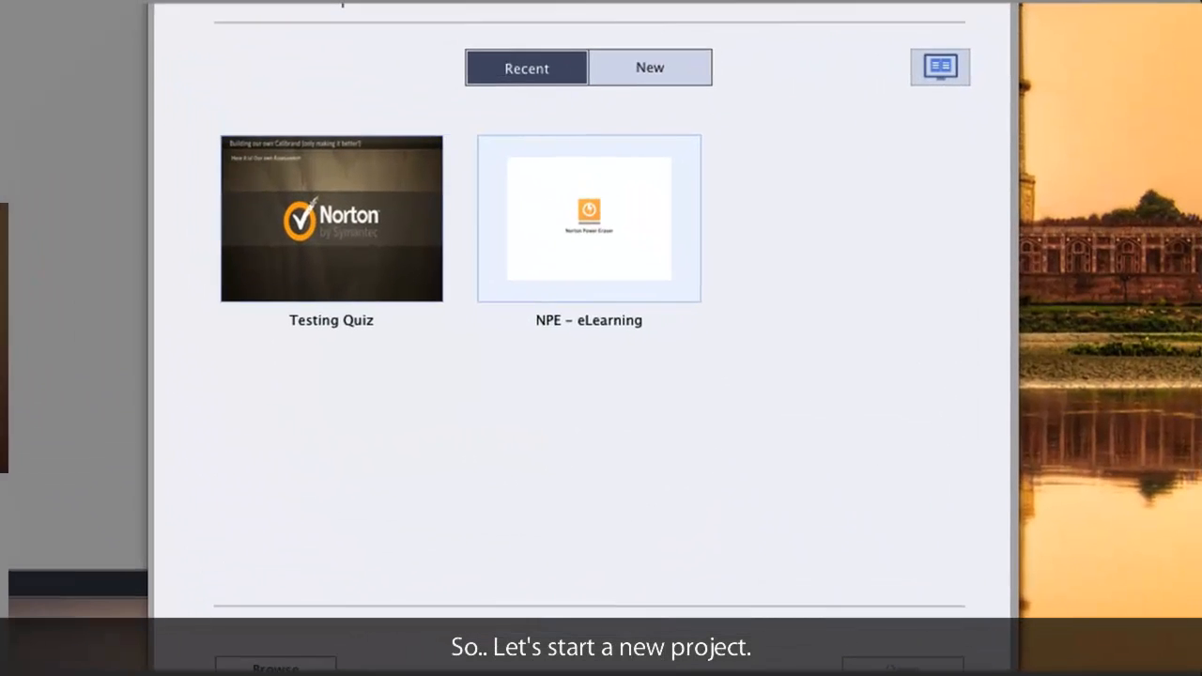
# - Create a blank project with a 640 x 480 canvas and enlarge the application window to fill the screen
pyautogui.click(701, 141)
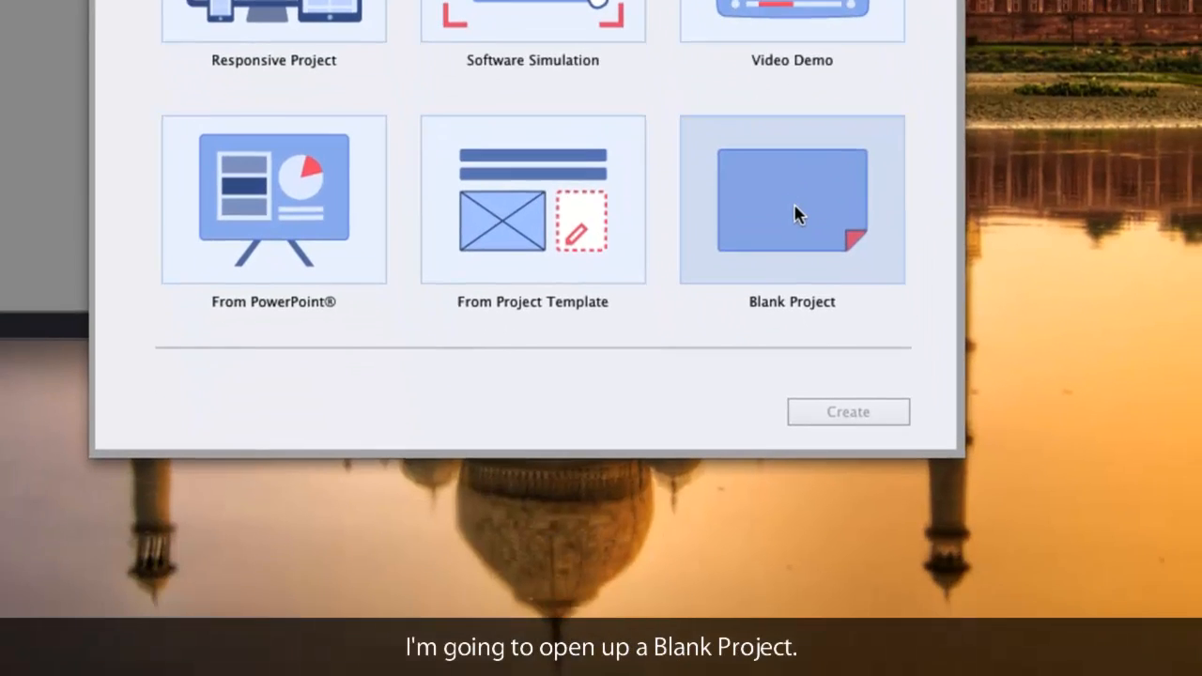
pyautogui.click(851, 483)
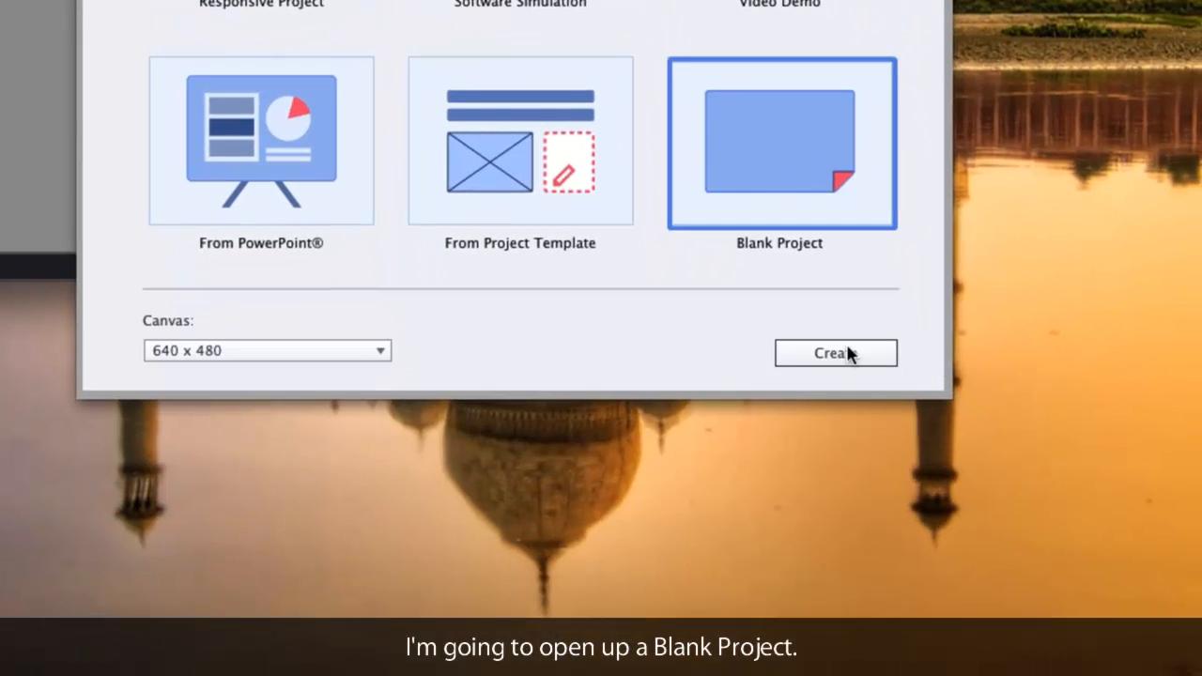
pyautogui.click(314, 348)
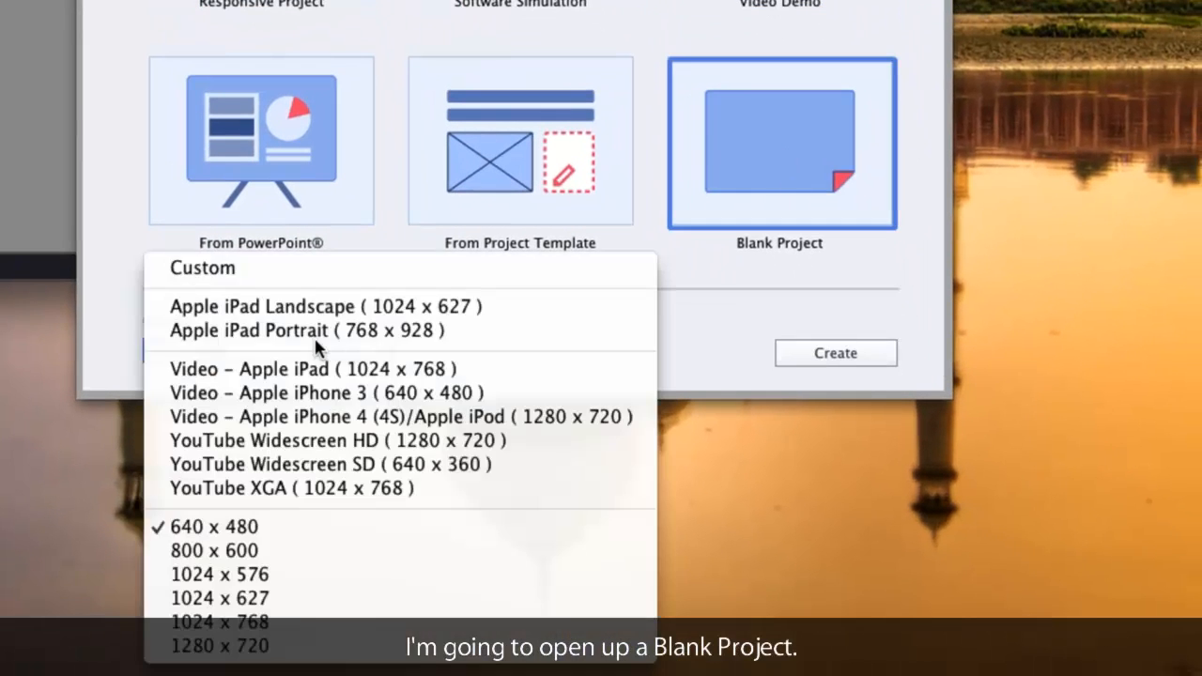
pyautogui.press('Escape')
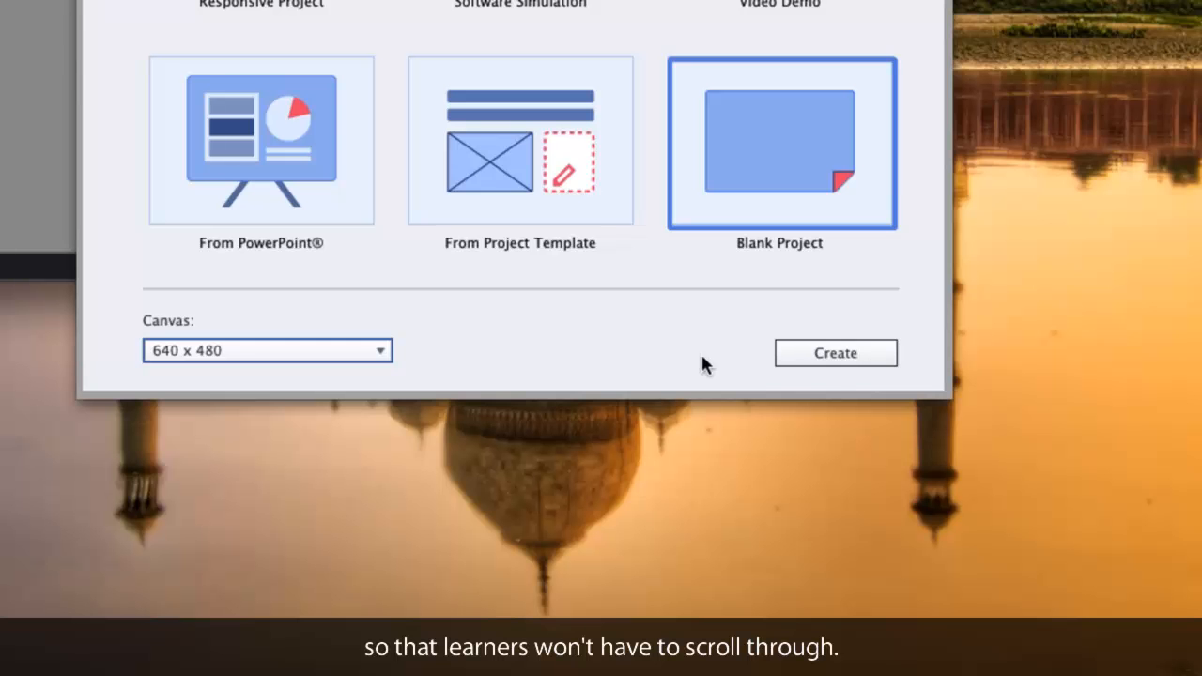
pyautogui.click(848, 357)
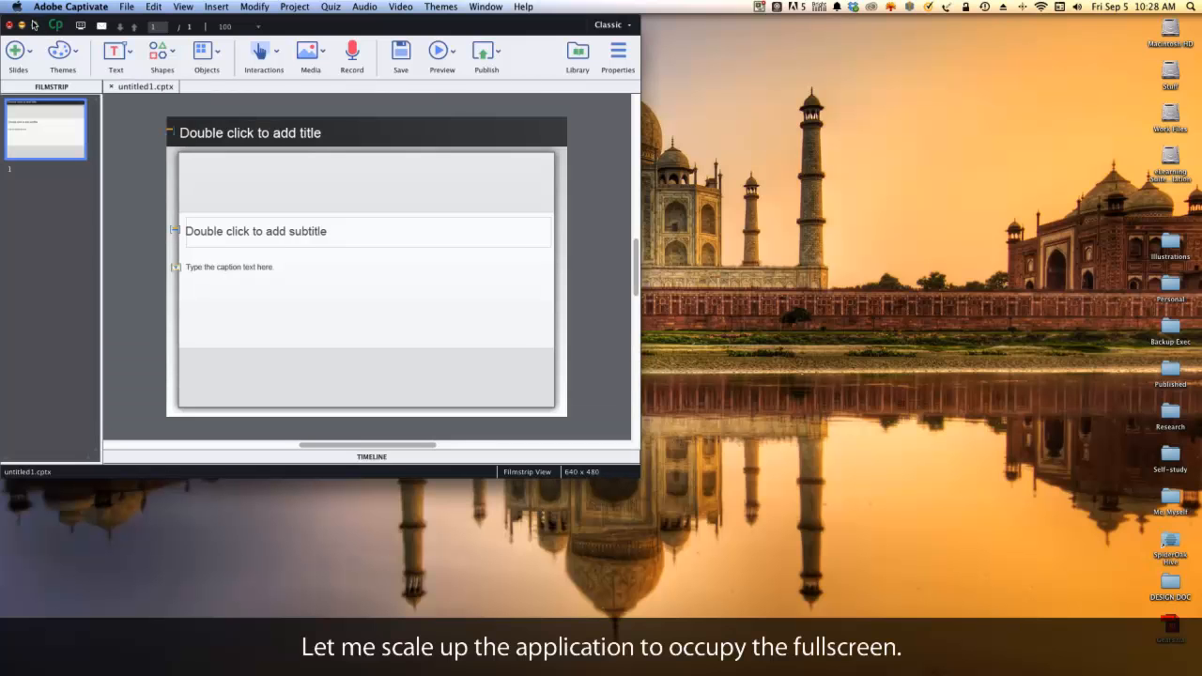
pyautogui.click(34, 25)
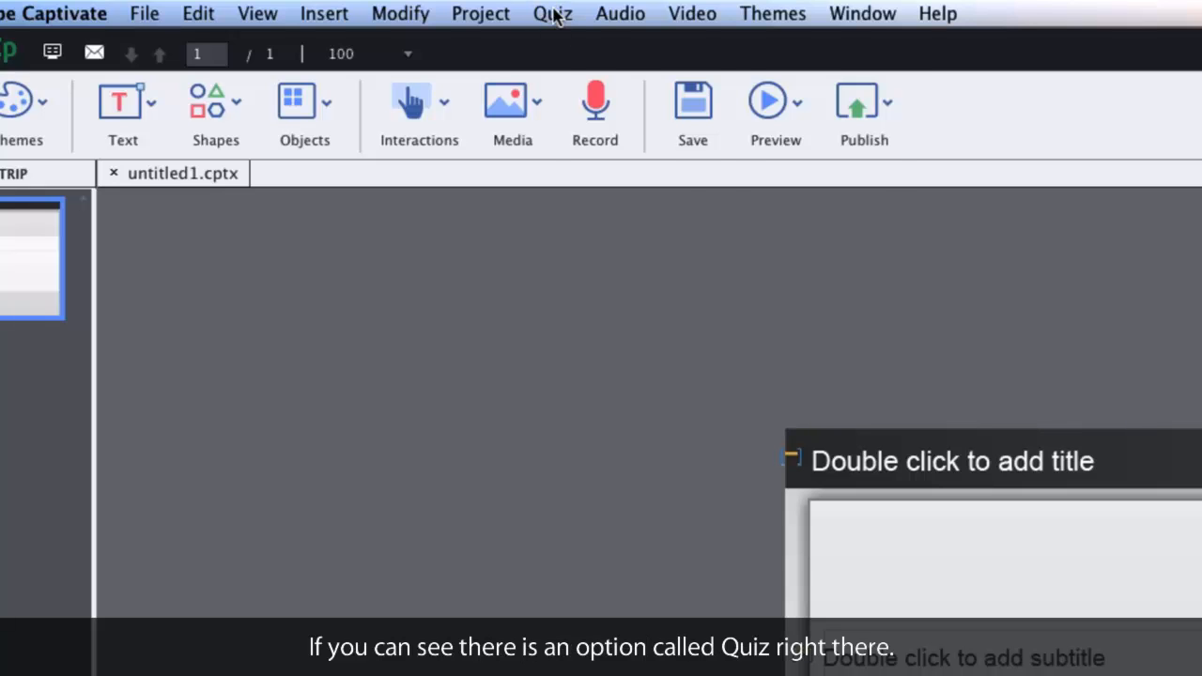
# - Open the Question Pool Manager and rename Pool1 to Knowledge
pyautogui.click(554, 14)
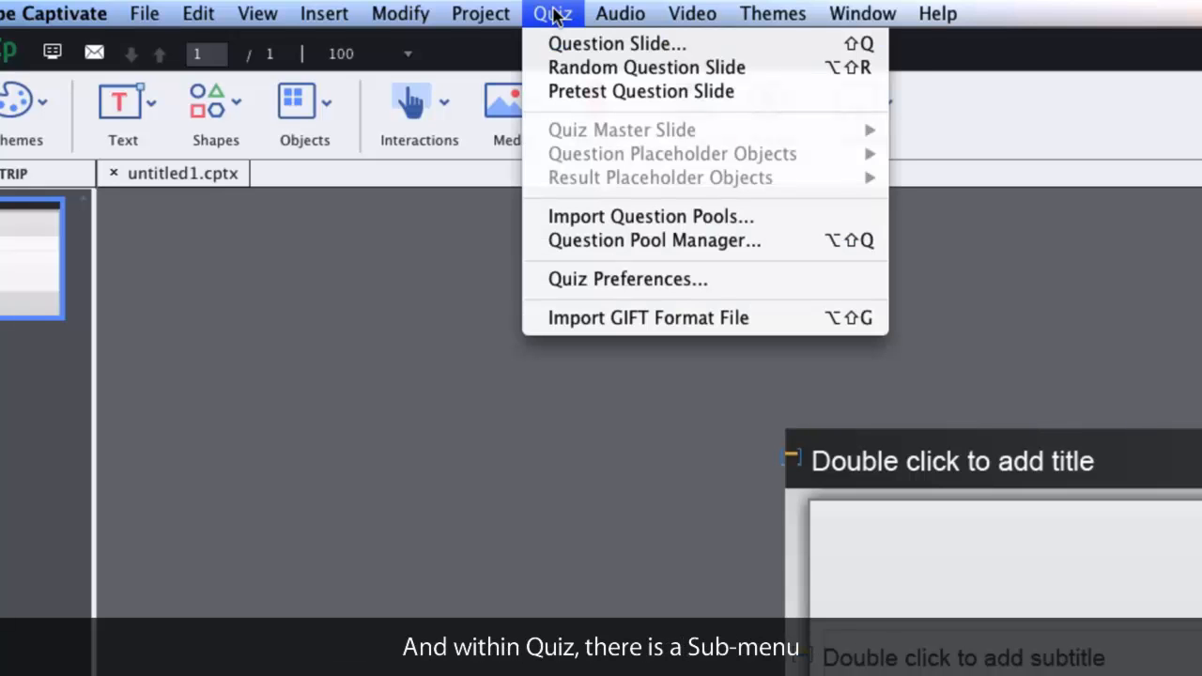
pyautogui.click(620, 241)
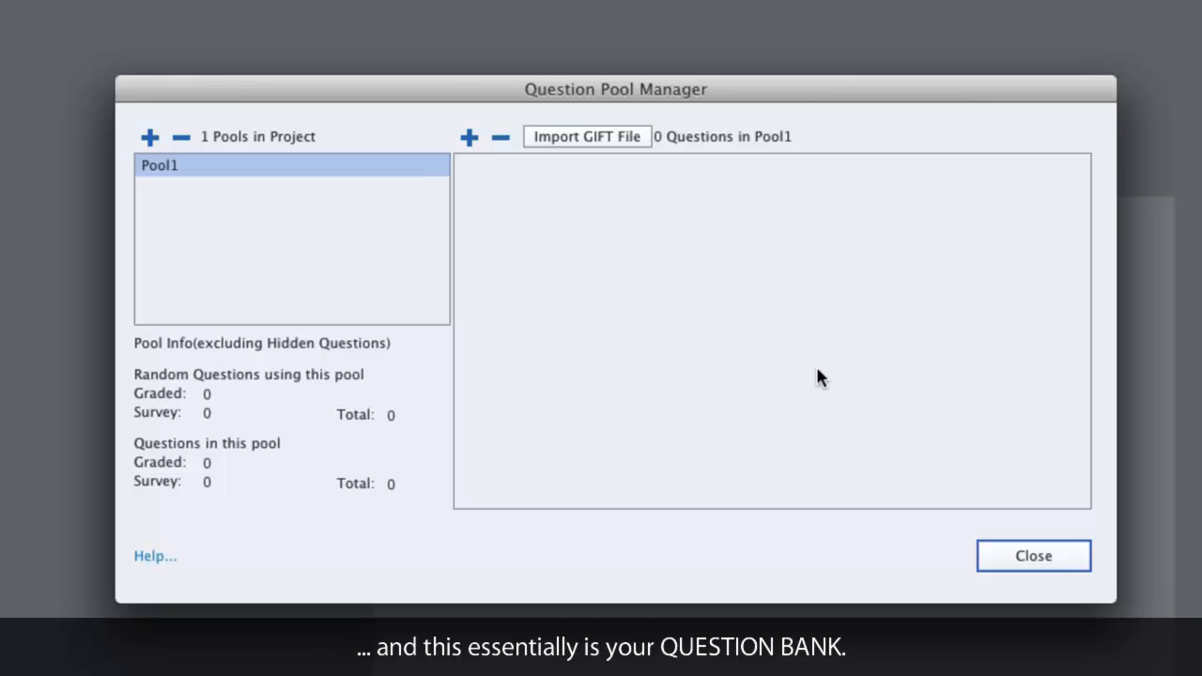
pyautogui.doubleClick(203, 158)
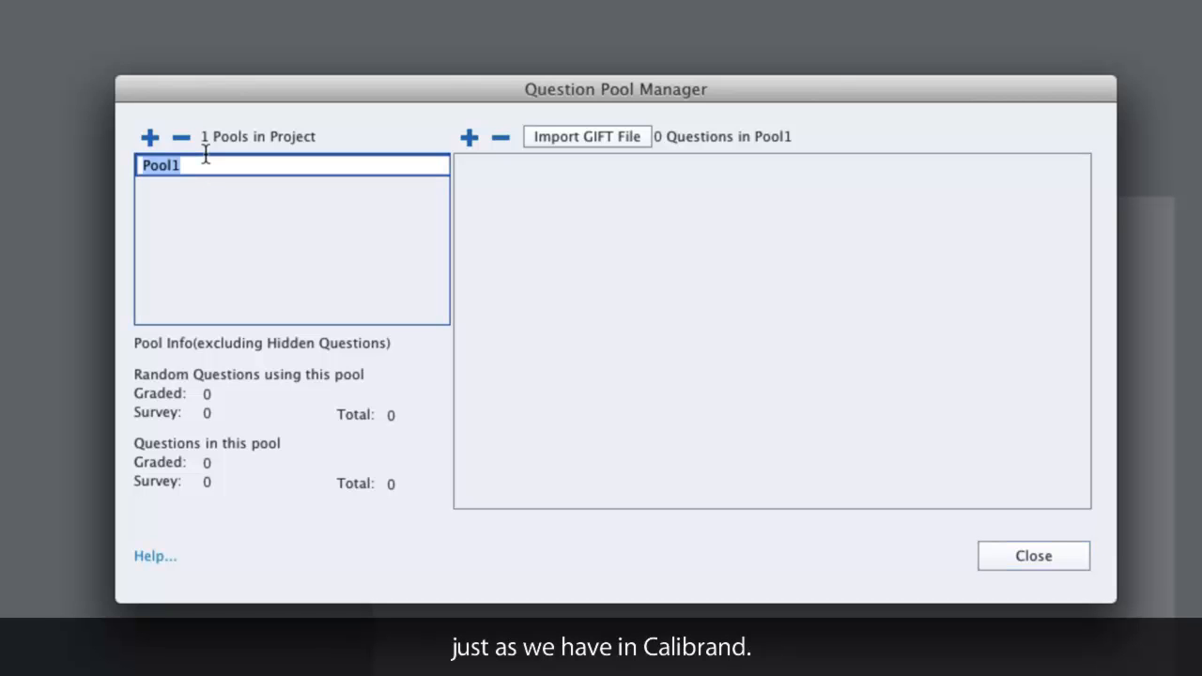
pyautogui.write('Know')
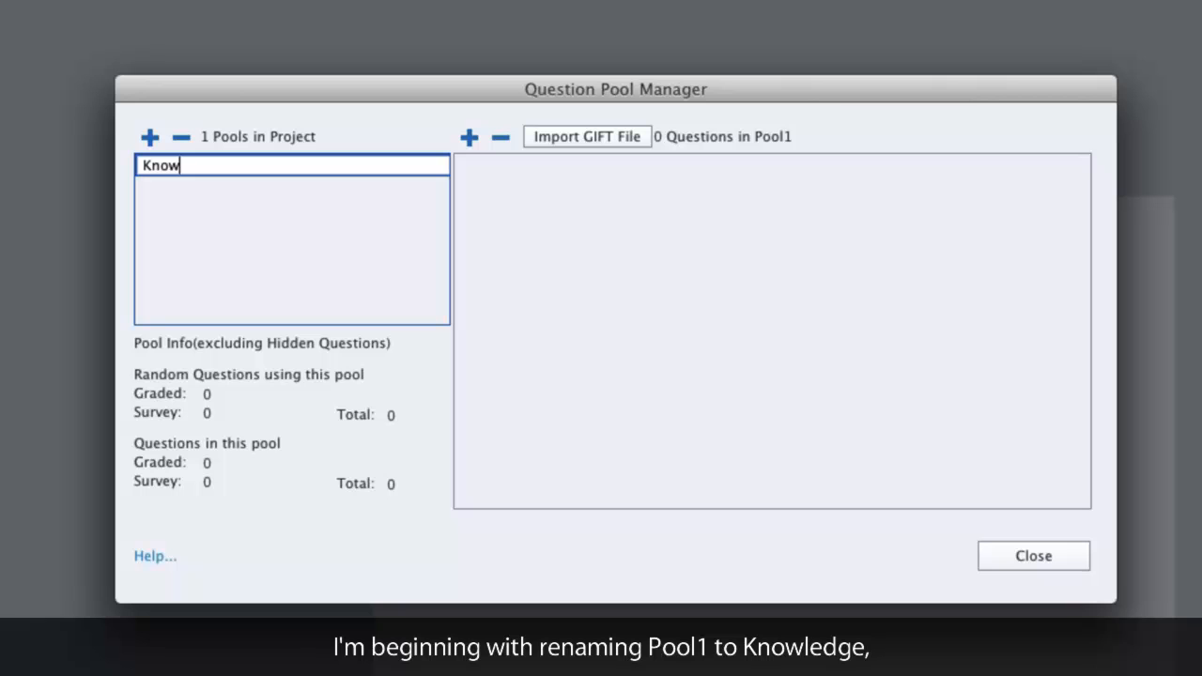
pyautogui.write('ledge')
# - Add three more question pools named Understanding, Synthesis and Analysis
pyautogui.click(150, 137)
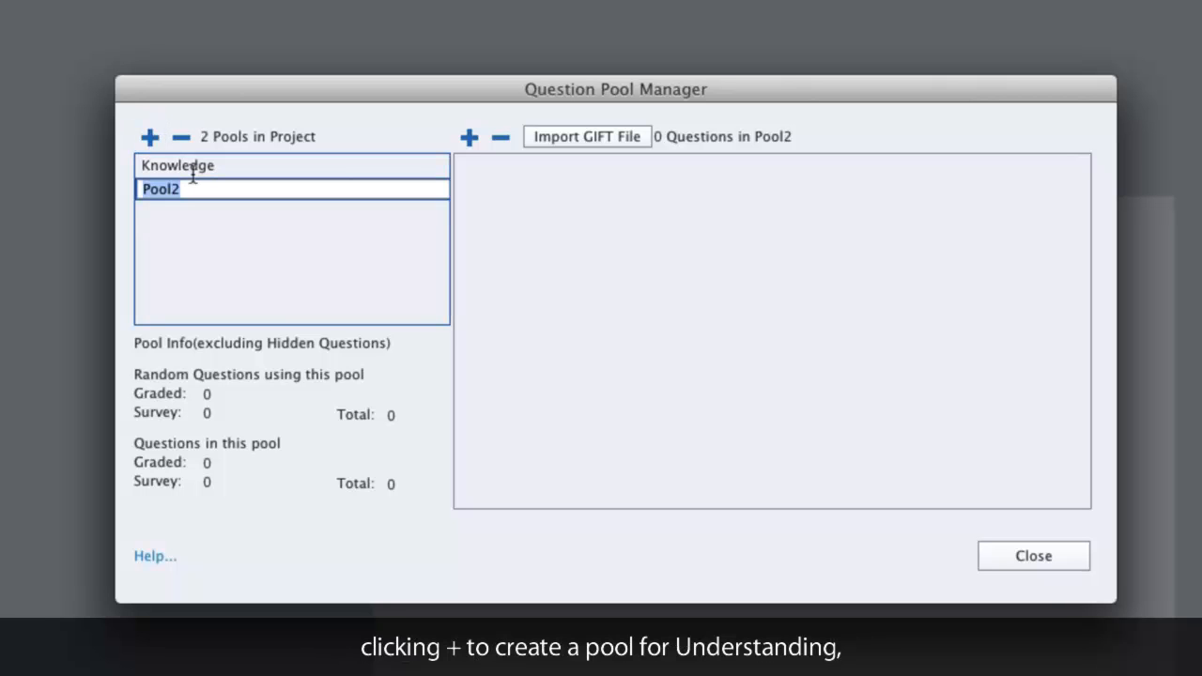
pyautogui.write('Understanding')
pyautogui.click(151, 137)
pyautogui.write('Sym')
pyautogui.press('BackSpace')
pyautogui.write('nthesis')
pyautogui.click(151, 138)
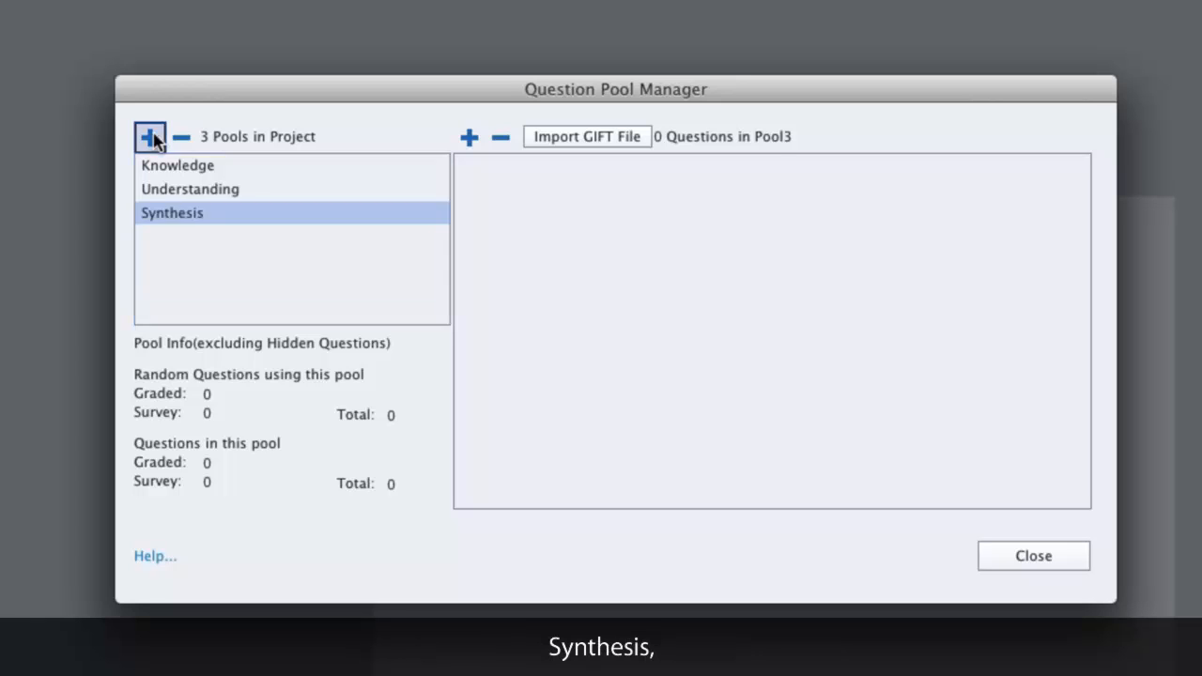
pyautogui.write('Ana')
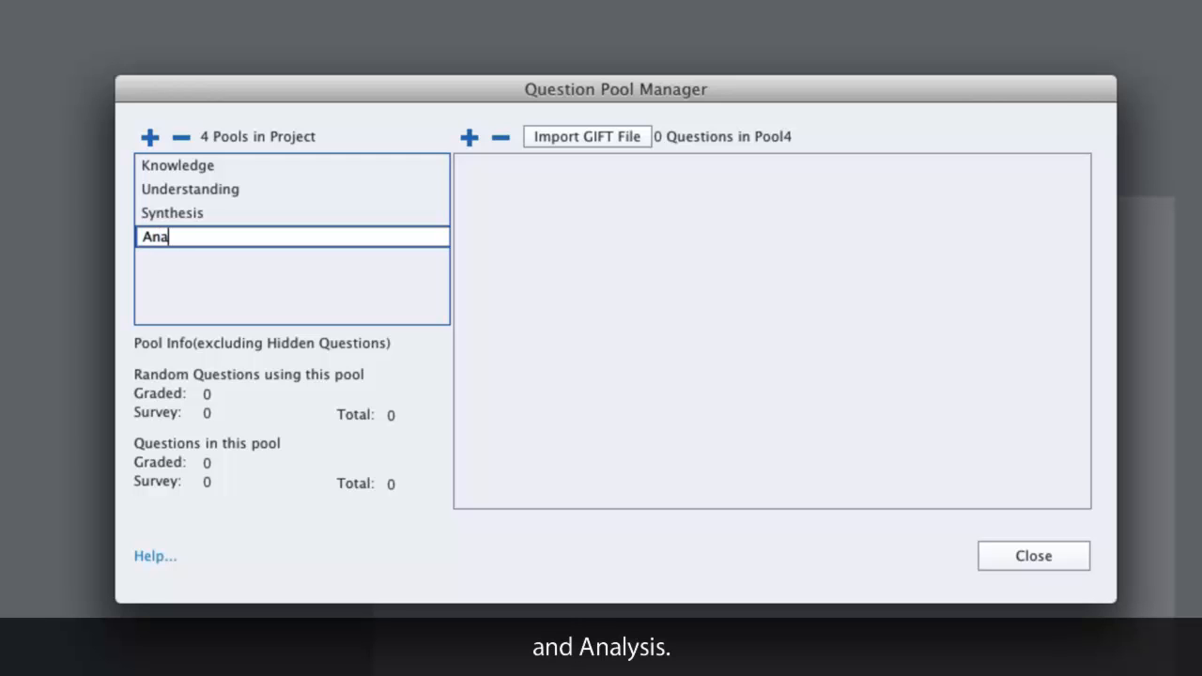
pyautogui.write('lysis')
pyautogui.press('Return')
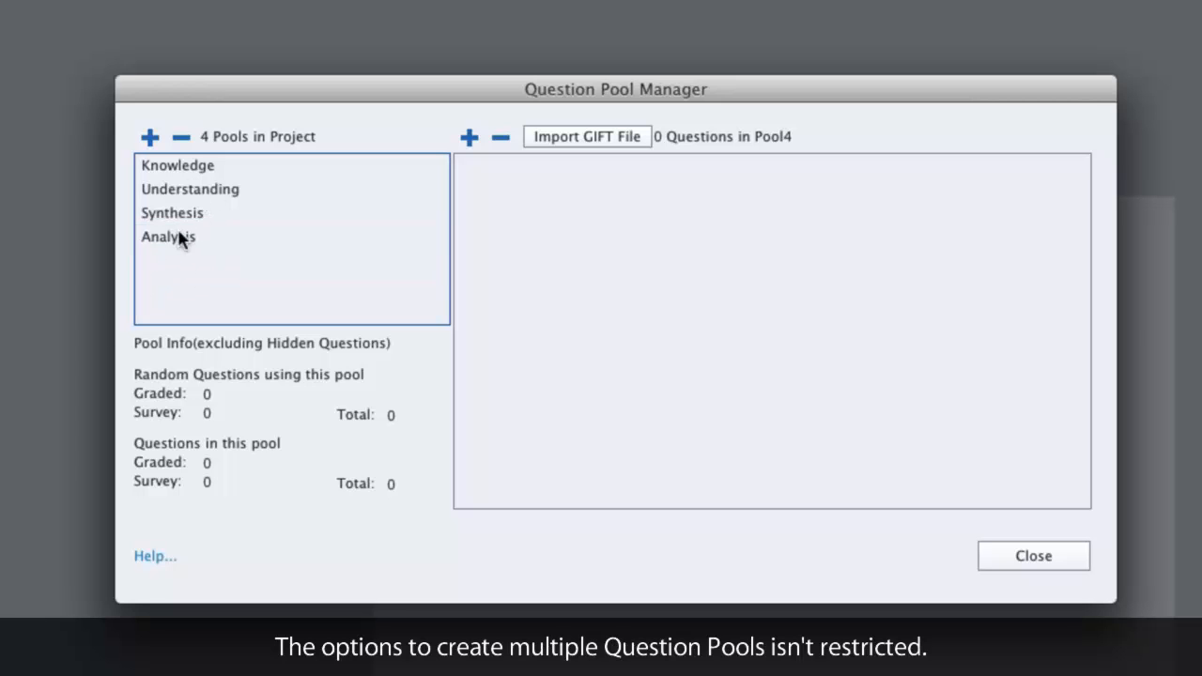
# - Add a trial question pool named Test and delete it again
pyautogui.click(151, 137)
pyautogui.write('Test')
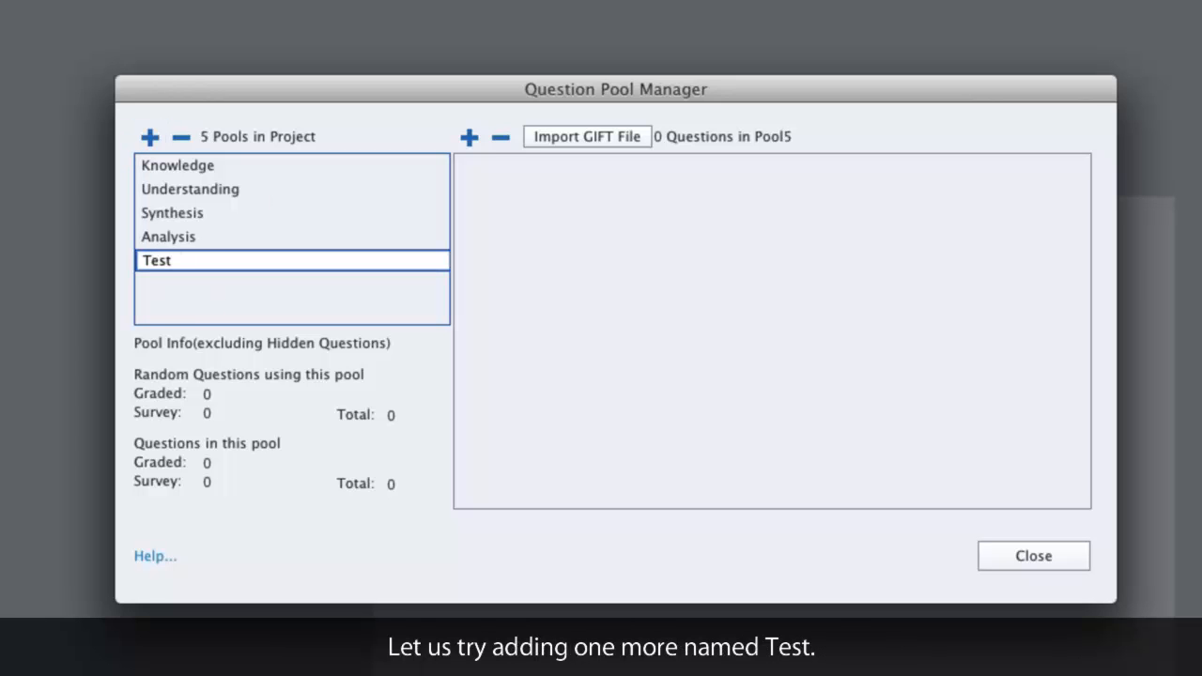
pyautogui.click(200, 315)
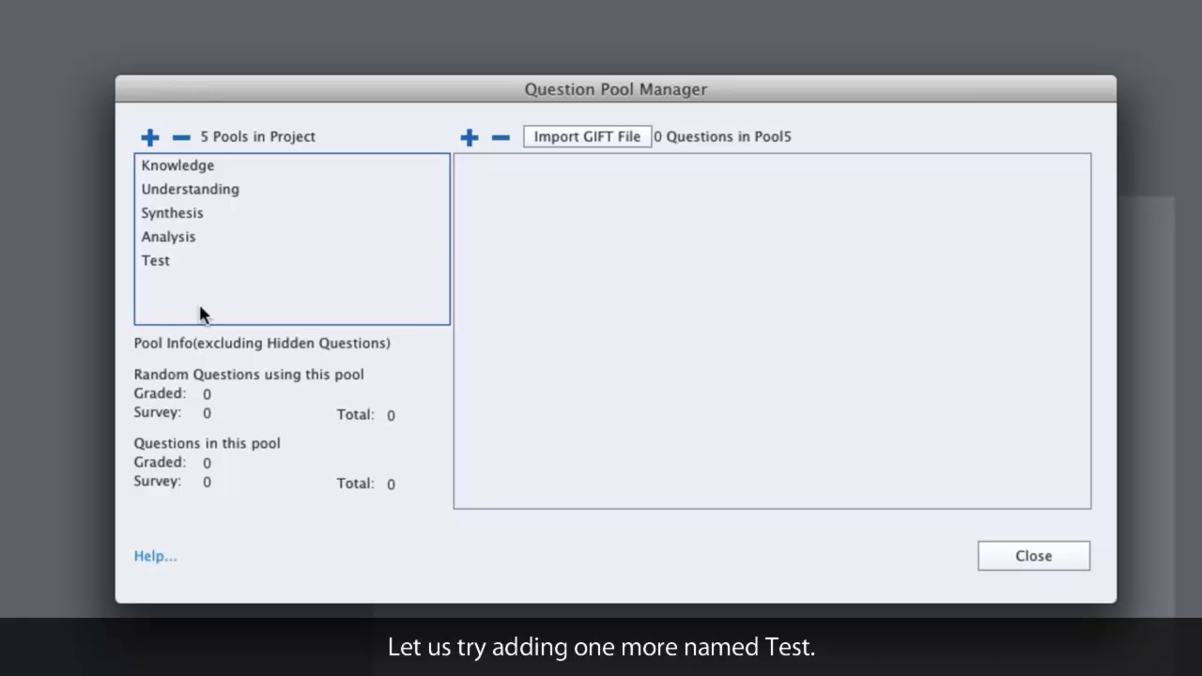
pyautogui.click(174, 255)
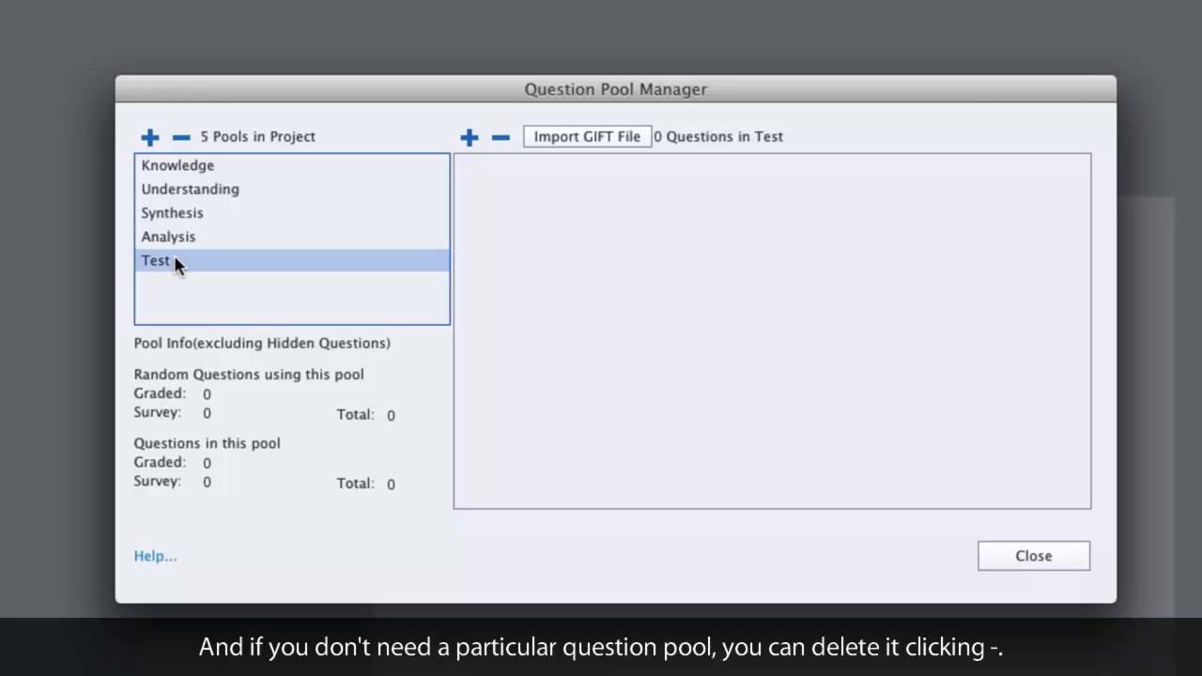
pyautogui.click(179, 137)
pyautogui.click(855, 398)
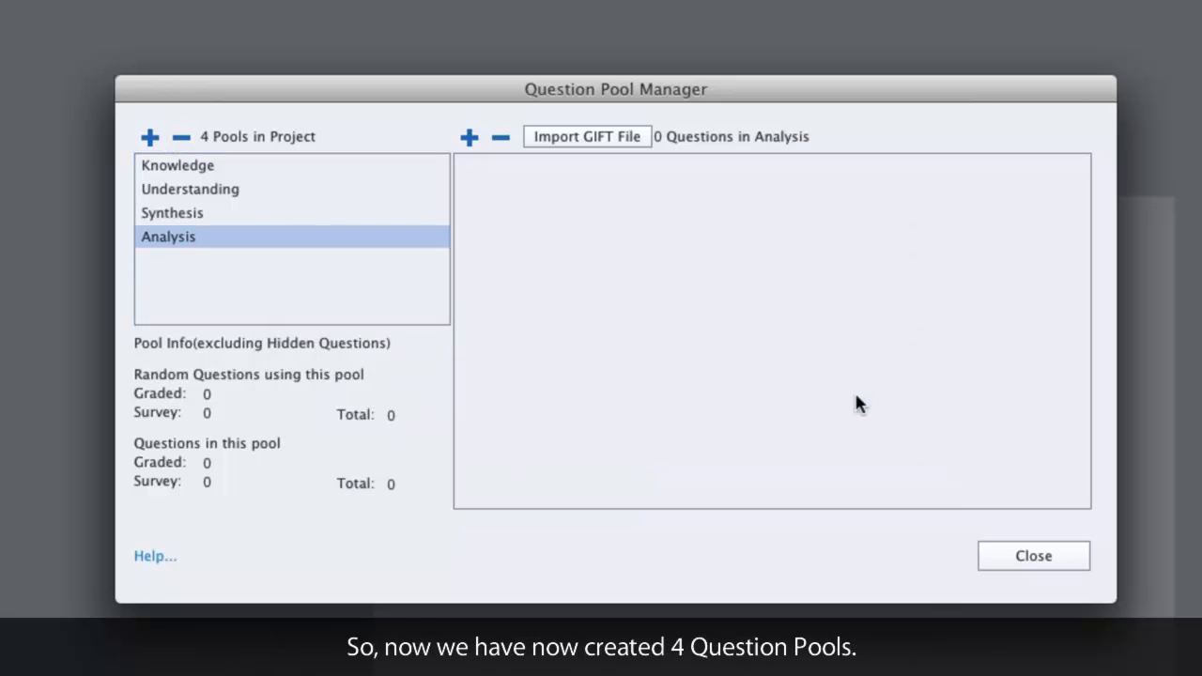
pyautogui.click(219, 166)
pyautogui.click(210, 192)
pyautogui.click(191, 216)
pyautogui.click(189, 235)
# - Insert one graded question each of Multiple Choice, Fill-In-The-Blank, Matching and Sequence into the Knowledge pool
pyautogui.click(197, 169)
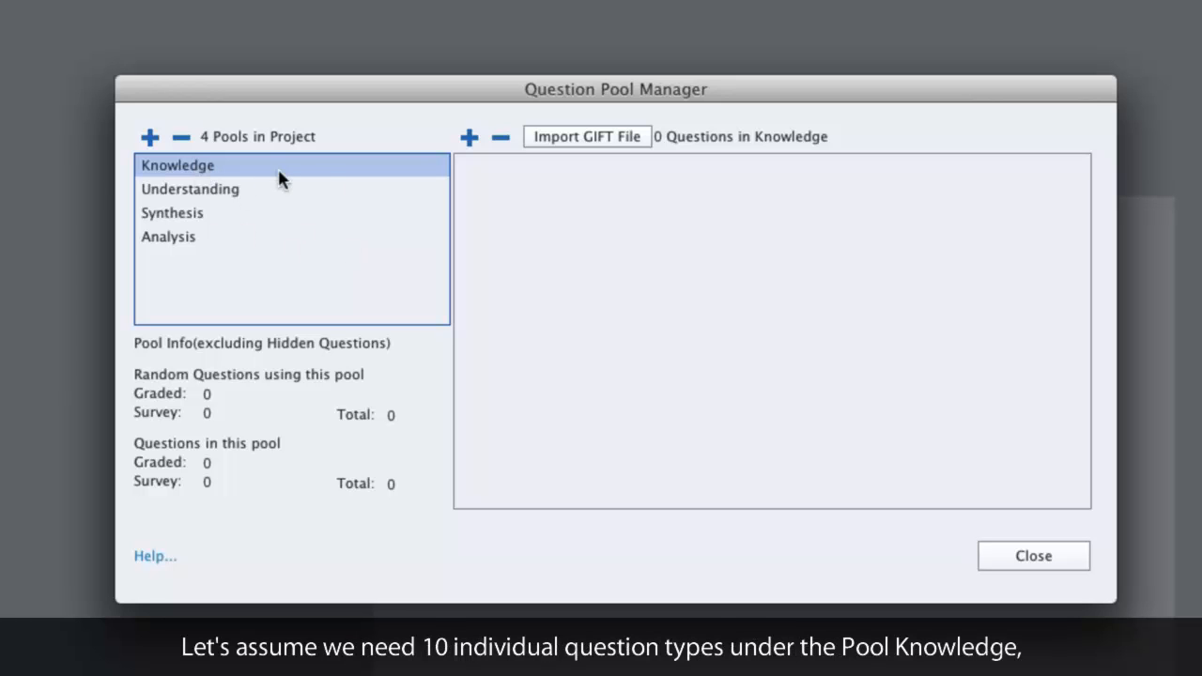
pyautogui.click(469, 138)
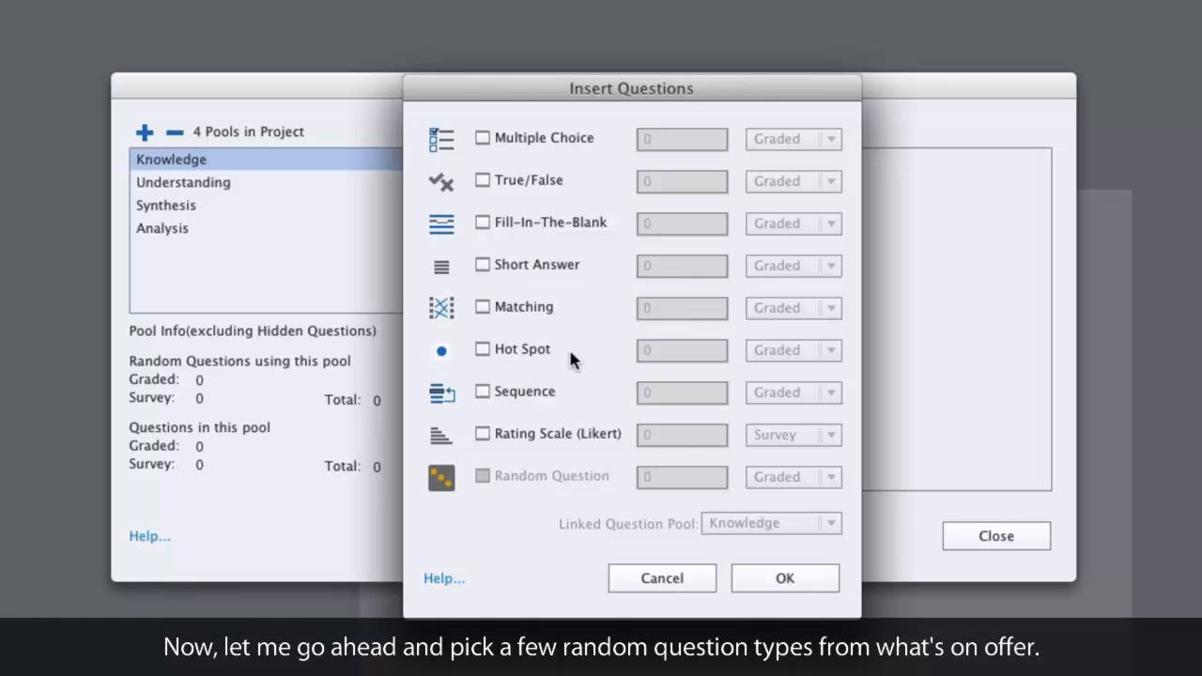
pyautogui.click(528, 141)
pyautogui.click(519, 222)
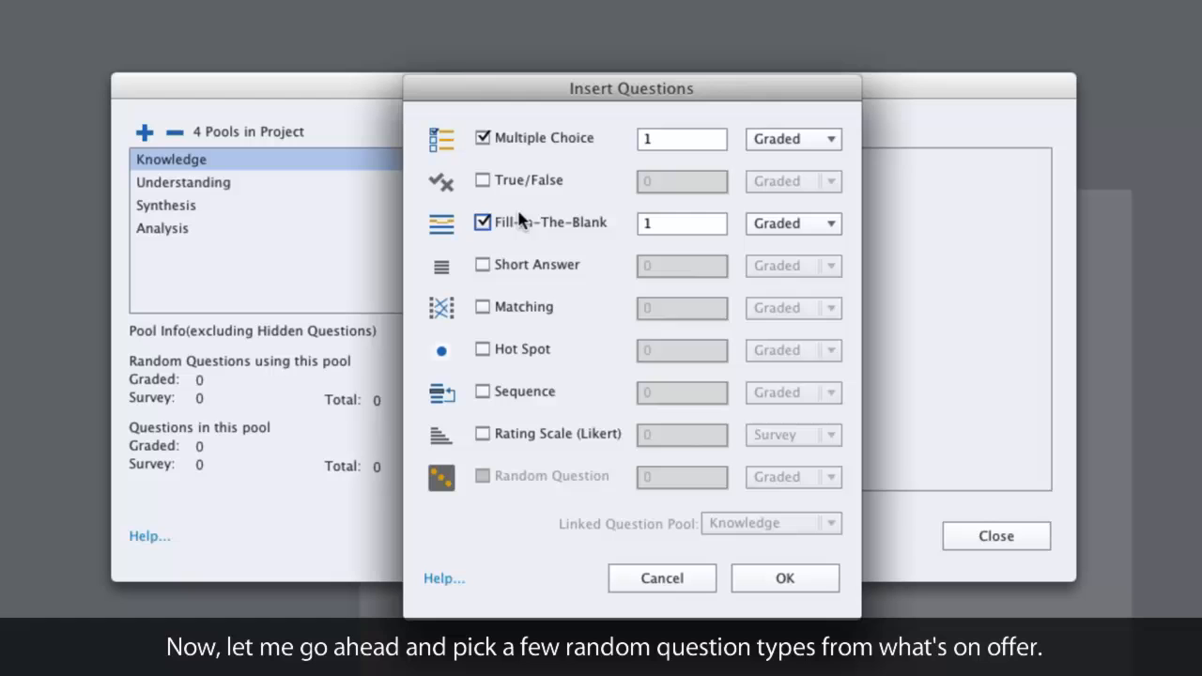
pyautogui.click(516, 305)
pyautogui.click(517, 387)
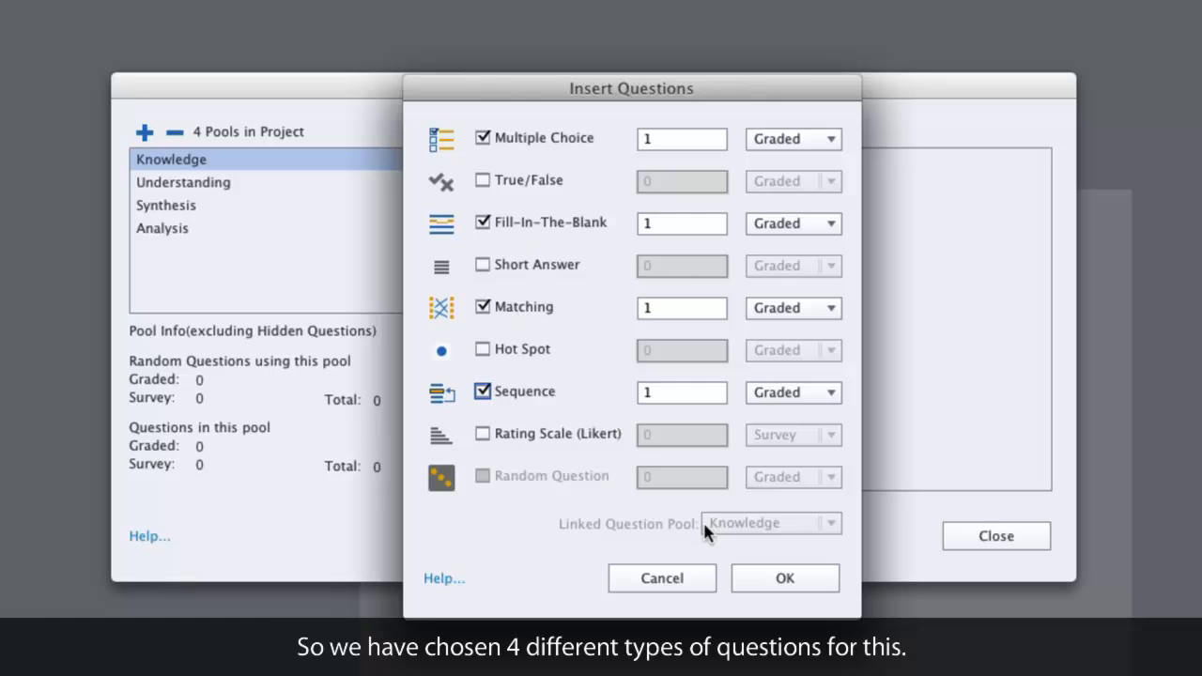
pyautogui.click(758, 573)
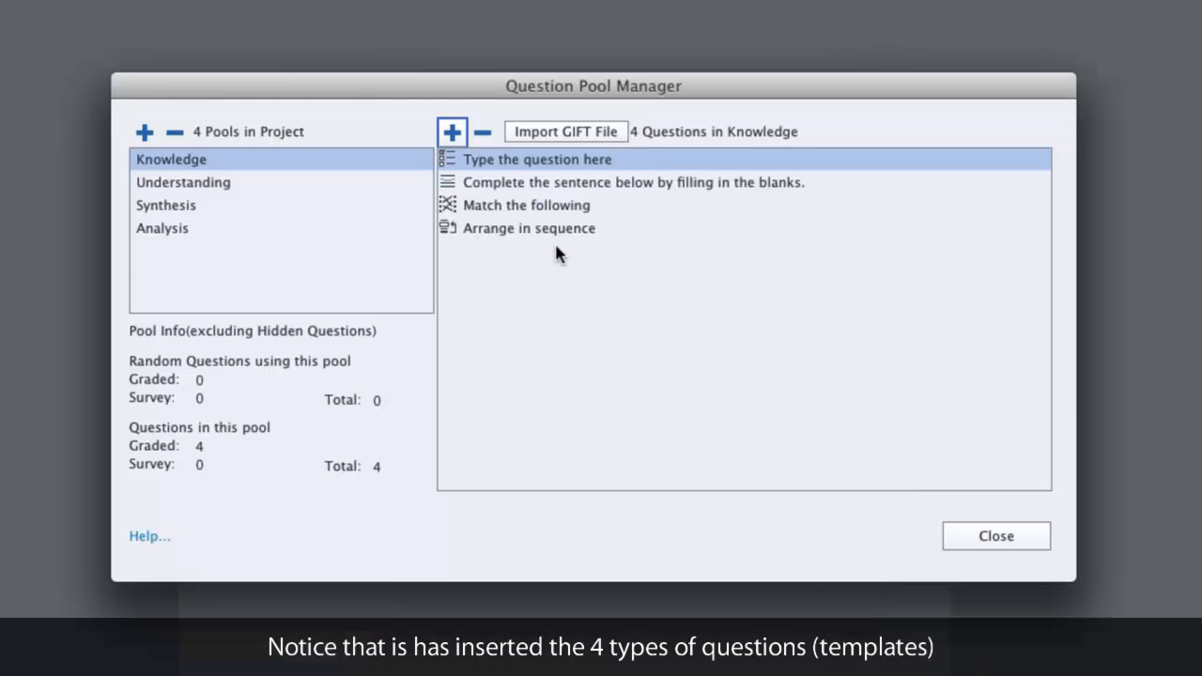
pyautogui.click(172, 161)
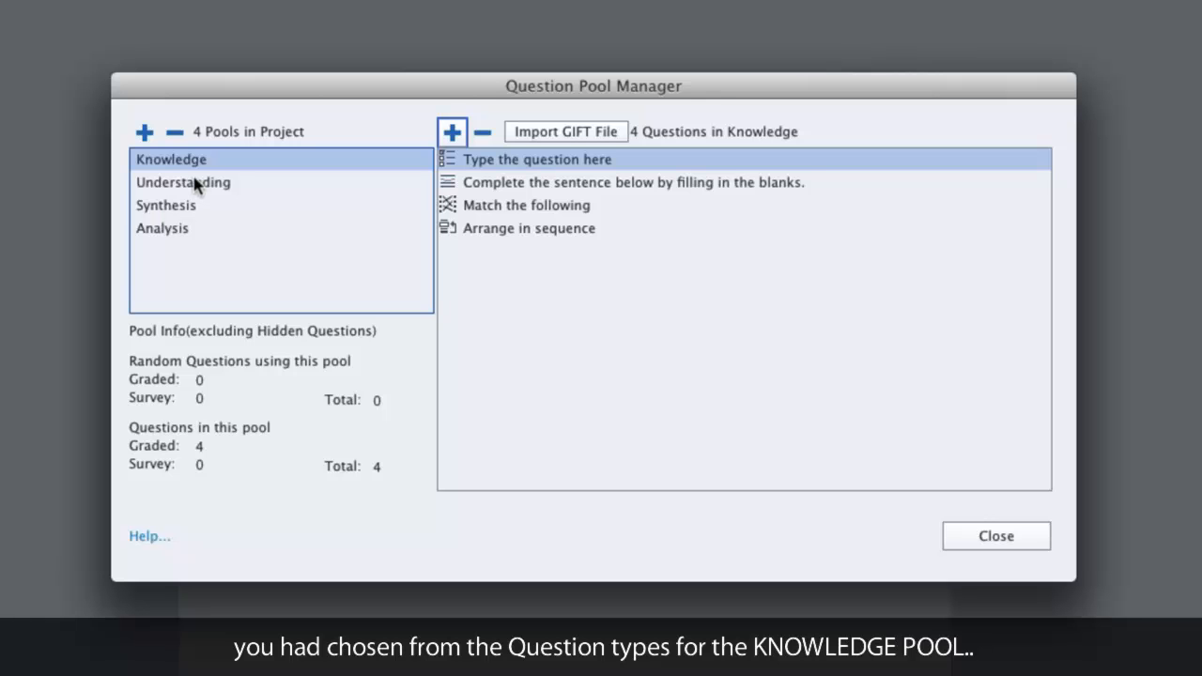
# - Insert one graded question each of True/False, Fill-In-The-Blank, Short Answer and Hot Spot into the Understanding pool
pyautogui.click(195, 184)
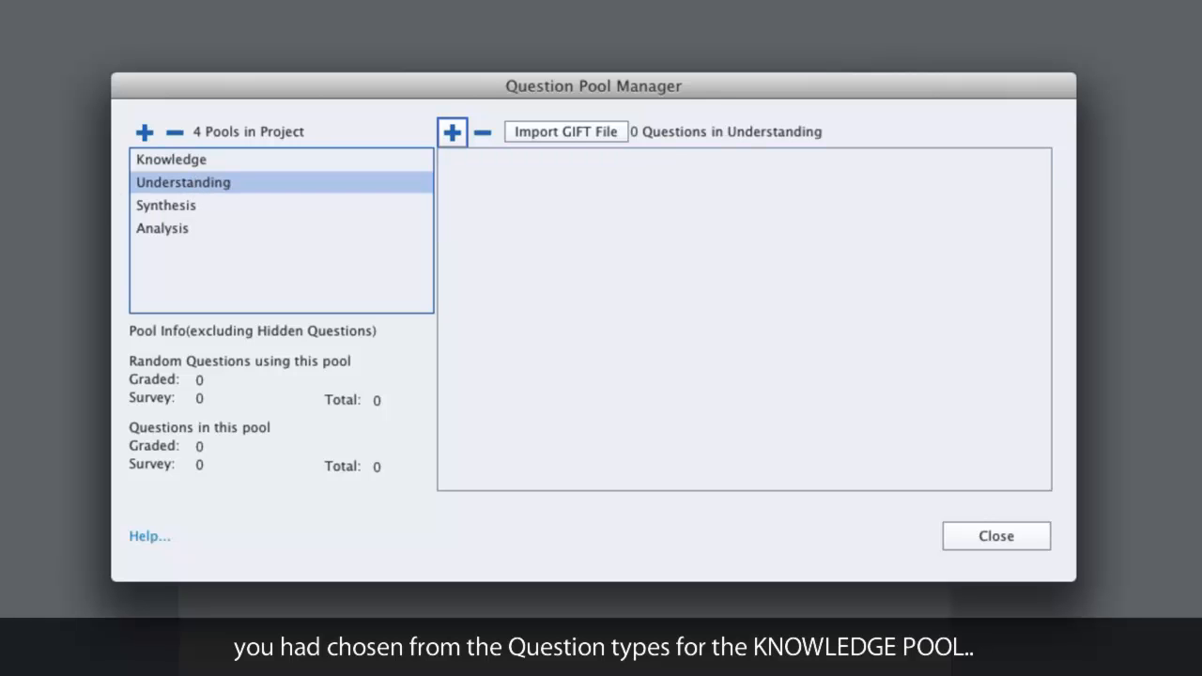
pyautogui.click(452, 135)
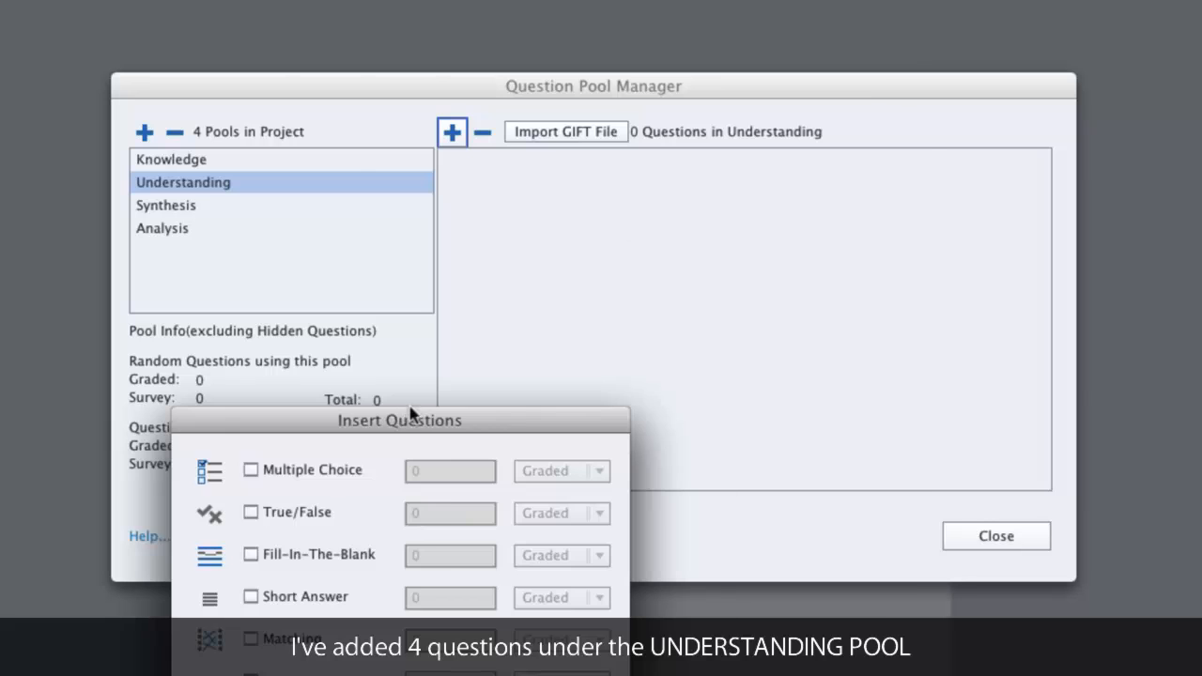
pyautogui.moveTo(410, 419); pyautogui.dragTo(661, 83)
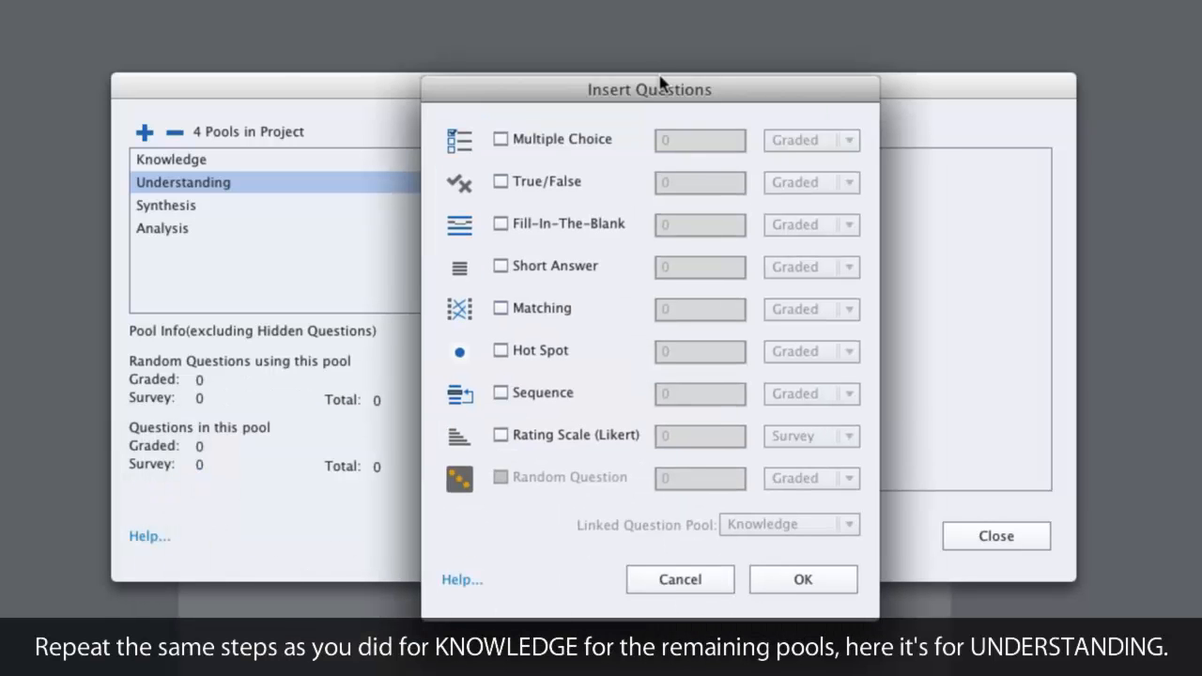
pyautogui.moveTo(648, 90); pyautogui.dragTo(795, 38)
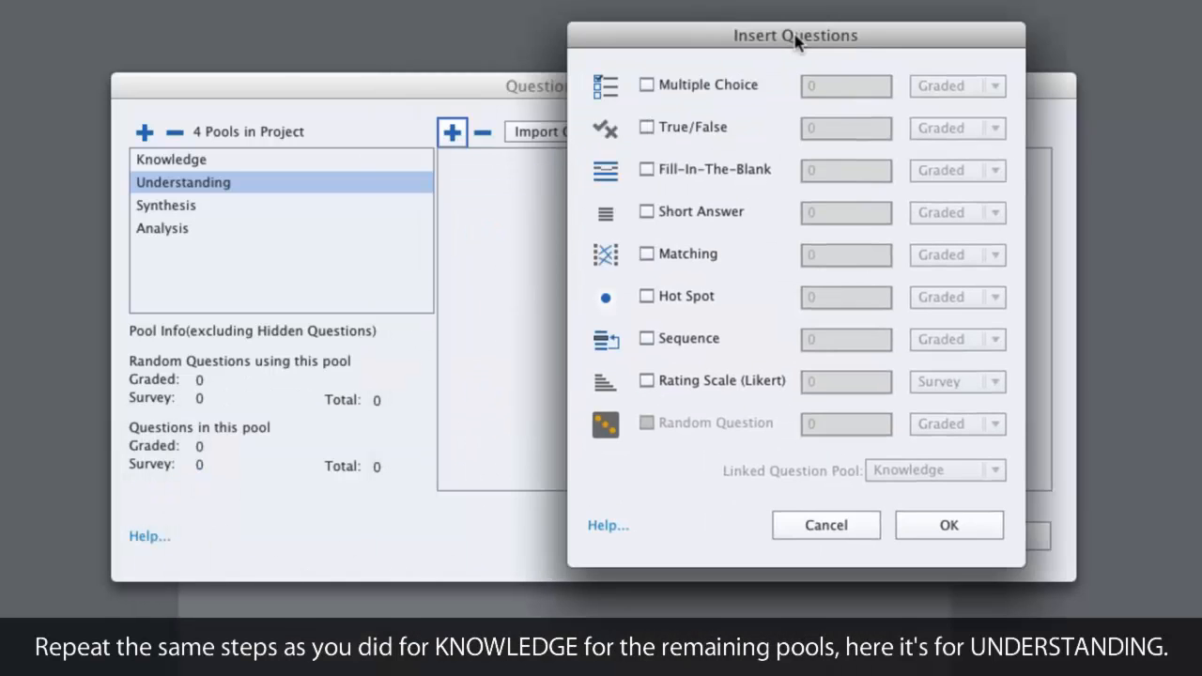
pyautogui.click(682, 126)
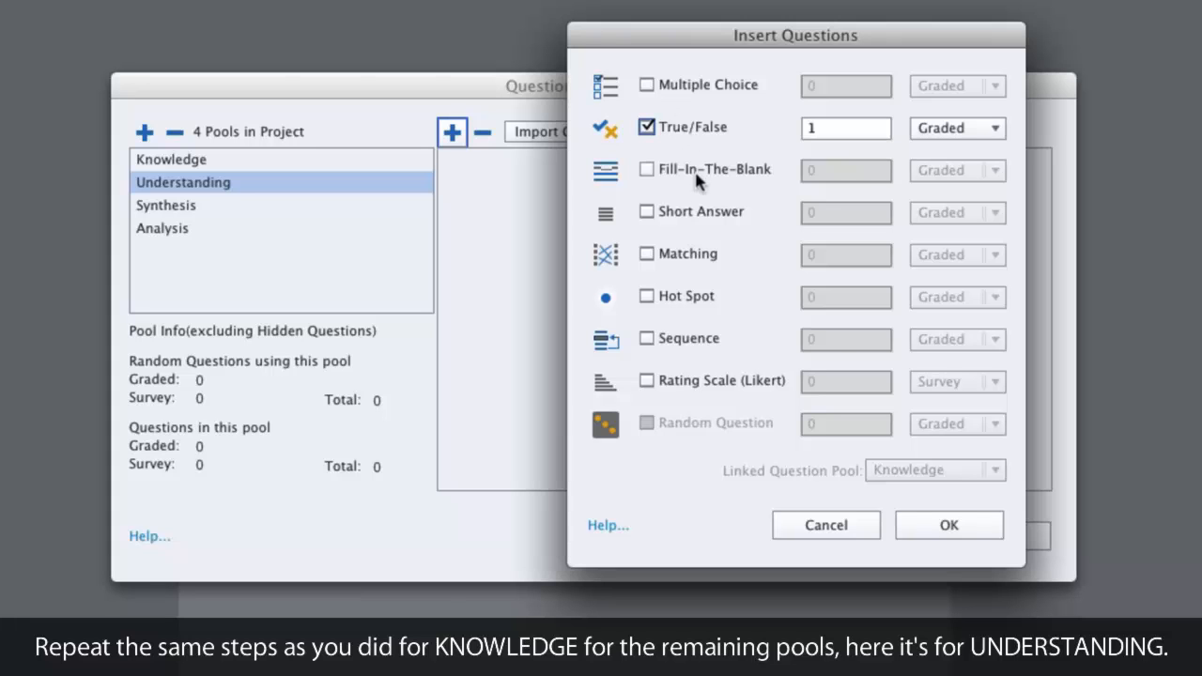
pyautogui.click(674, 170)
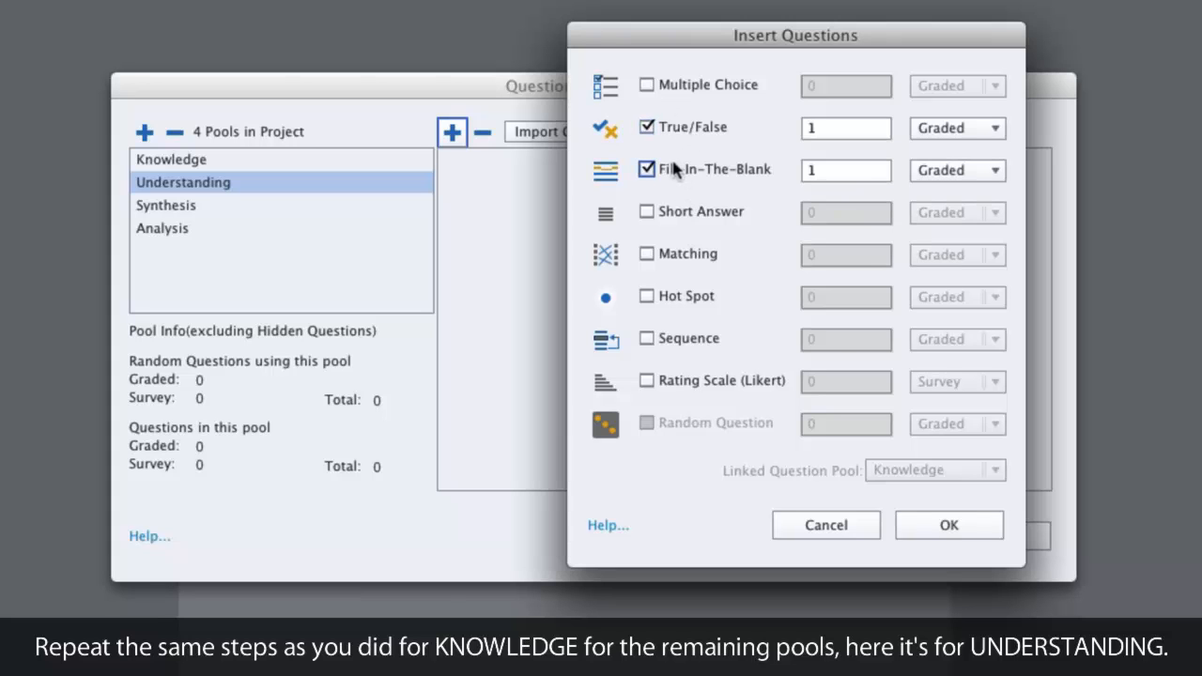
pyautogui.click(683, 212)
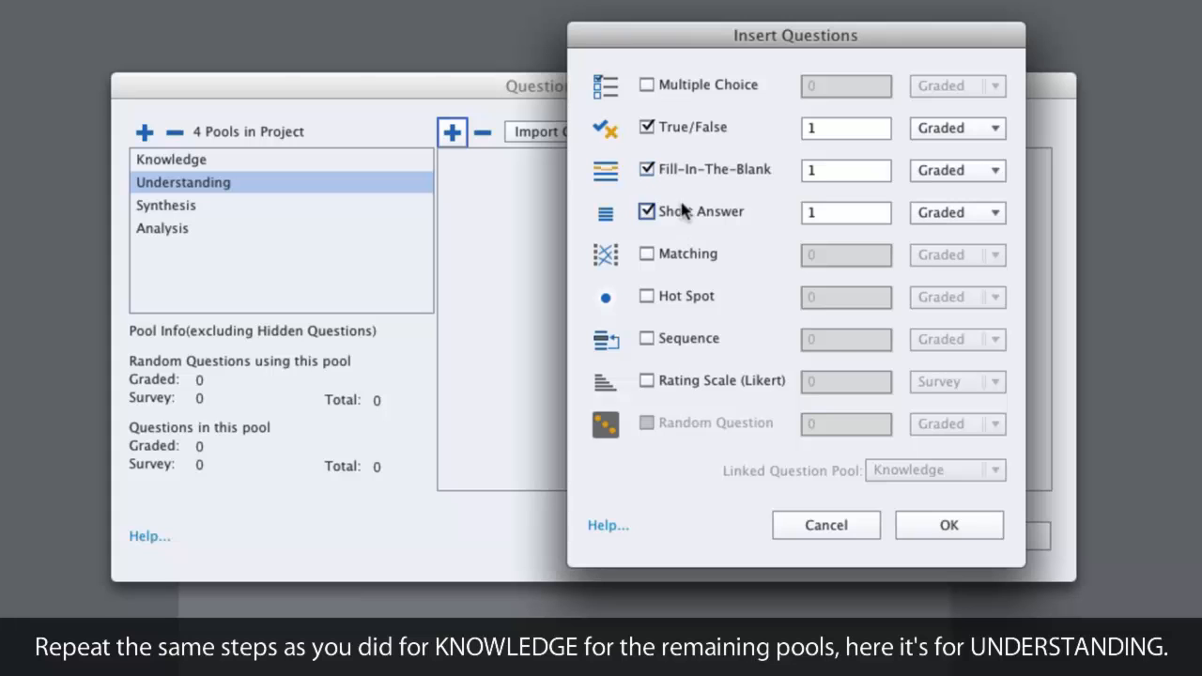
pyautogui.click(683, 297)
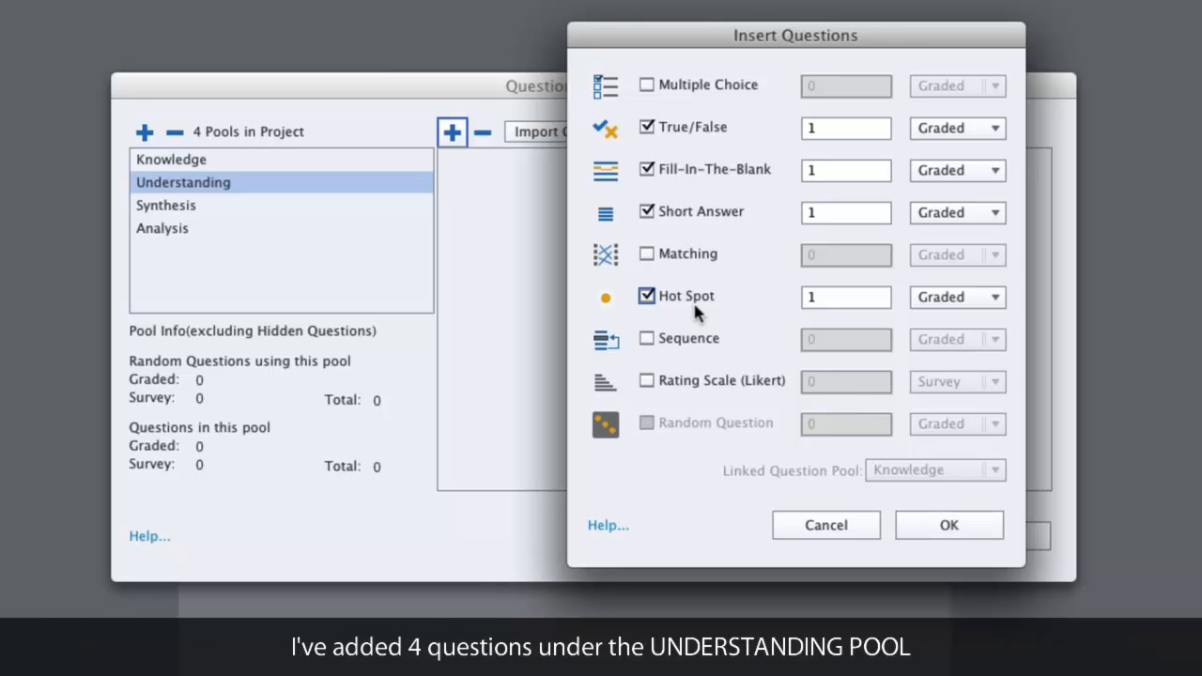
pyautogui.click(946, 519)
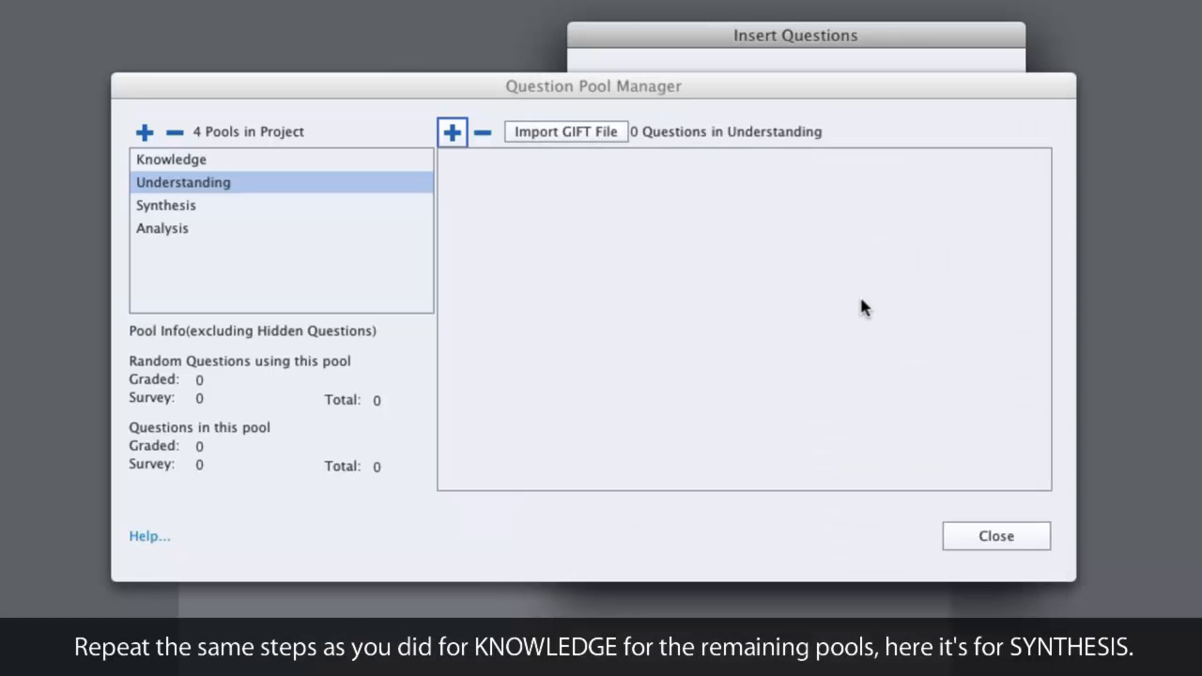
# - Insert one graded question each of Multiple Choice and True/False into the Synthesis pool
pyautogui.click(203, 201)
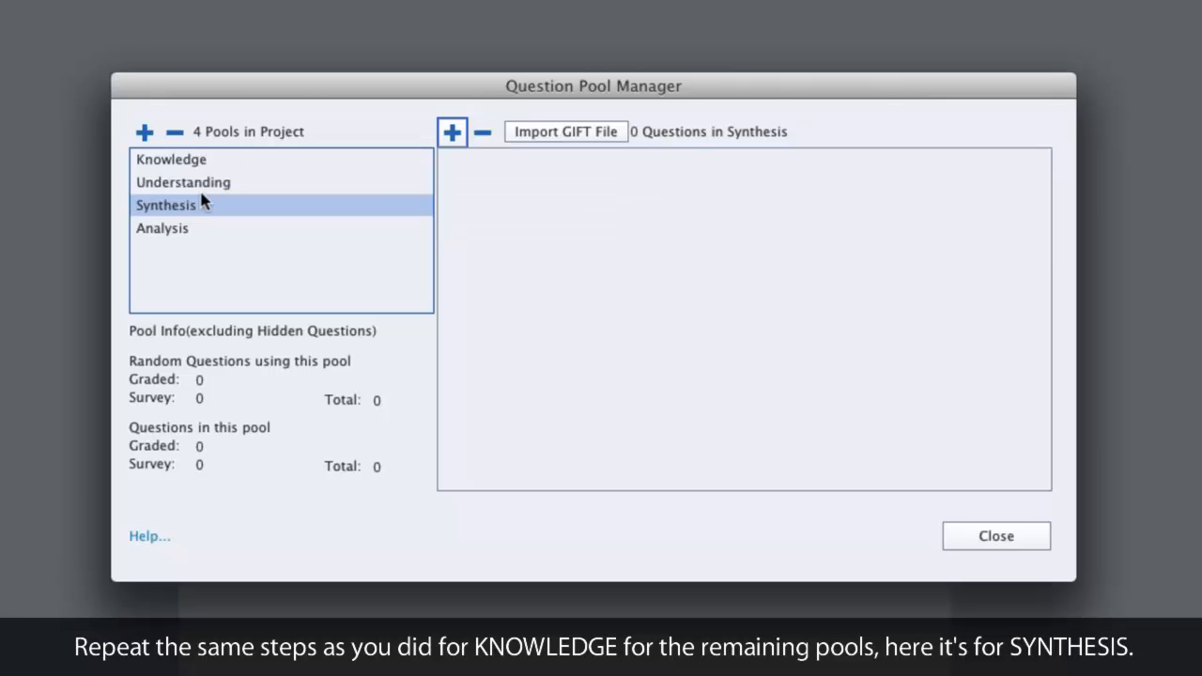
pyautogui.click(452, 132)
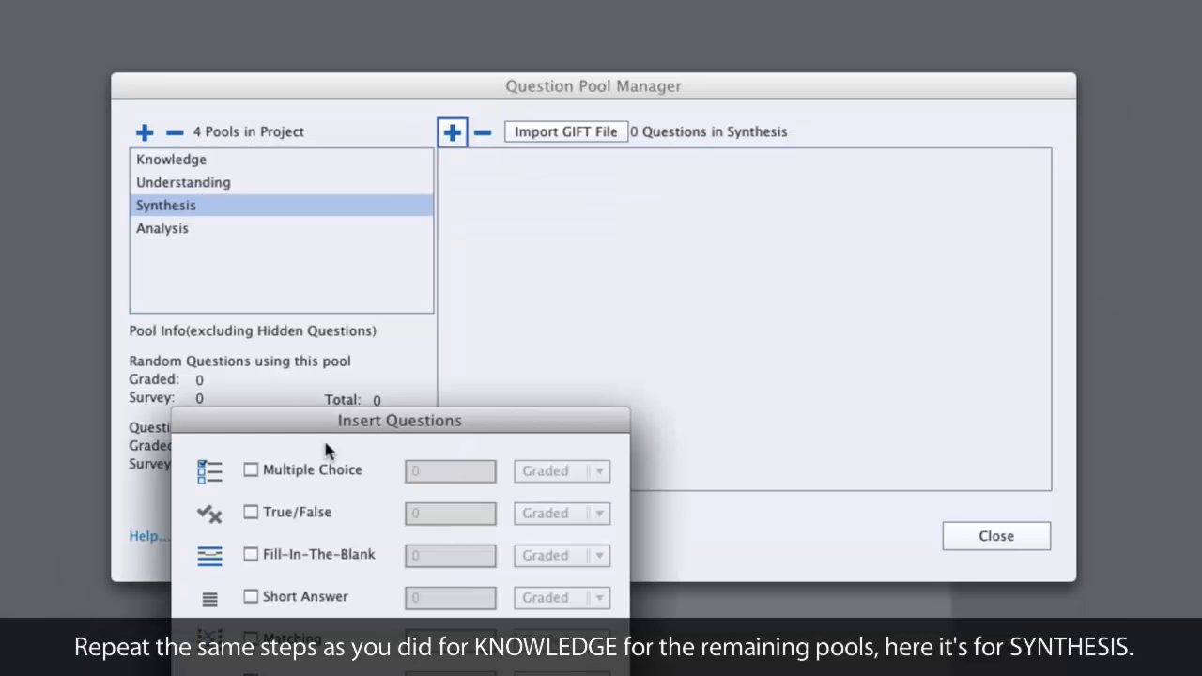
pyautogui.click(291, 469)
pyautogui.click(290, 514)
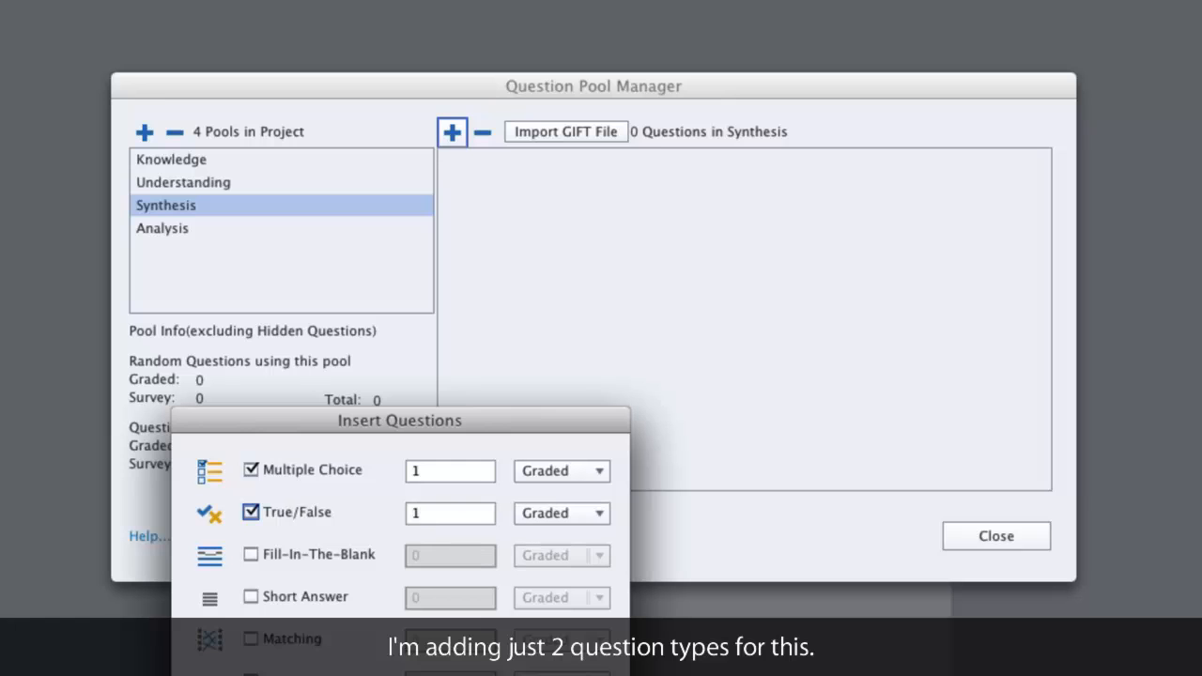
pyautogui.press('Return')
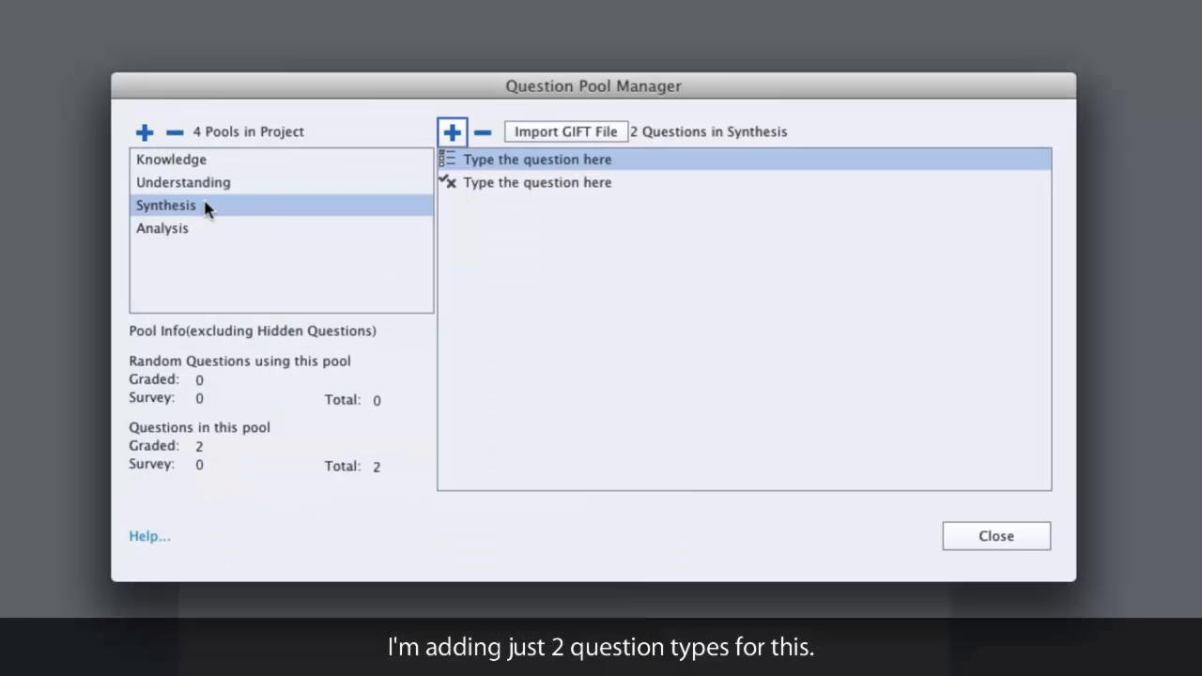
# - Insert one graded question each of Short Answer and Matching into the Analysis pool
pyautogui.click(182, 229)
pyautogui.click(452, 132)
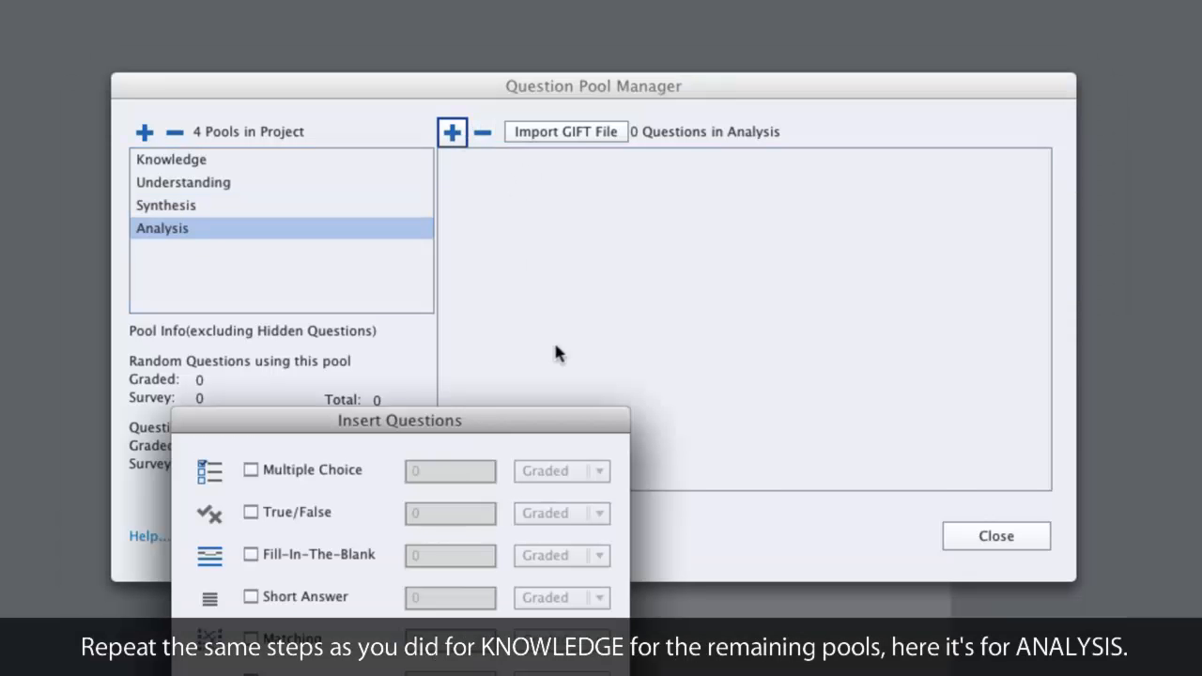
pyautogui.click(316, 601)
pyautogui.click(310, 643)
pyautogui.press('Return')
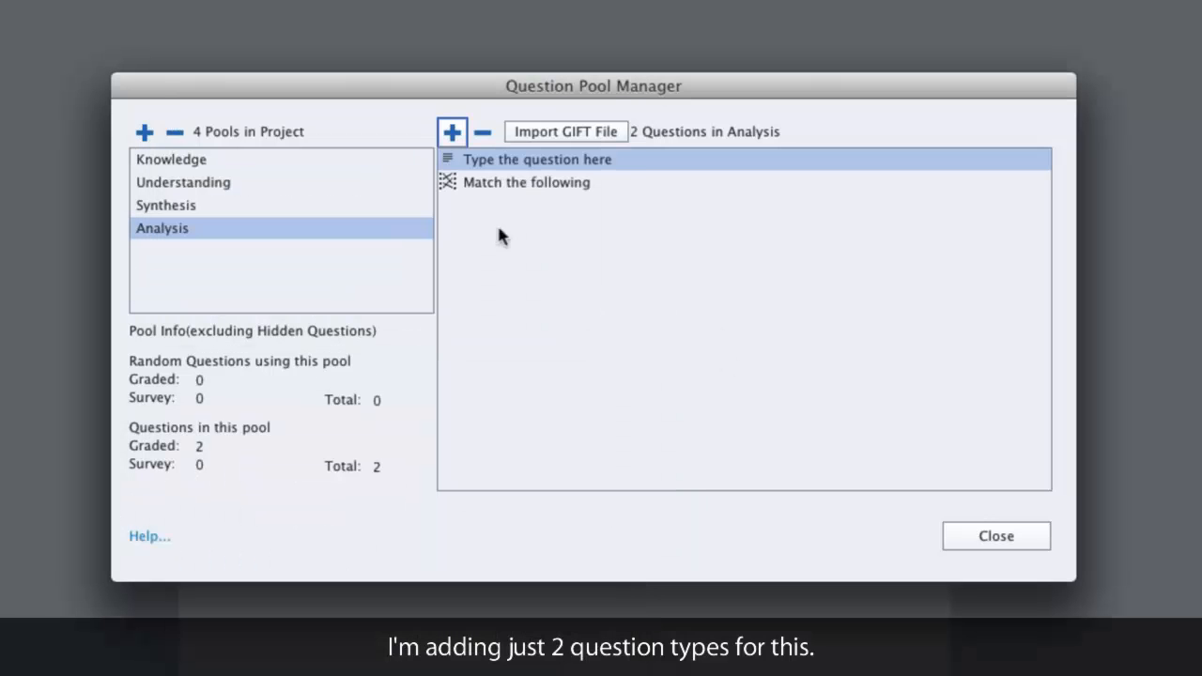
# - Review the questions listed in the Synthesis, Understanding and Knowledge pools, and close the Question Pool Manager
pyautogui.click(213, 206)
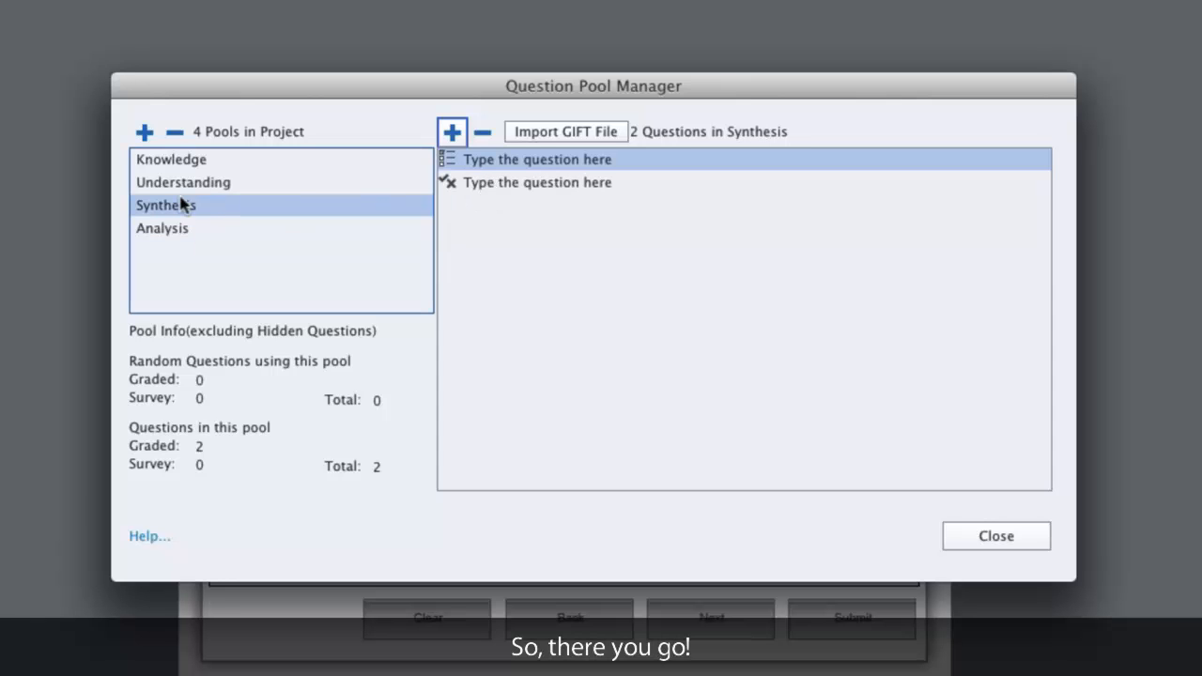
pyautogui.click(232, 179)
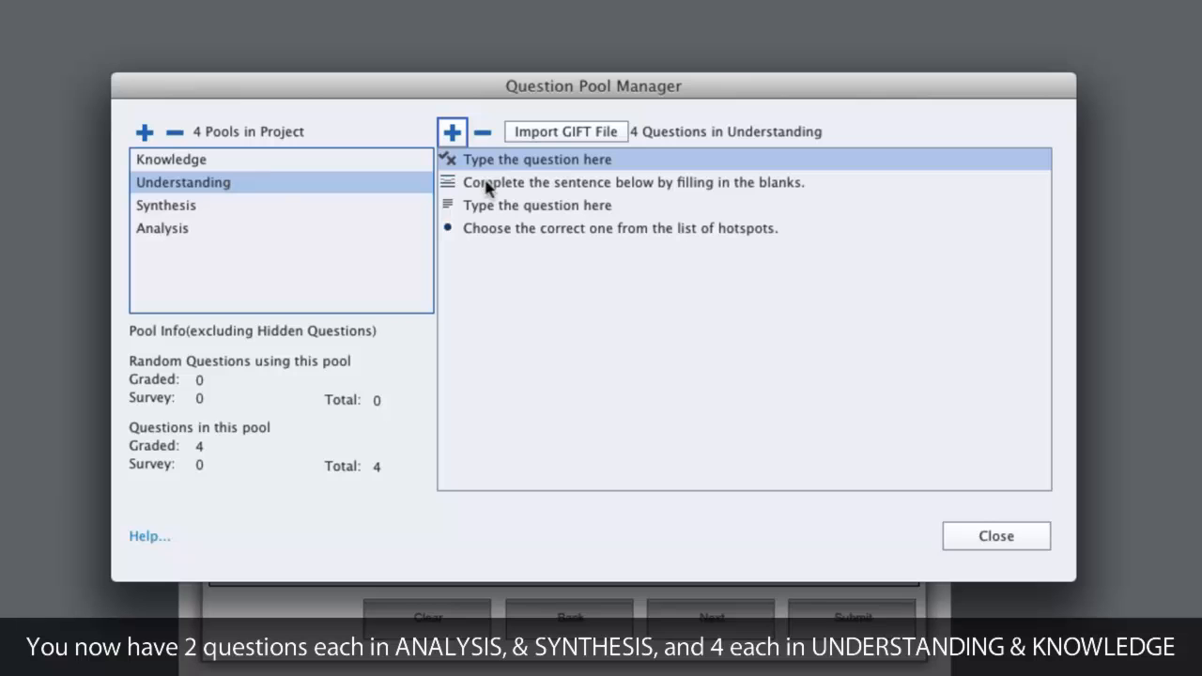
pyautogui.click(197, 162)
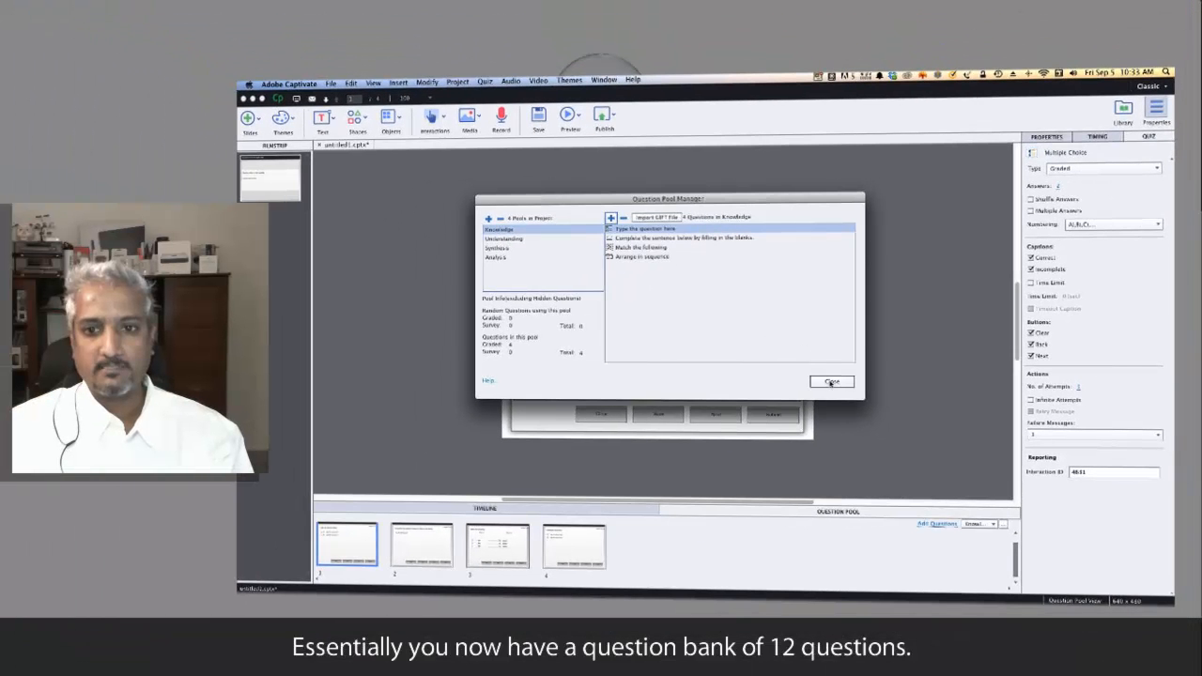
pyautogui.click(814, 386)
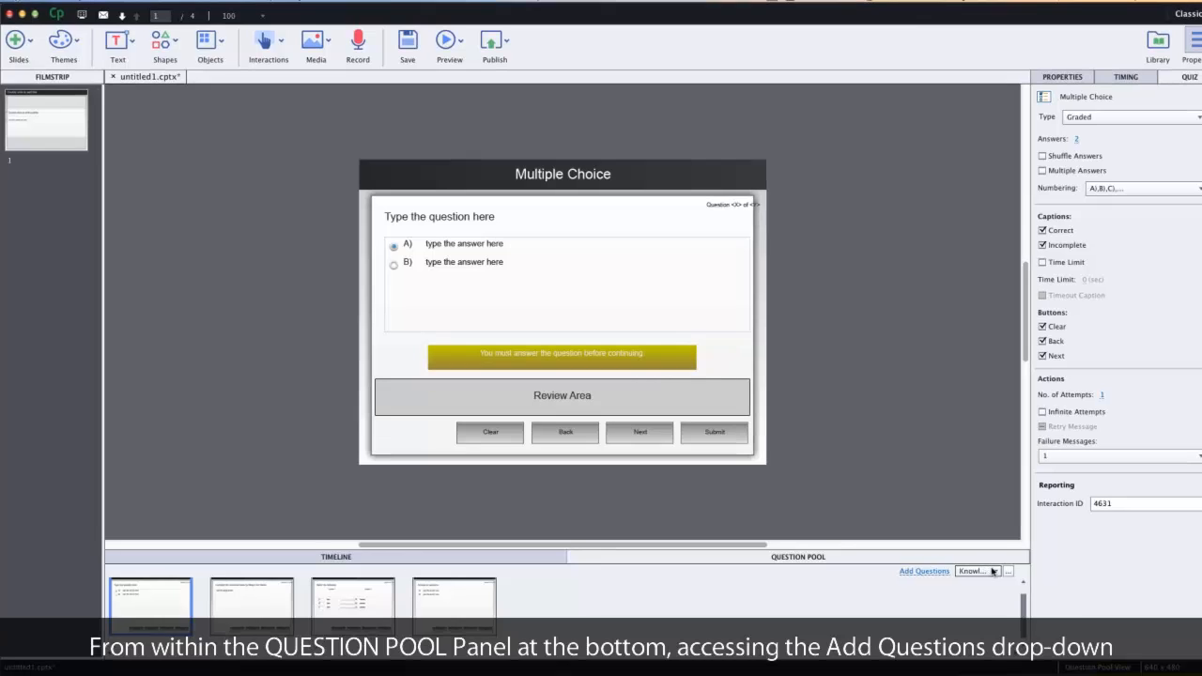
# - Display the question slides of the Understanding, Synthesis and Analysis pools in turn, and return to the Knowledge pool
pyautogui.click(1054, 608)
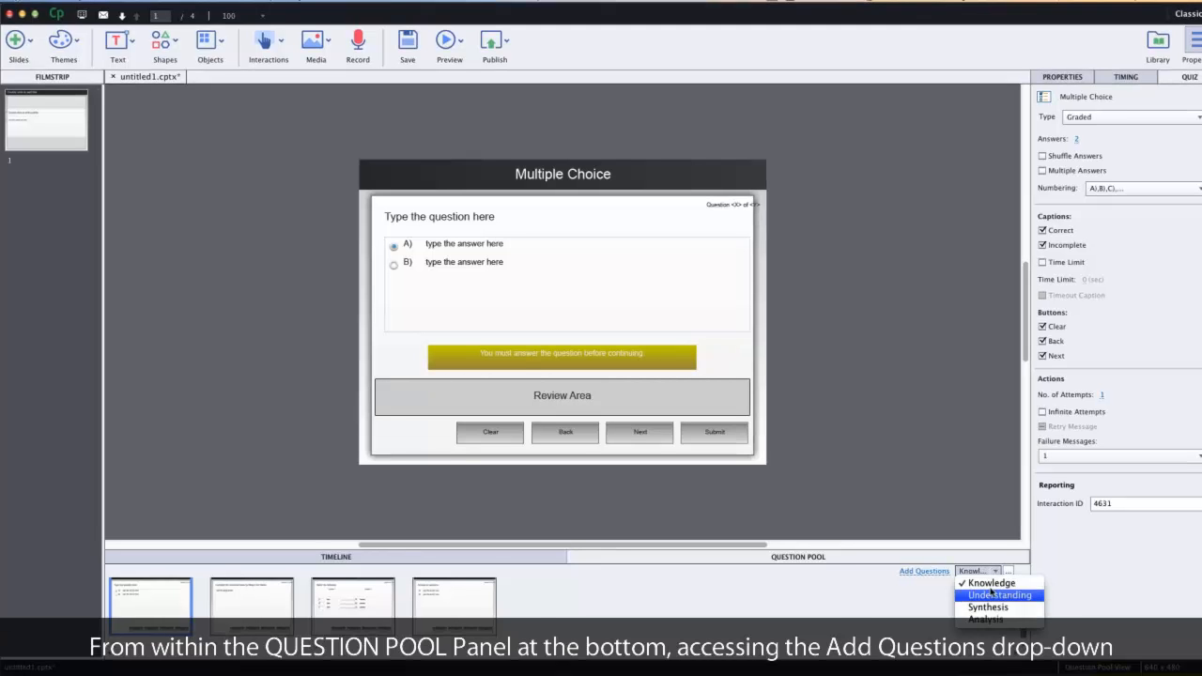
pyautogui.click(994, 595)
pyautogui.click(989, 571)
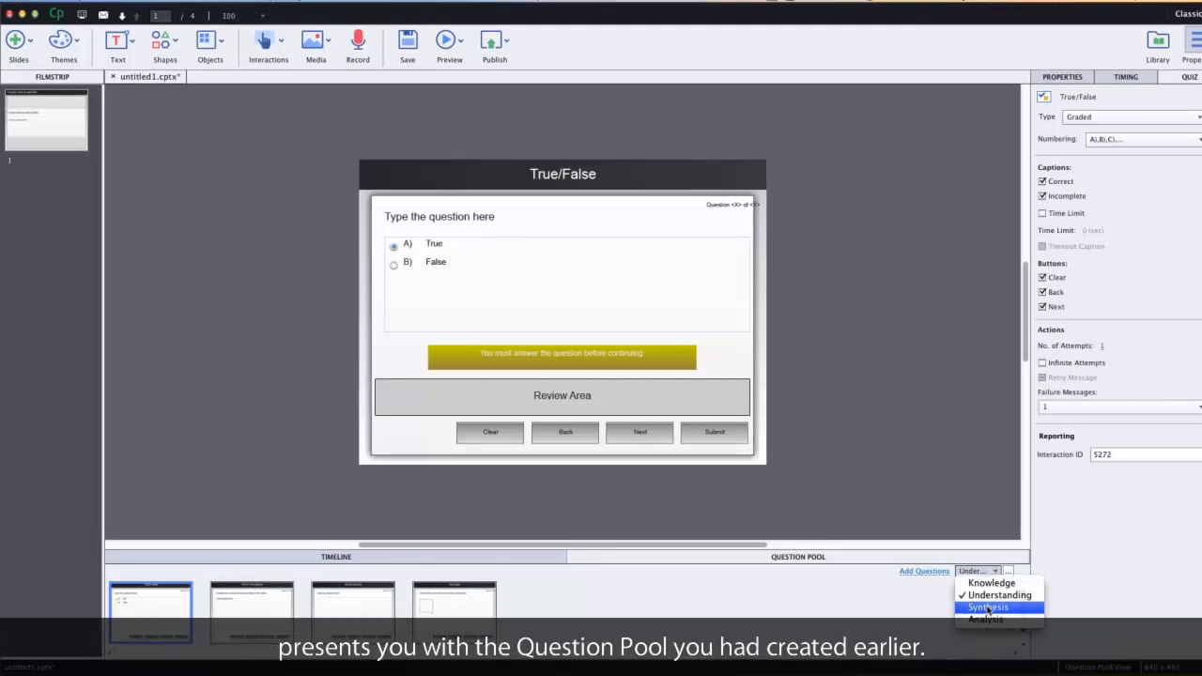
pyautogui.click(988, 608)
pyautogui.click(977, 570)
pyautogui.click(987, 619)
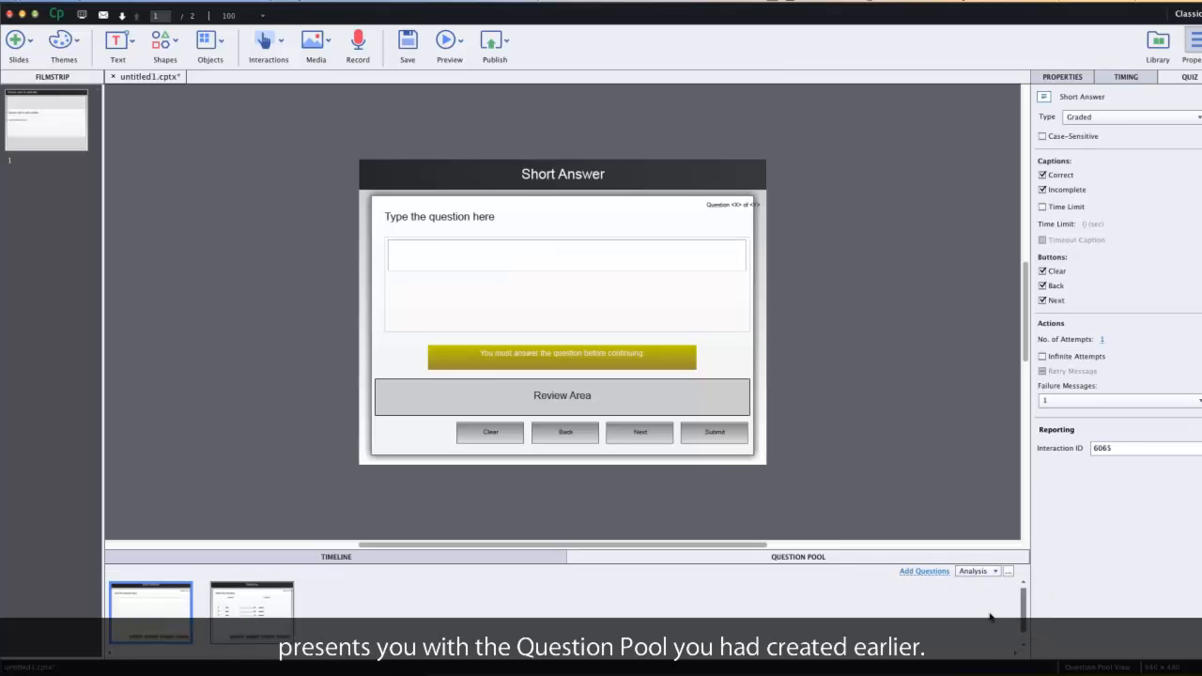
pyautogui.click(987, 570)
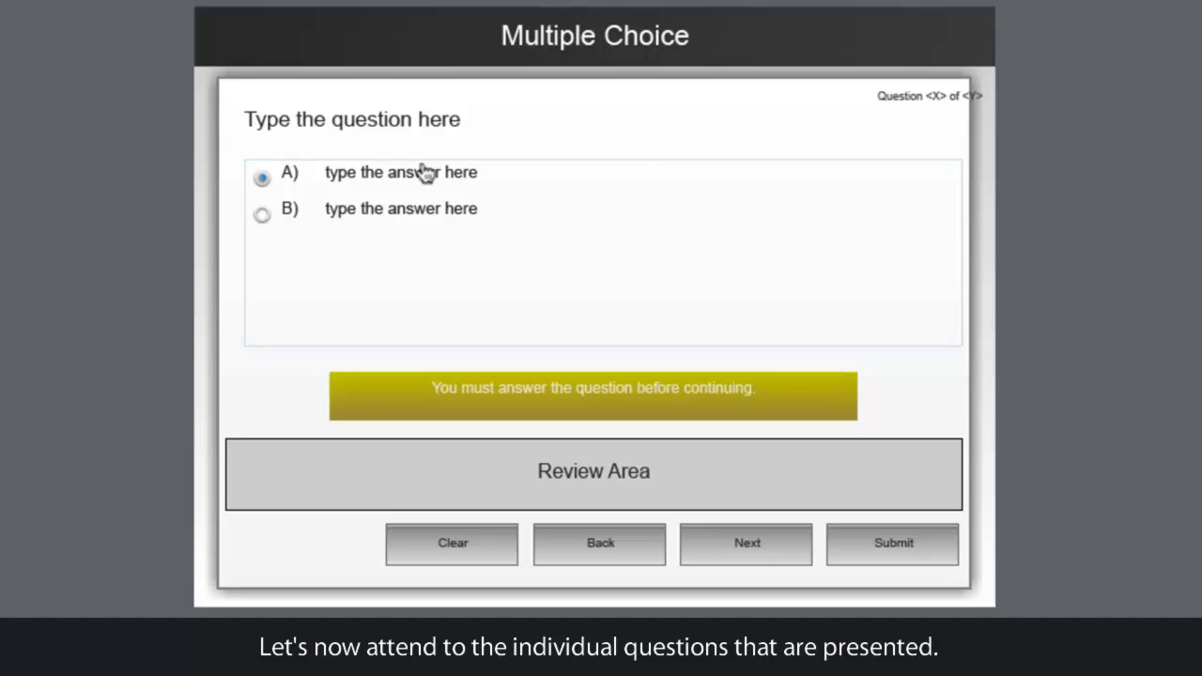
# - Replace the Multiple Choice slide's question placeholder with "This is where my Knowledge question 1 goes"
pyautogui.click(366, 93)
pyautogui.click(379, 98)
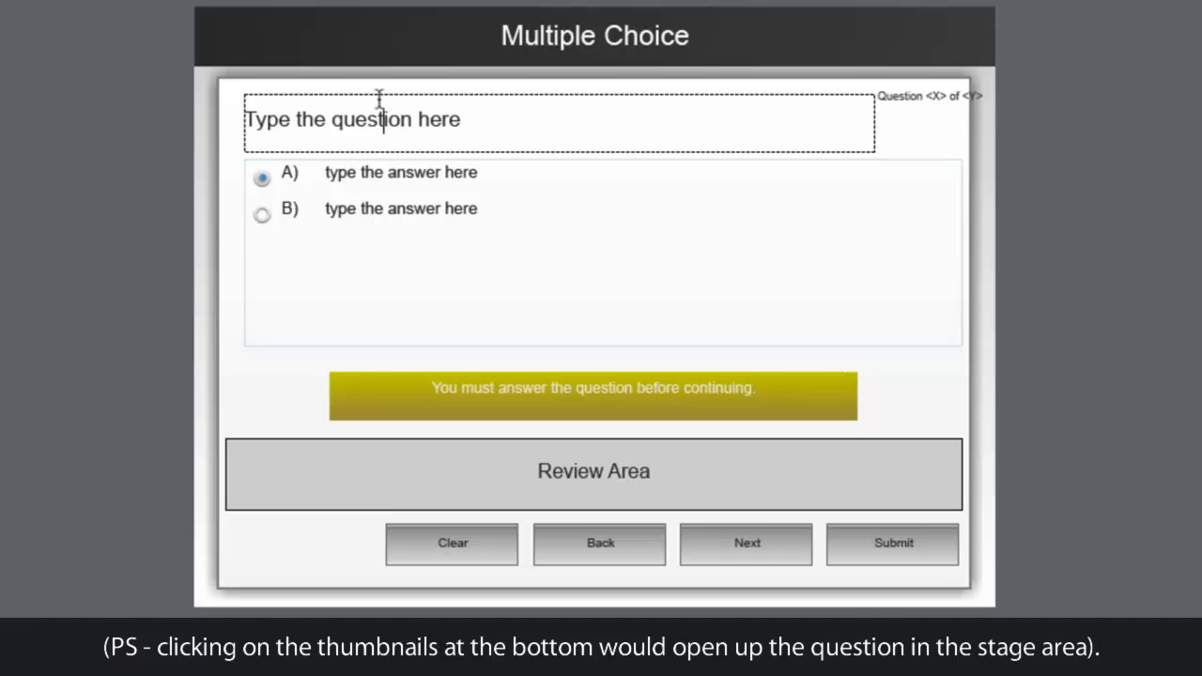
pyautogui.tripleClick(380, 97)
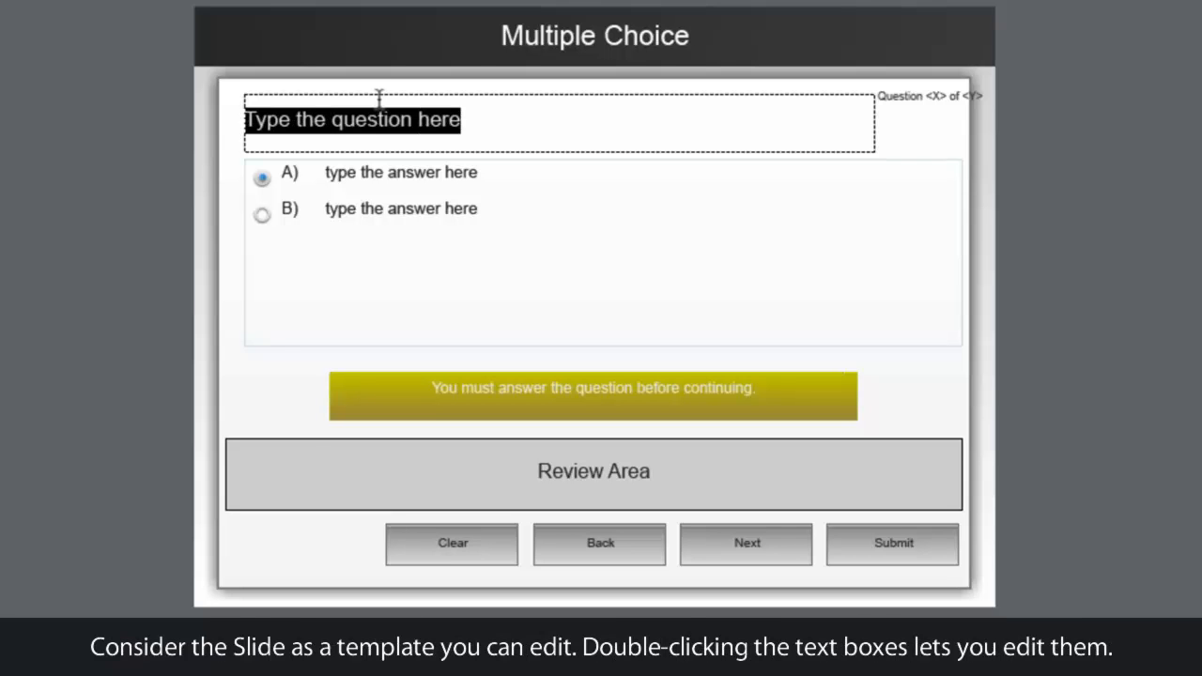
pyautogui.write('This is where my Kno')
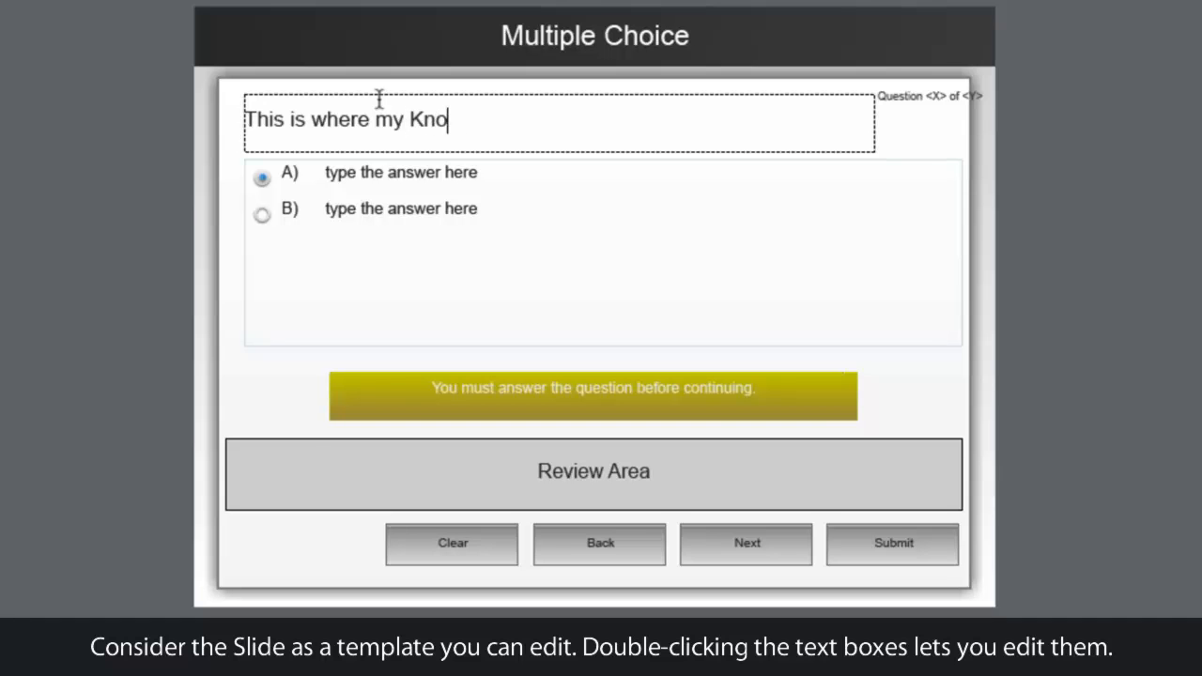
pyautogui.write('wledge ')
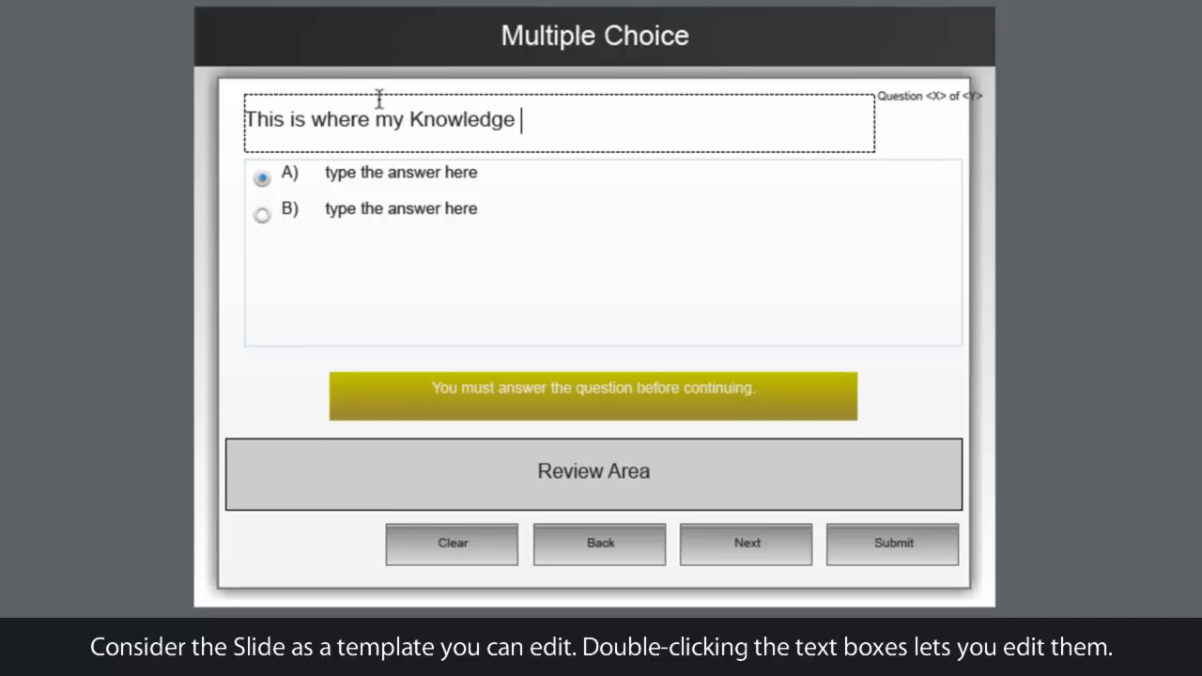
pyautogui.write('question 1 goes')
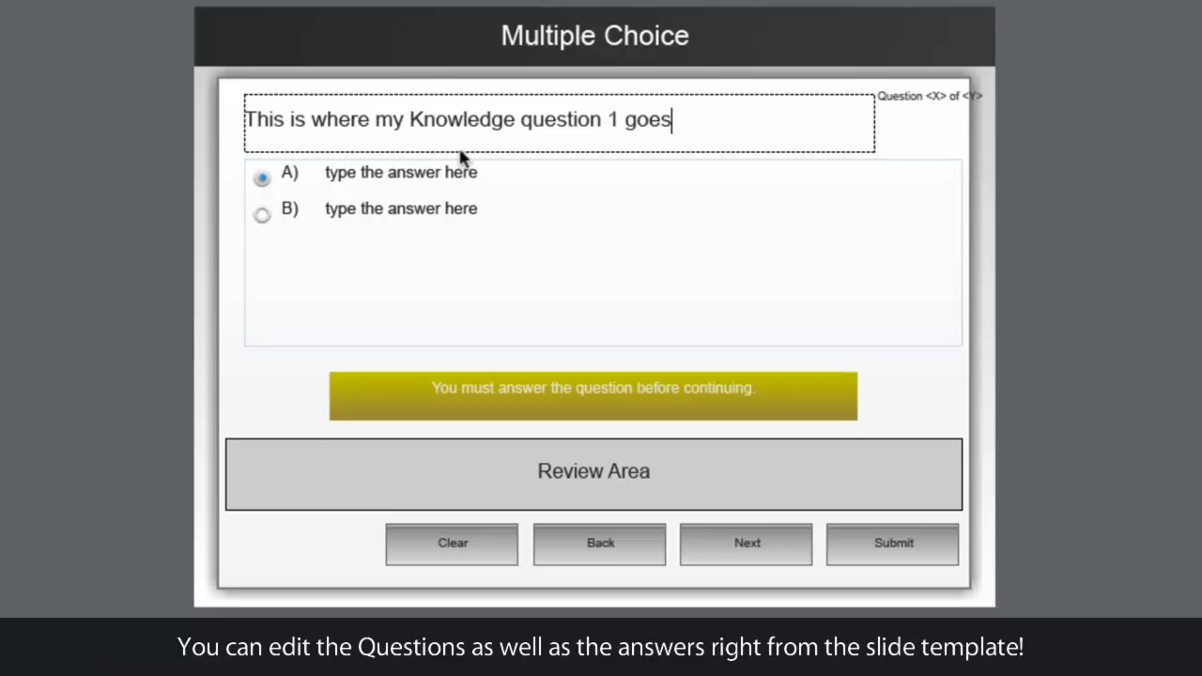
pyautogui.click(653, 179)
pyautogui.click(682, 115)
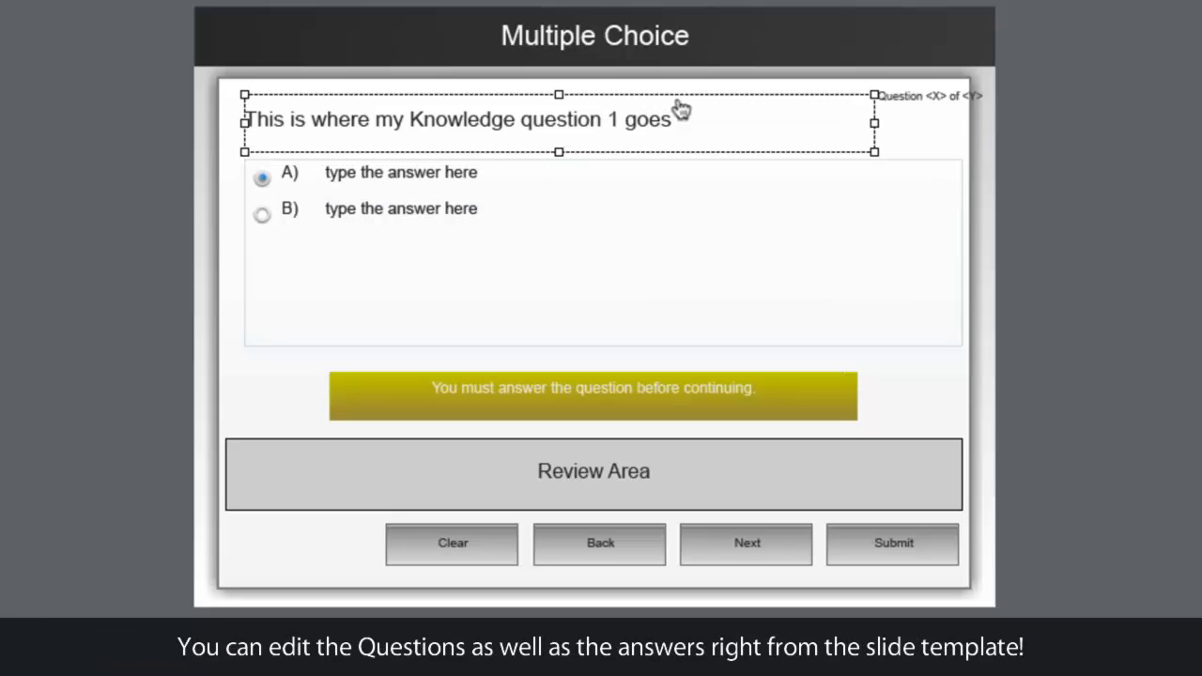
# - Replace the placeholder texts of answers A and B with "Answer 1" and "Answer 2"
pyautogui.click(423, 166)
pyautogui.doubleClick(427, 162)
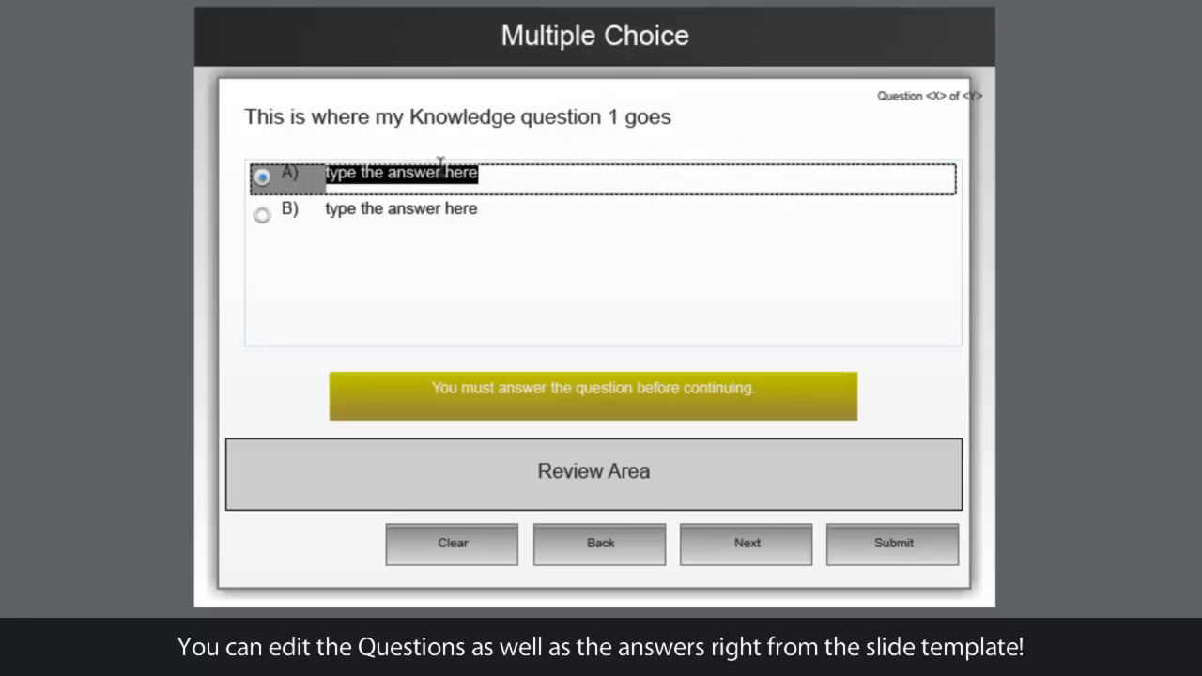
pyautogui.write('An')
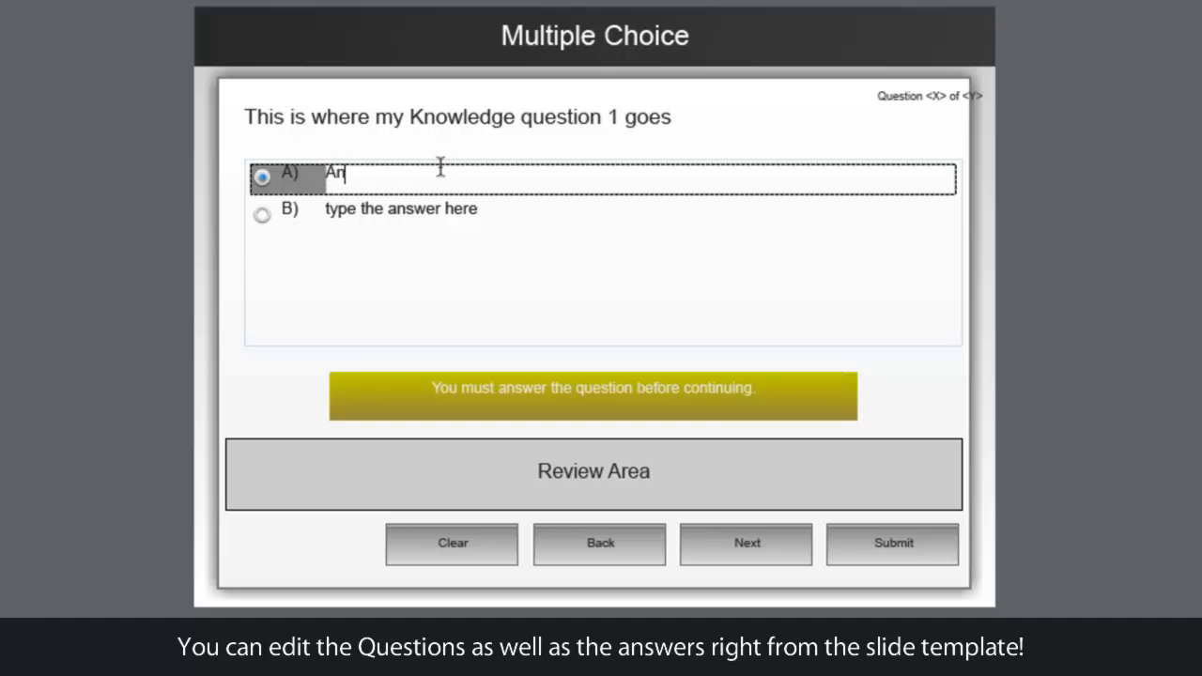
pyautogui.write('swer 1')
pyautogui.doubleClick(464, 200)
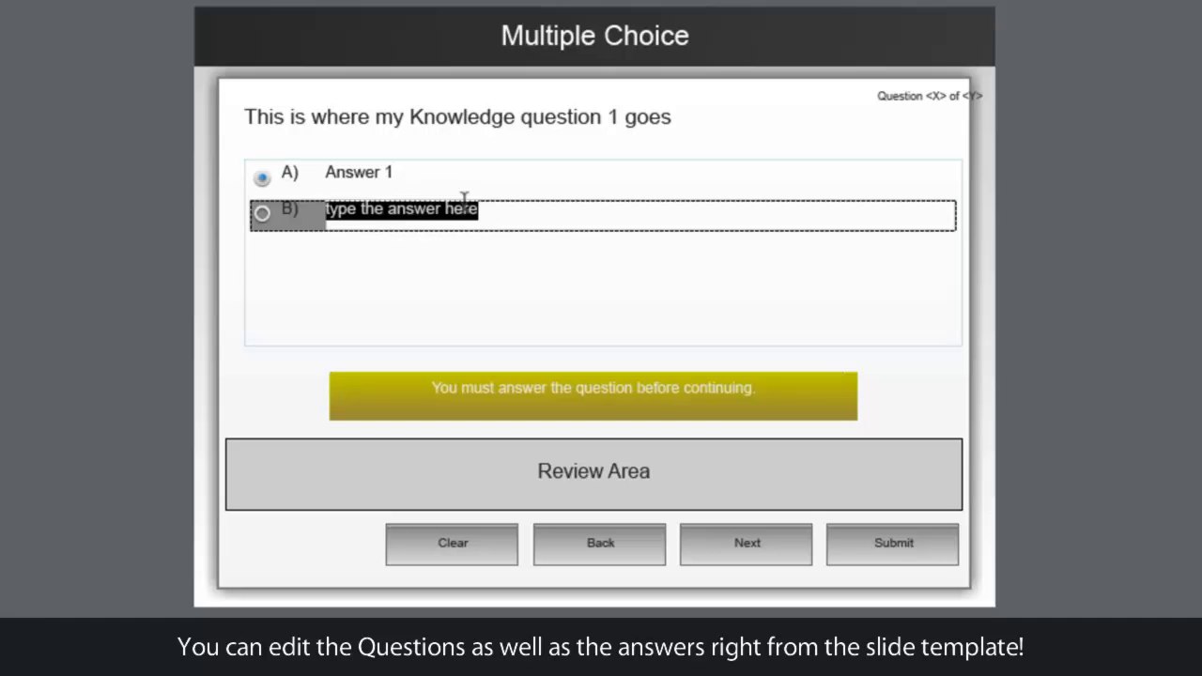
pyautogui.write('Answer 2')
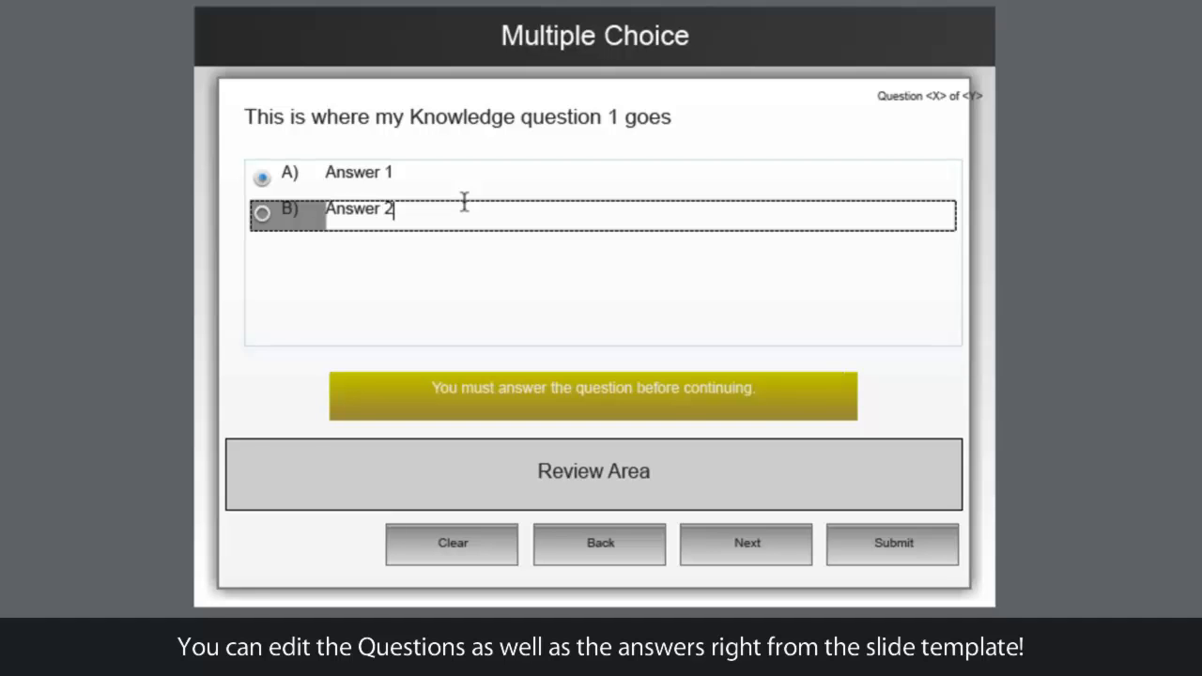
pyautogui.click(607, 246)
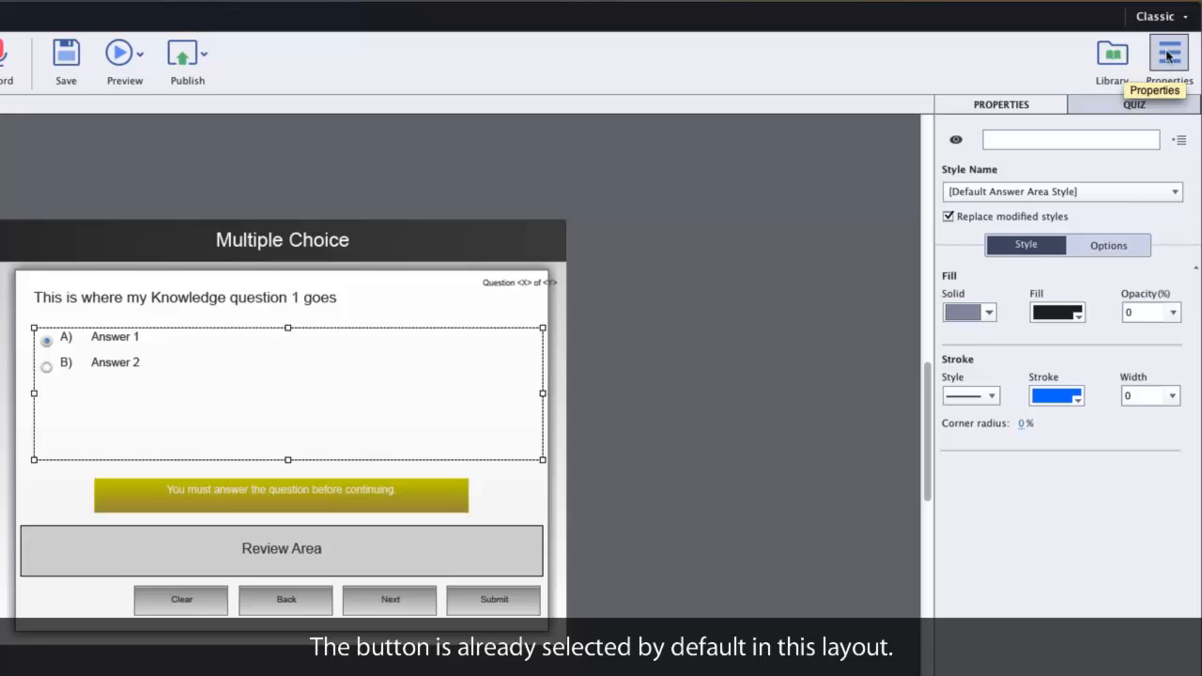
# - Set the number of answers for the Multiple Choice question to 5 in its quiz properties
pyautogui.click(1144, 103)
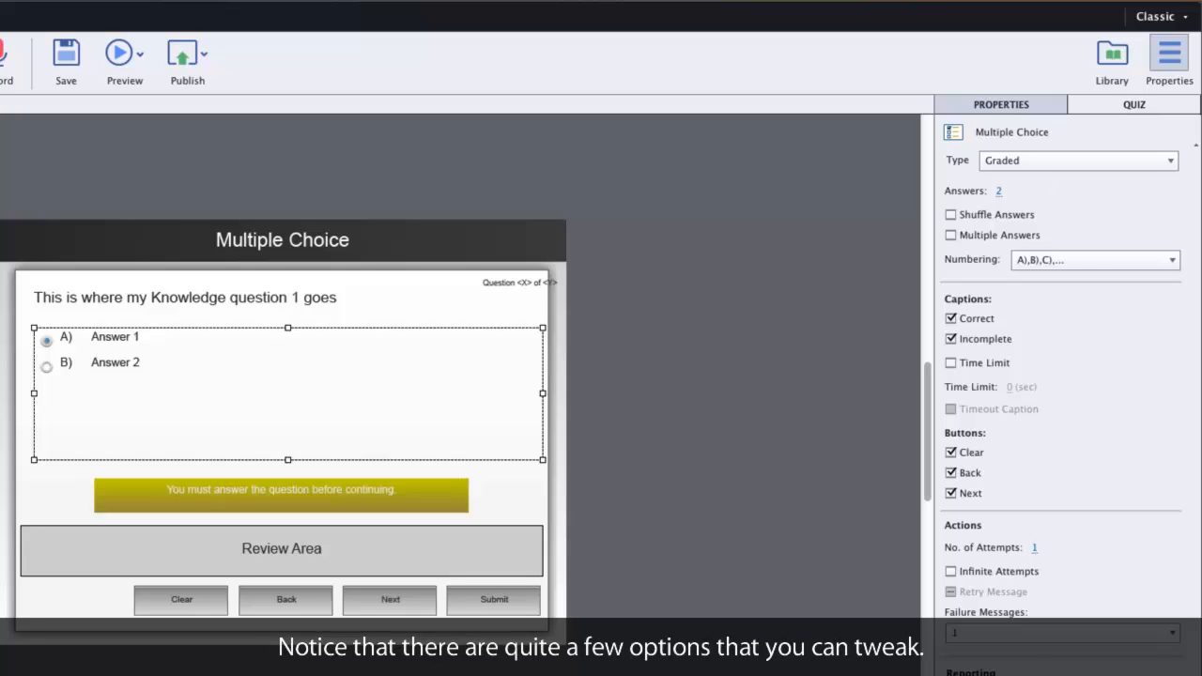
pyautogui.click(1000, 191)
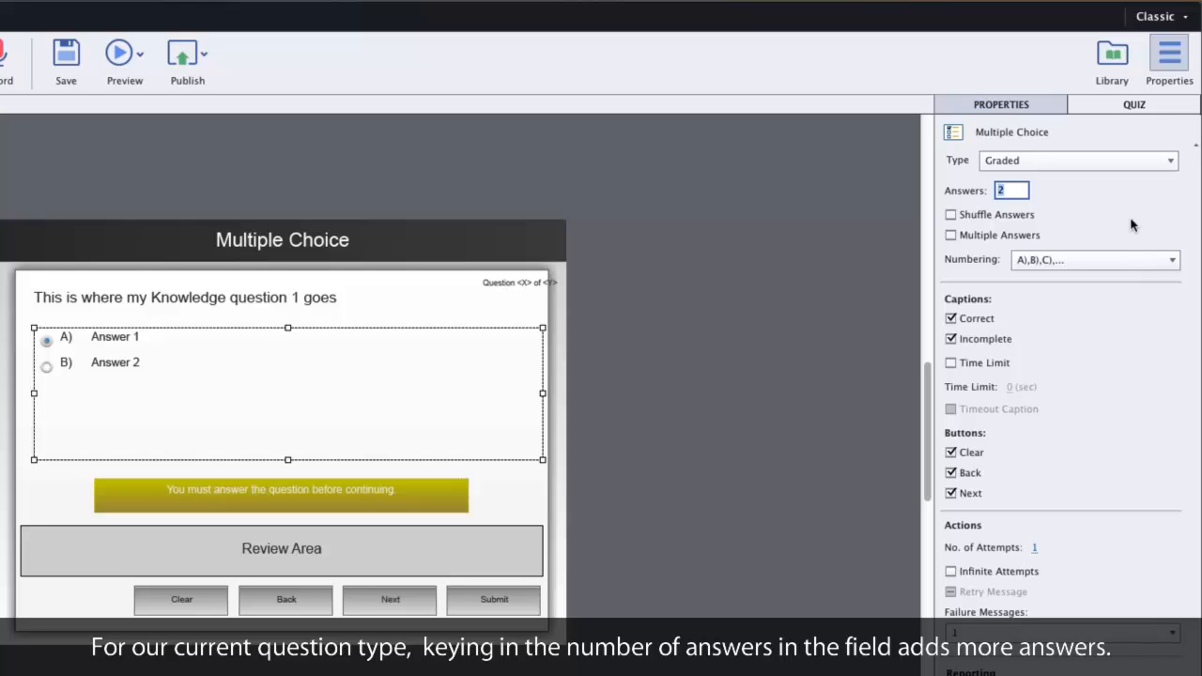
pyautogui.write('5')
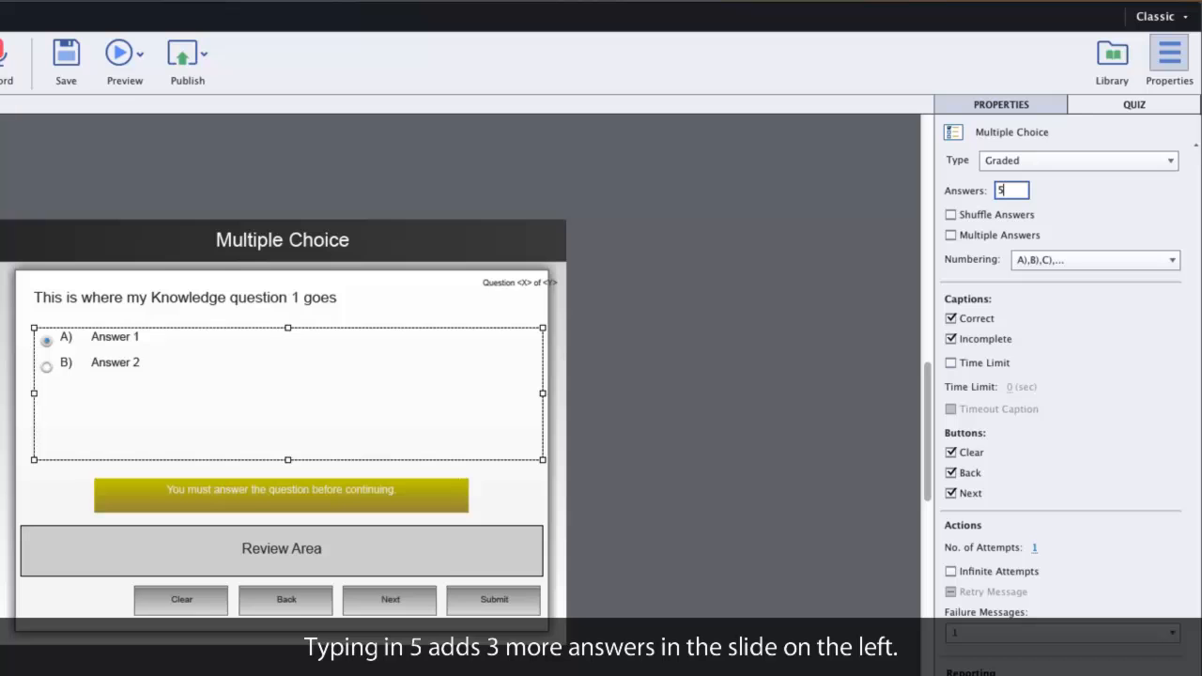
pyautogui.press('Return')
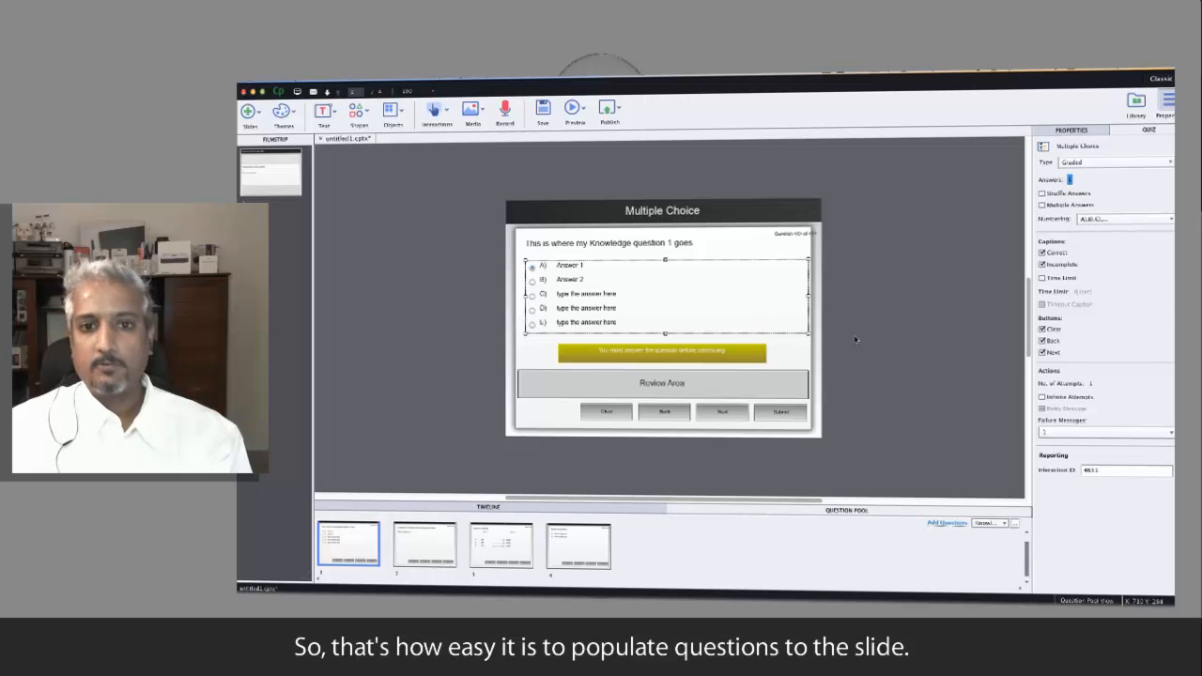
pyautogui.click(780, 367)
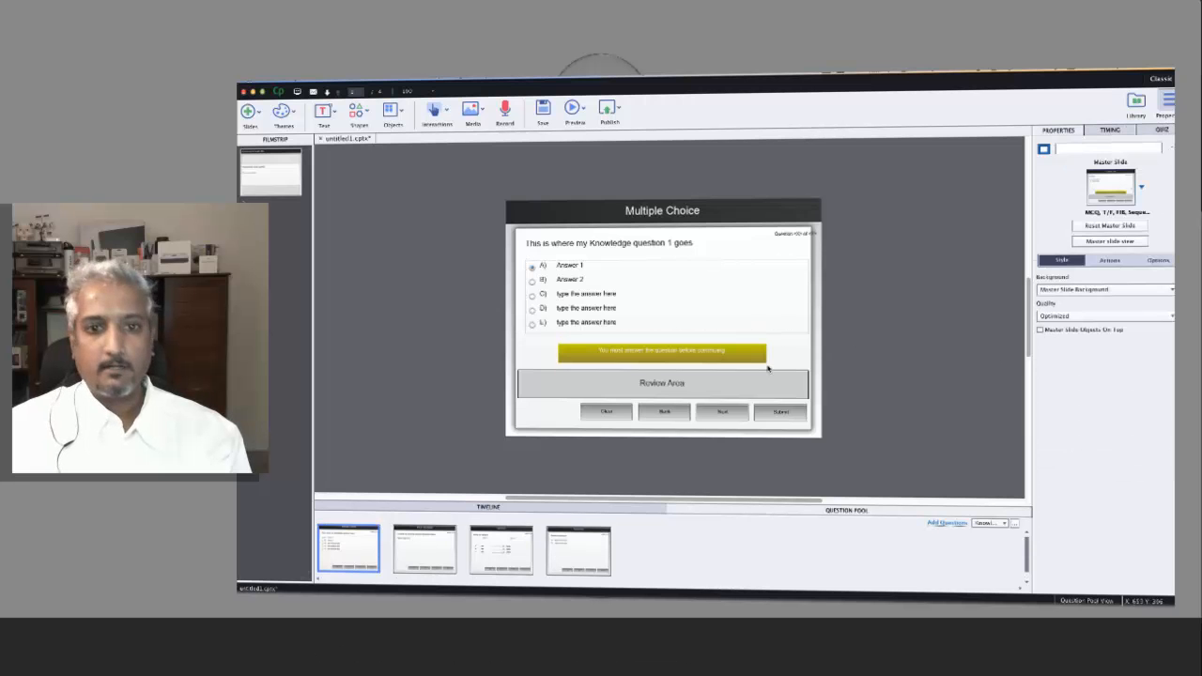
# - Move the yellow incomplete-answer caption up over answer E to uncover the red feedback caption beneath it
pyautogui.click(643, 347)
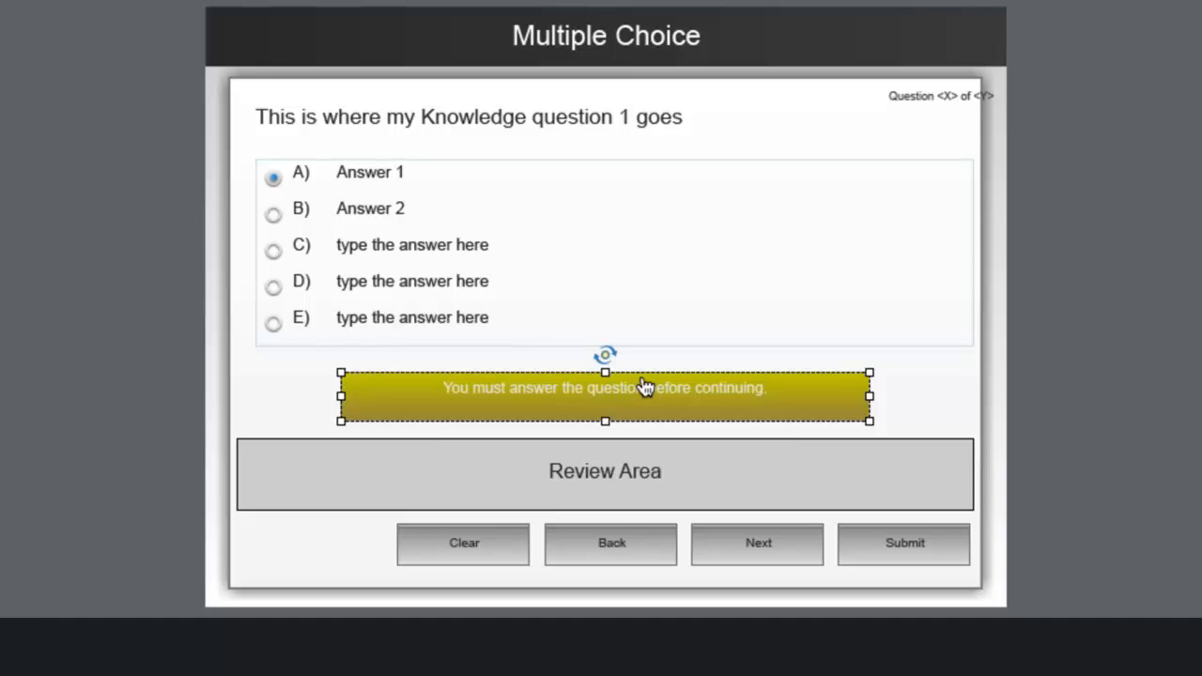
pyautogui.click(1158, 372)
pyautogui.click(476, 410)
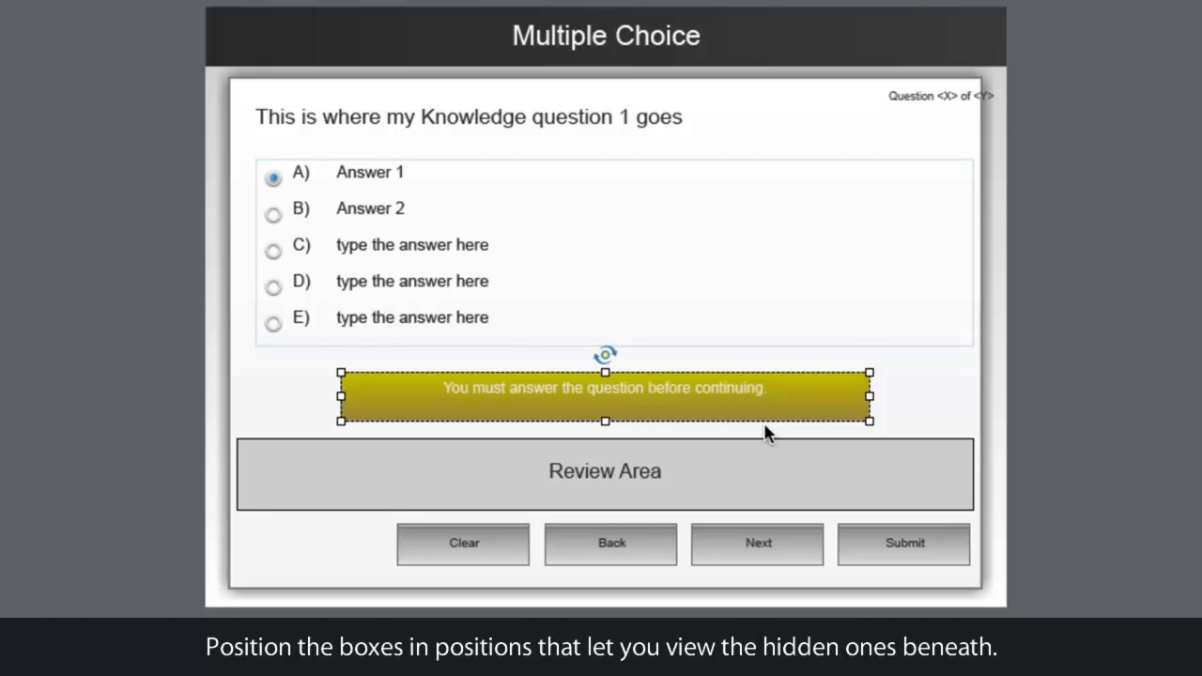
pyautogui.hotkey('shift', 'Up')
pyautogui.hotkey('shift', 'Up')
pyautogui.hotkey('shift', 'Up')
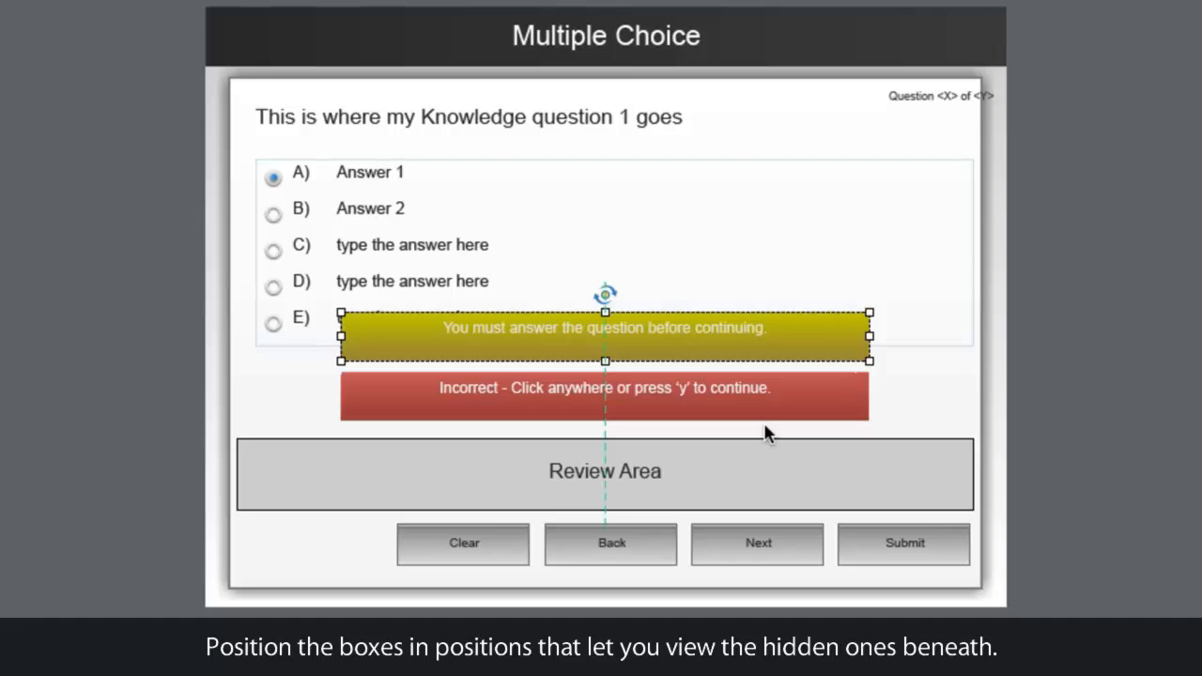
# - Move the red Incorrect caption down over the upper part of the Review Area, just below the green Correct caption
pyautogui.click(736, 403)
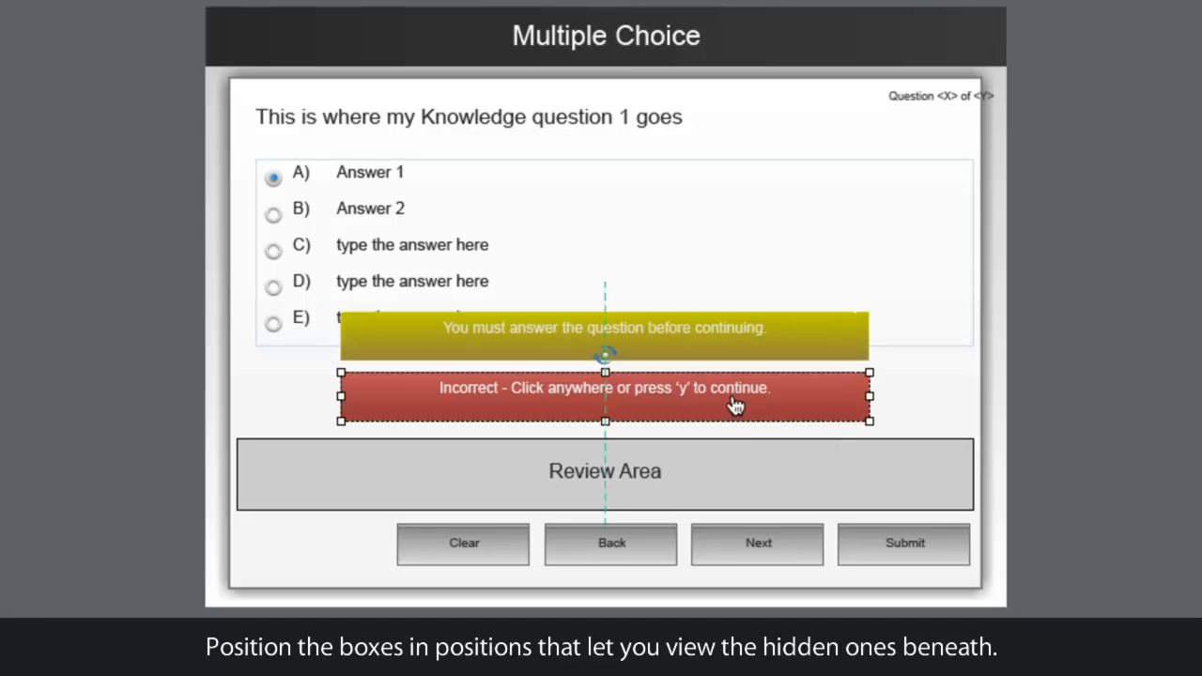
pyautogui.hotkey('shift', 'Up')
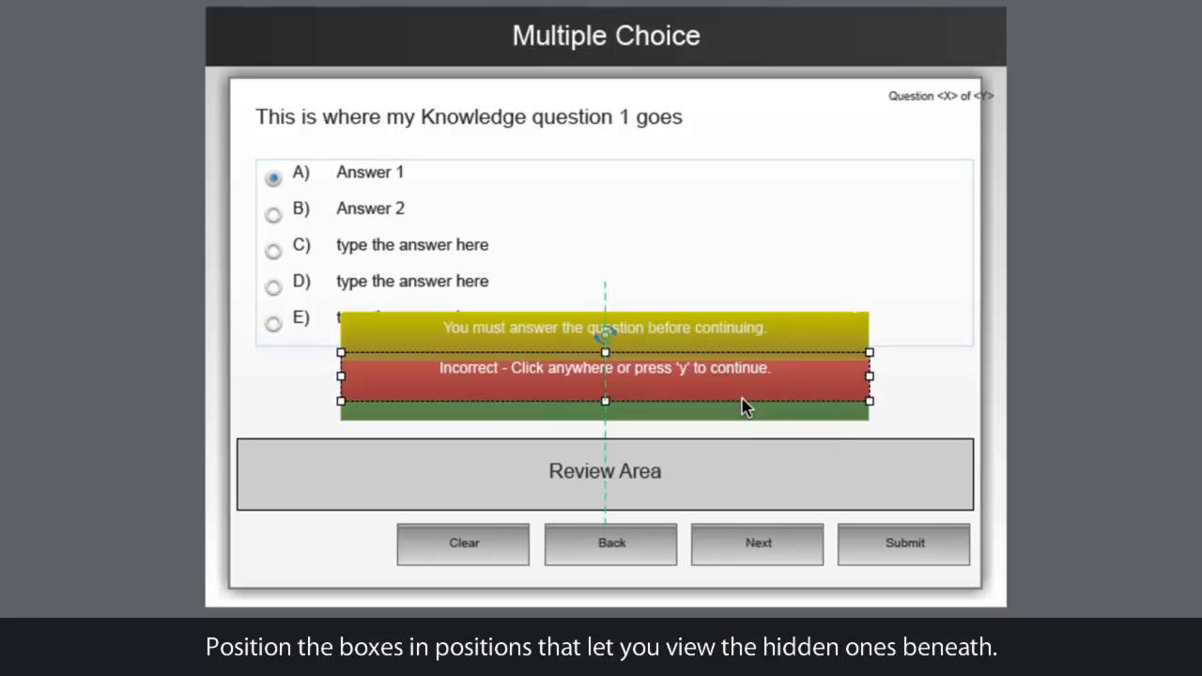
pyautogui.hotkey('shift', 'Down')
pyautogui.hotkey('shift', 'Down')
pyautogui.hotkey('shift', 'Down')
pyautogui.hotkey('shift', 'Down')
pyautogui.hotkey('shift', 'Down')
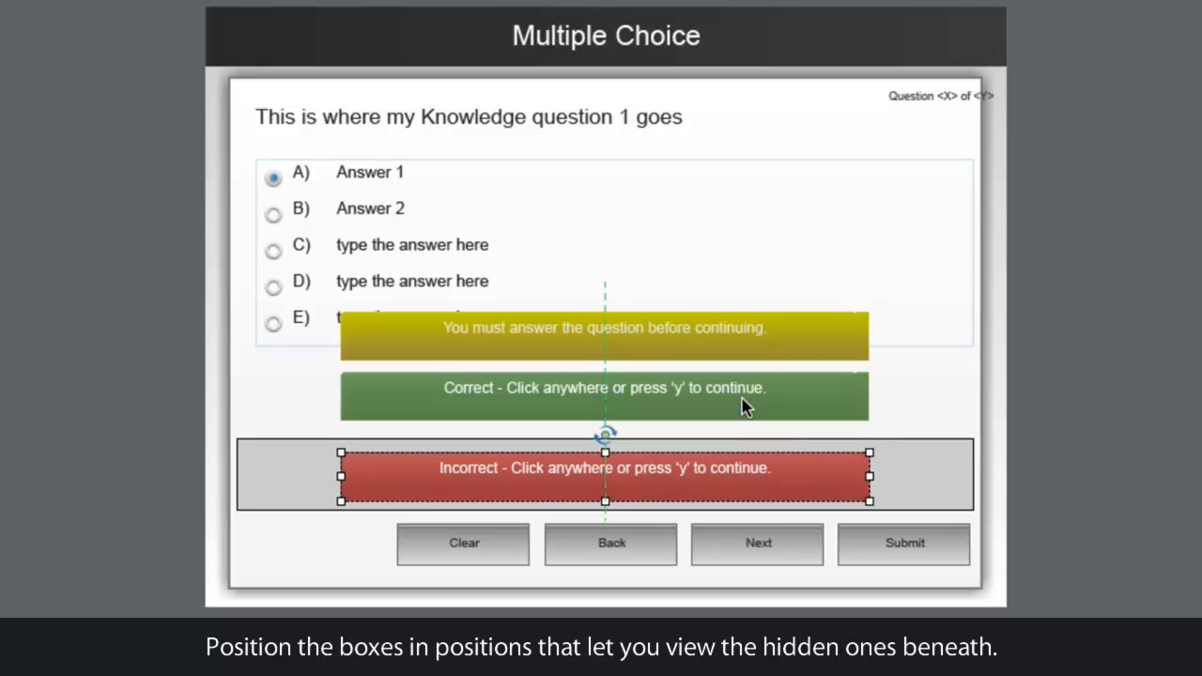
pyautogui.hotkey('shift', 'Up')
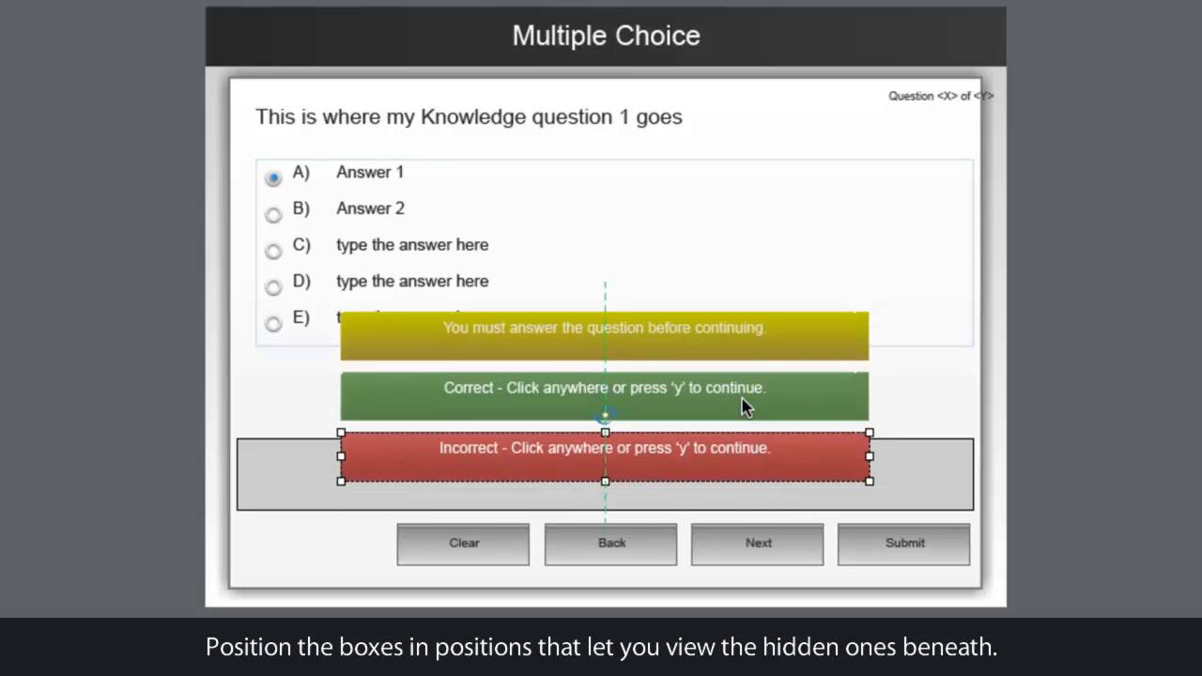
# - Replace the text after "Correct -" in the green caption with "Hey you understood the concept well!"
pyautogui.click(540, 377)
pyautogui.doubleClick(538, 379)
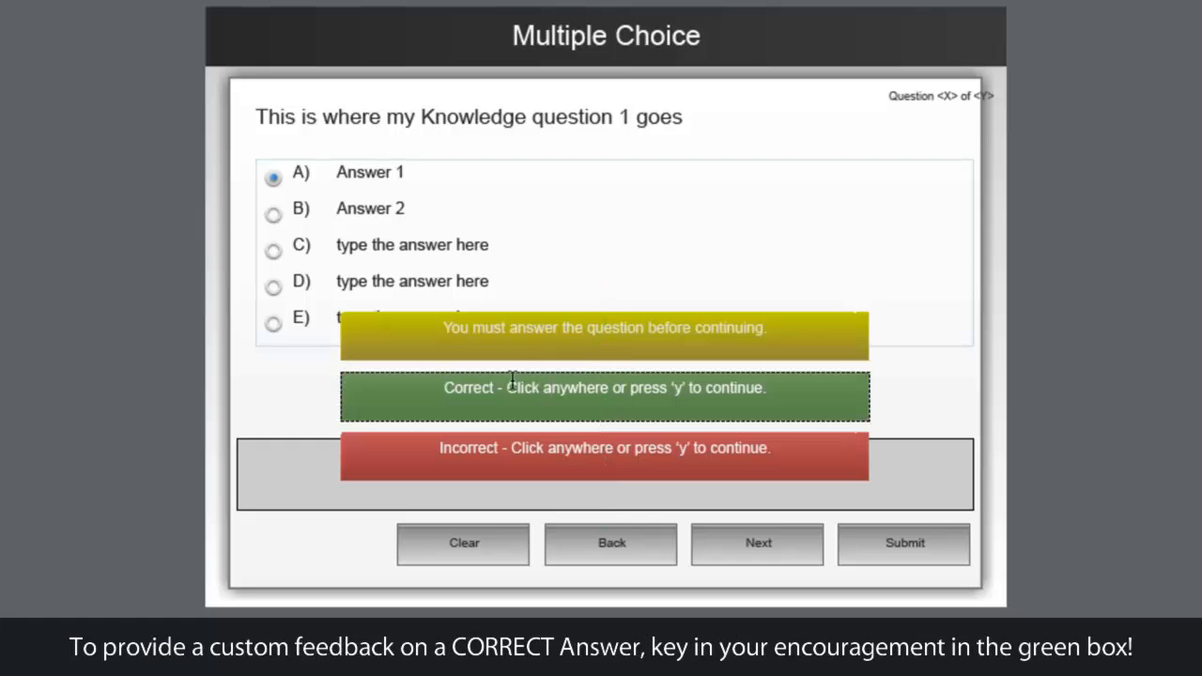
pyautogui.moveTo(516, 379); pyautogui.dragTo(856, 393)
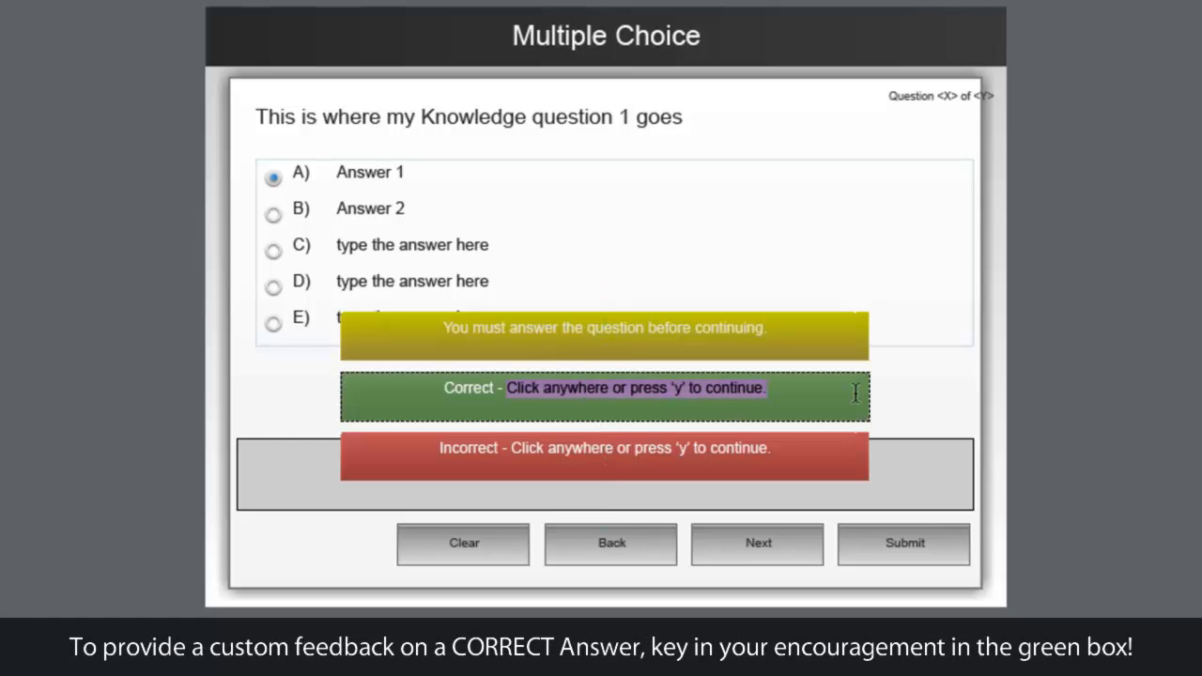
pyautogui.write('Hey You u')
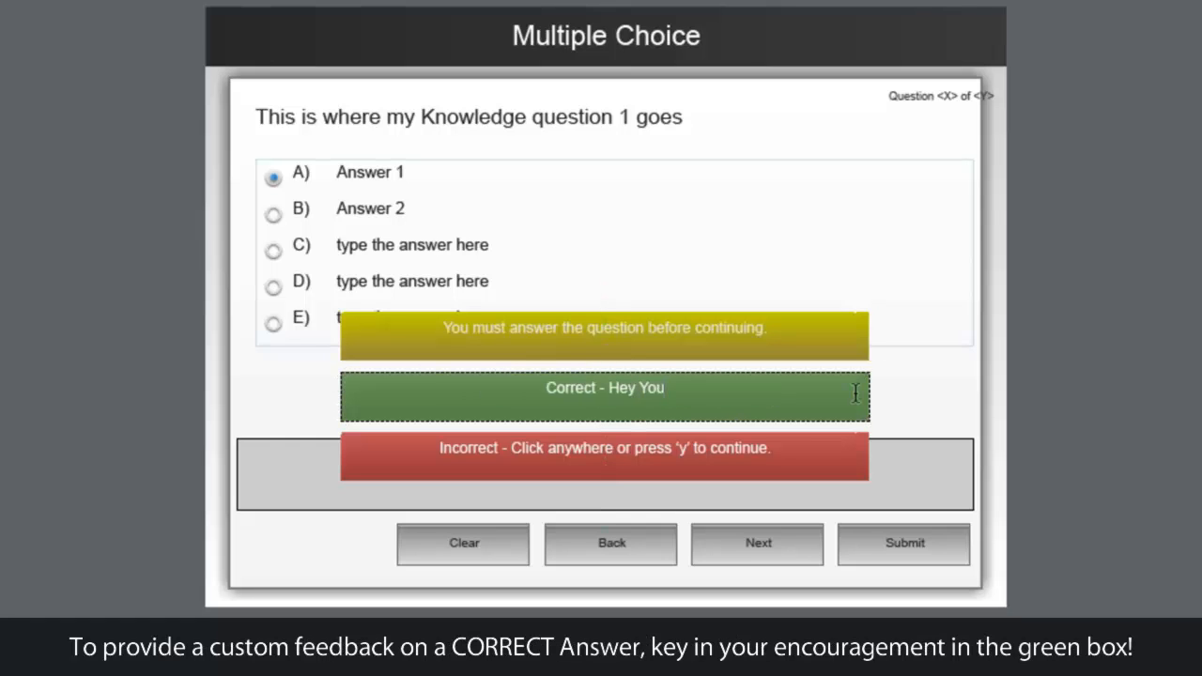
pyautogui.press('BackSpace')
pyautogui.press('BackSpace')
pyautogui.press('BackSpace')
pyautogui.press('BackSpace')
pyautogui.press('BackSpace')
pyautogui.press('BackSpace')
pyautogui.write('y')
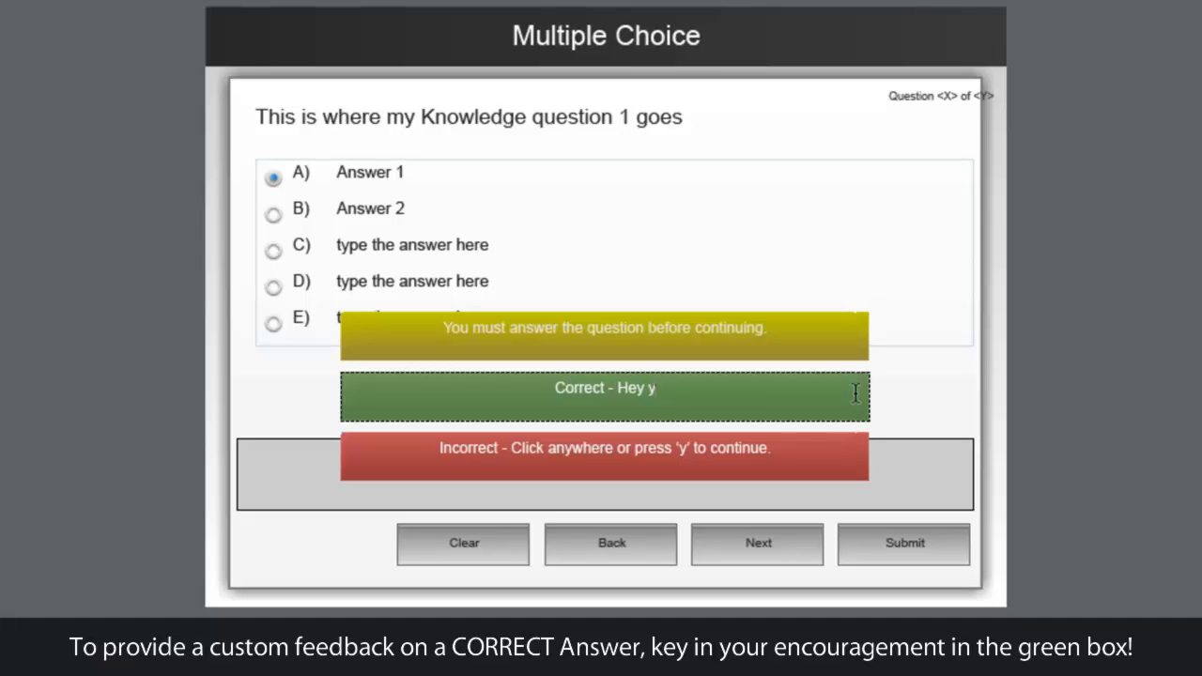
pyautogui.write('ou understo')
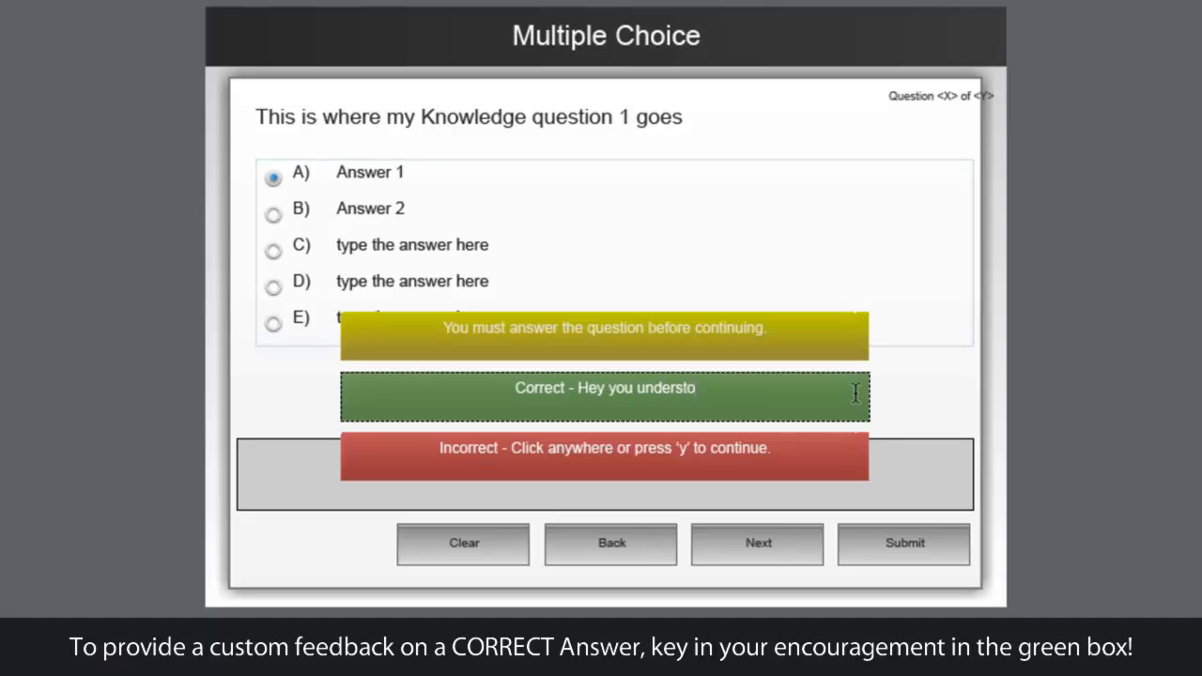
pyautogui.write('od the concept')
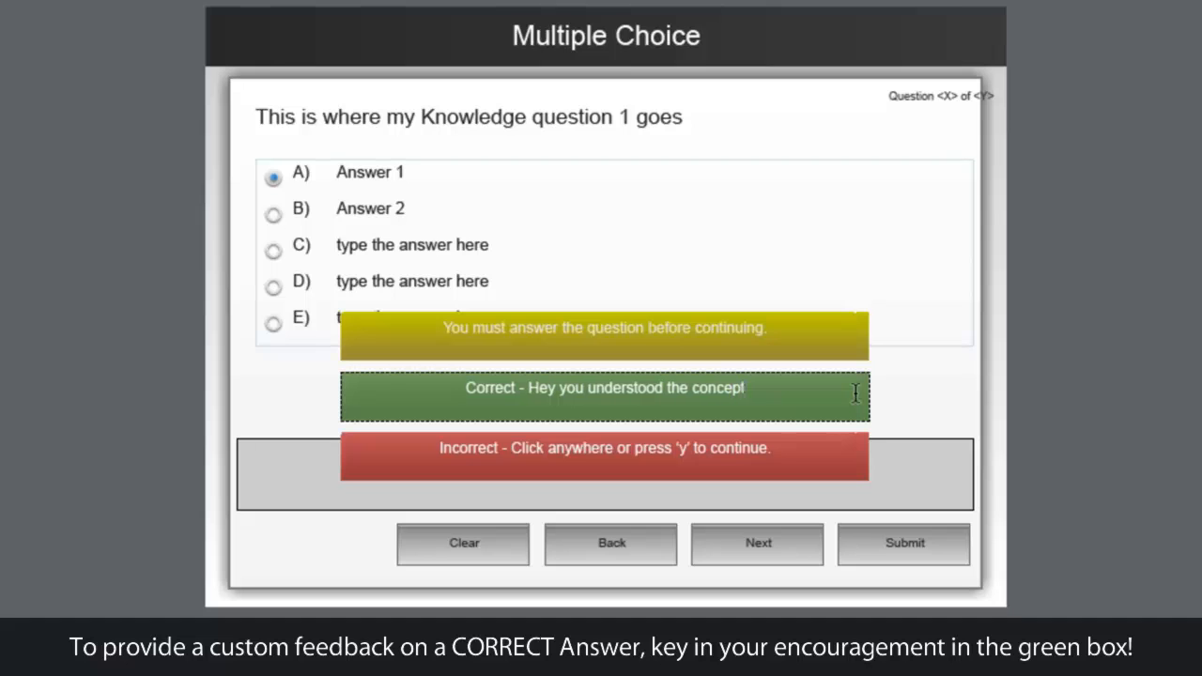
pyautogui.write(' well.')
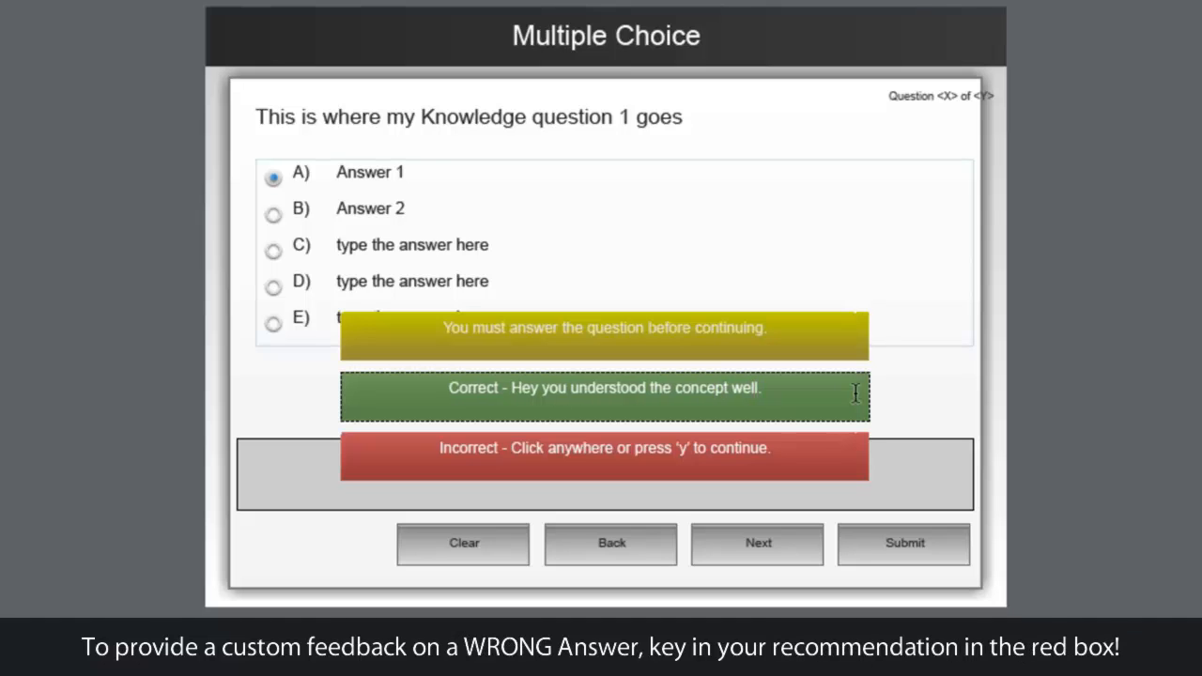
pyautogui.press('BackSpace')
pyautogui.write('!')
# - Replace the text after "Incorrect -" in the red caption with "Hey, that was close. Try going through chapter 2 again!"
pyautogui.doubleClick(571, 442)
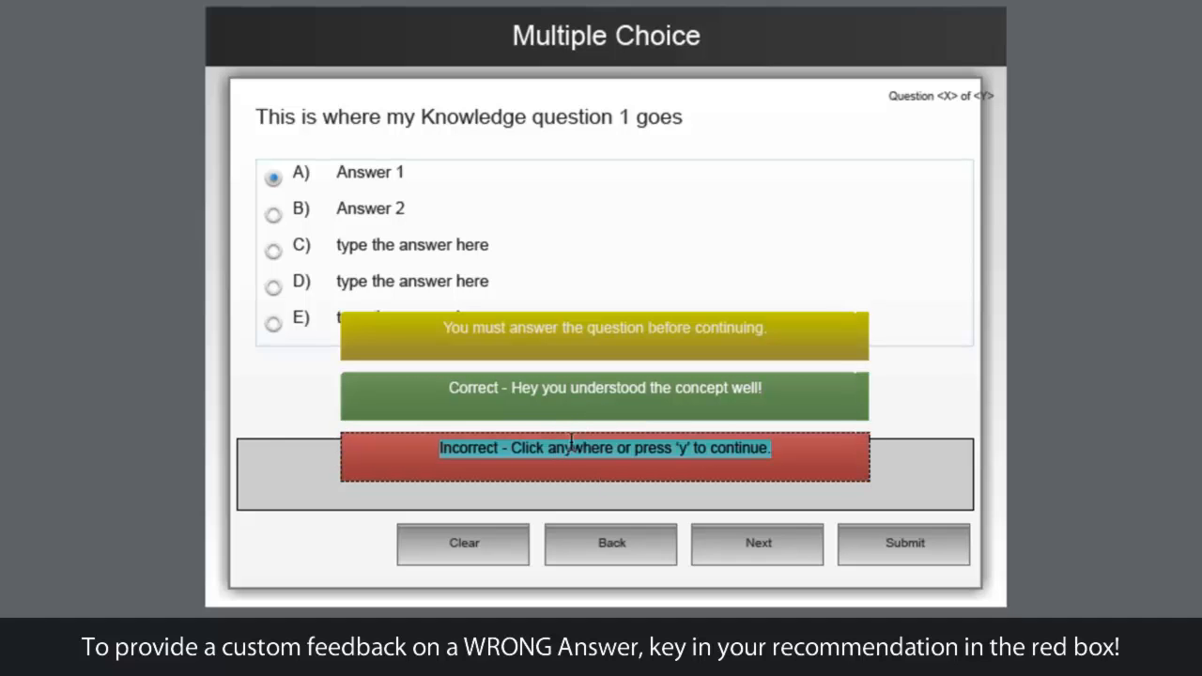
pyautogui.click(511, 448)
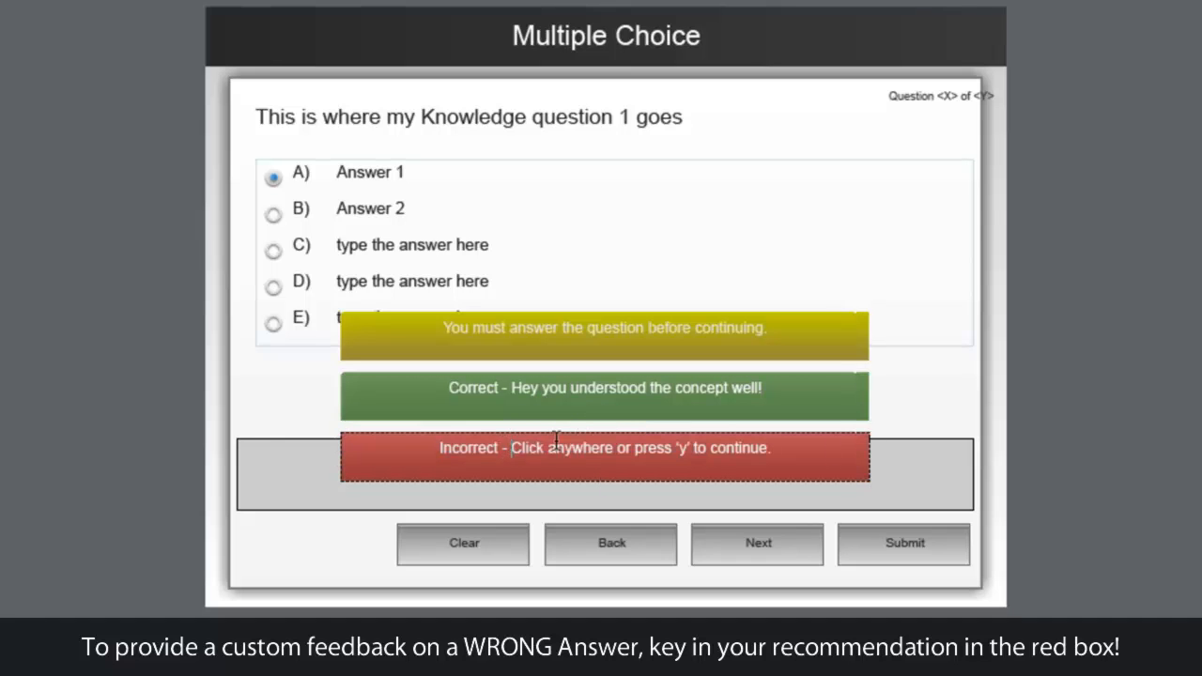
pyautogui.moveTo(511, 449); pyautogui.dragTo(880, 454)
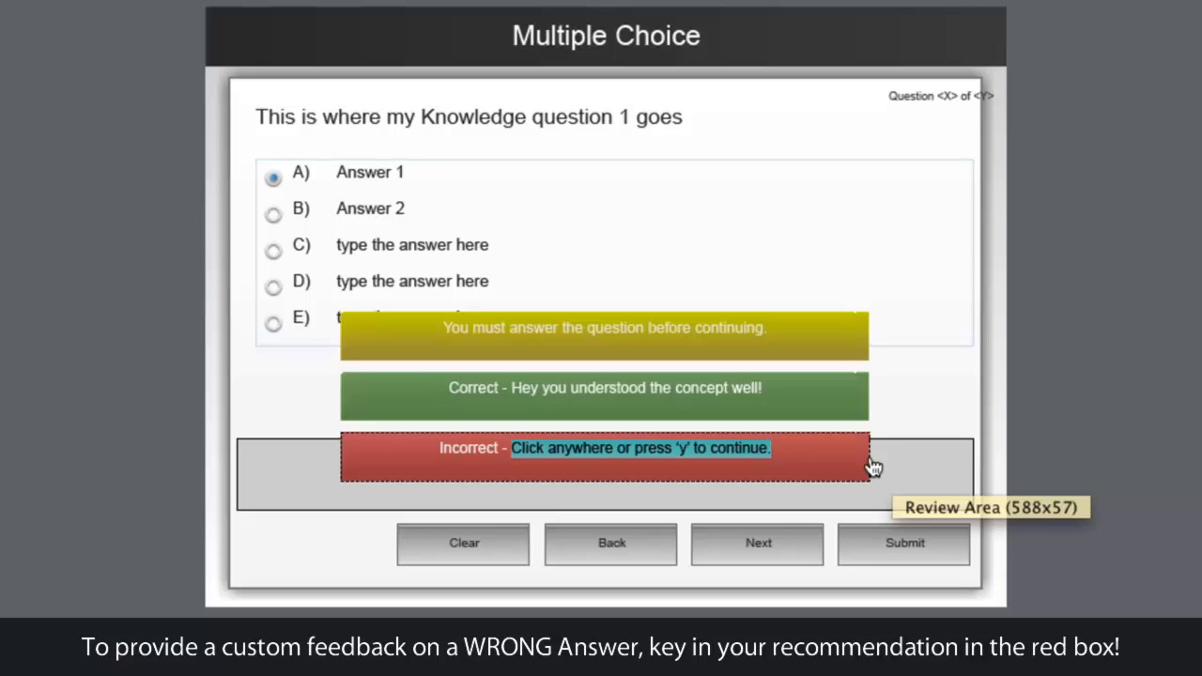
pyautogui.write('Hey, y')
pyautogui.write('ou')
pyautogui.press('BackSpace')
pyautogui.press('BackSpace')
pyautogui.press('BackSpace')
pyautogui.write('that was close.')
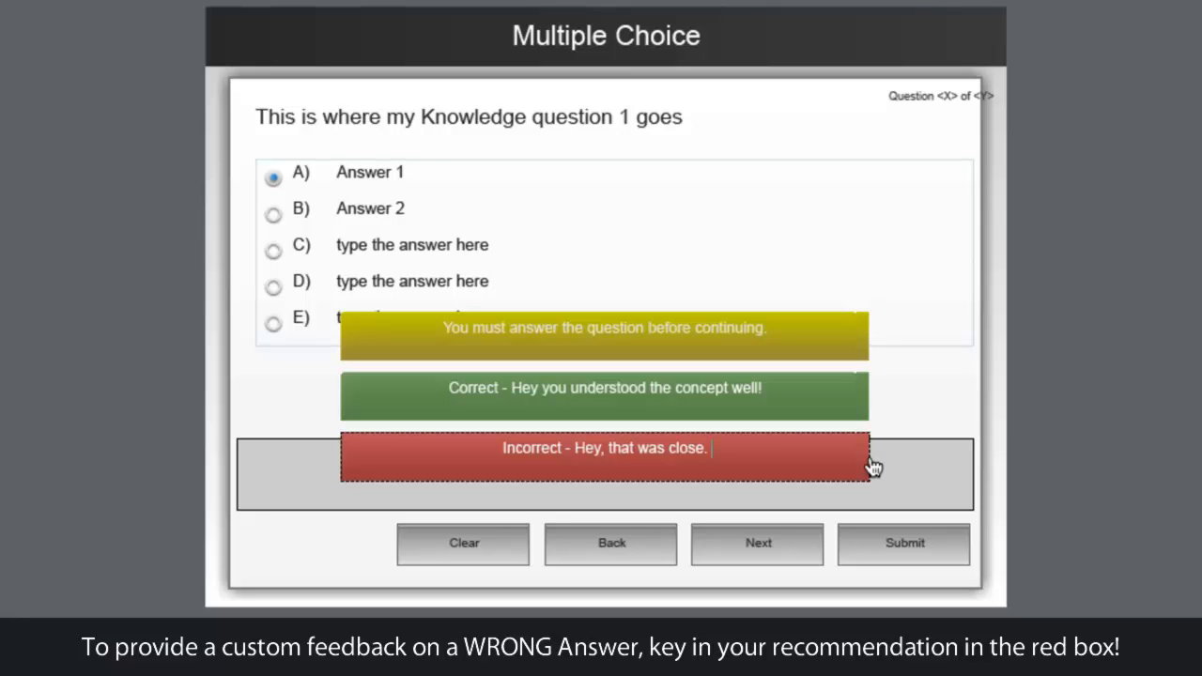
pyautogui.write('Try going through chapter 2 again')
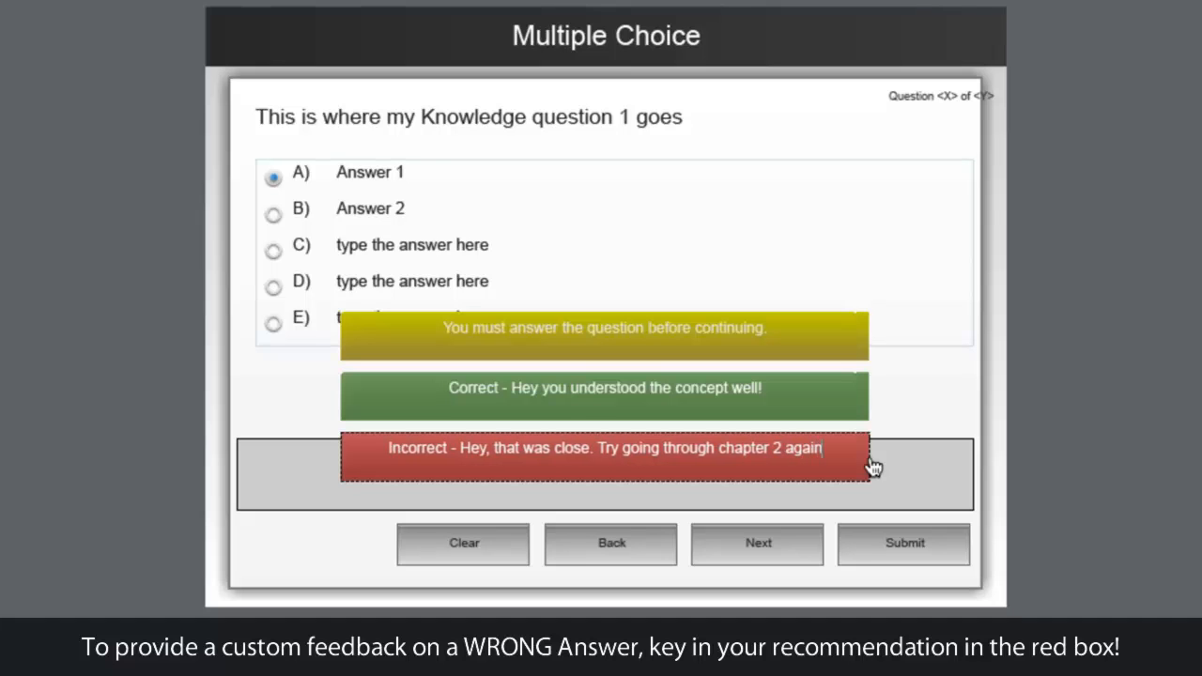
pyautogui.write('!')
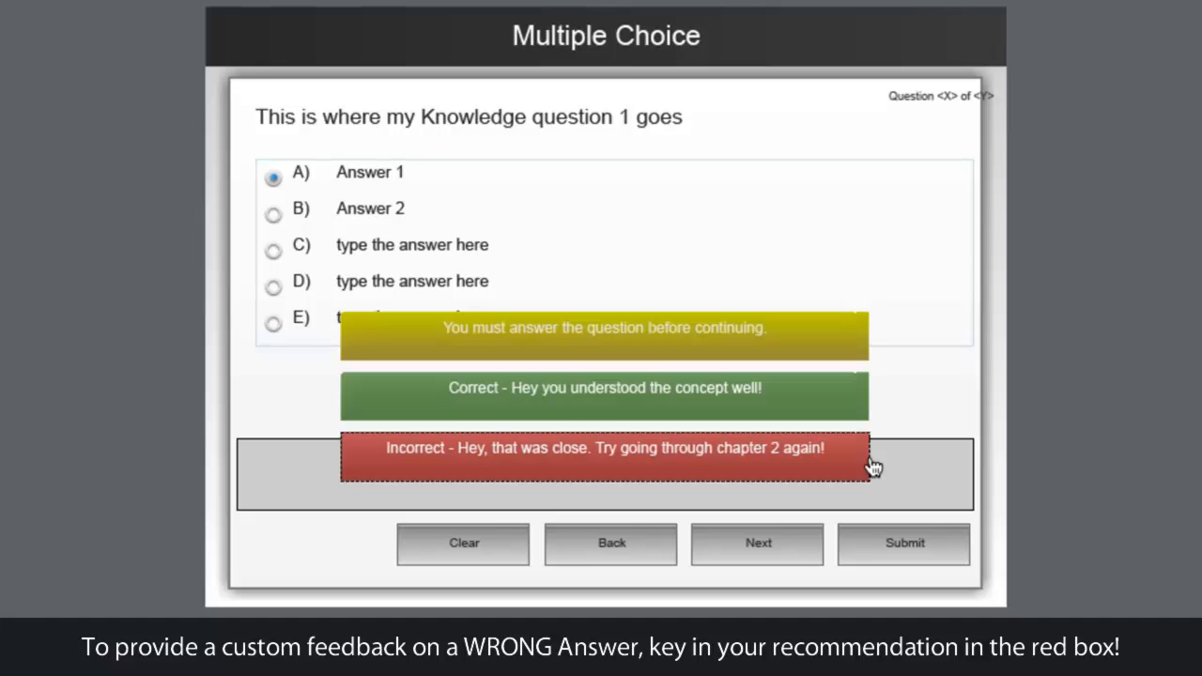
pyautogui.click(893, 434)
# - Move the red Incorrect caption back up so that it covers the green Correct caption
pyautogui.moveTo(689, 446); pyautogui.dragTo(689, 444)
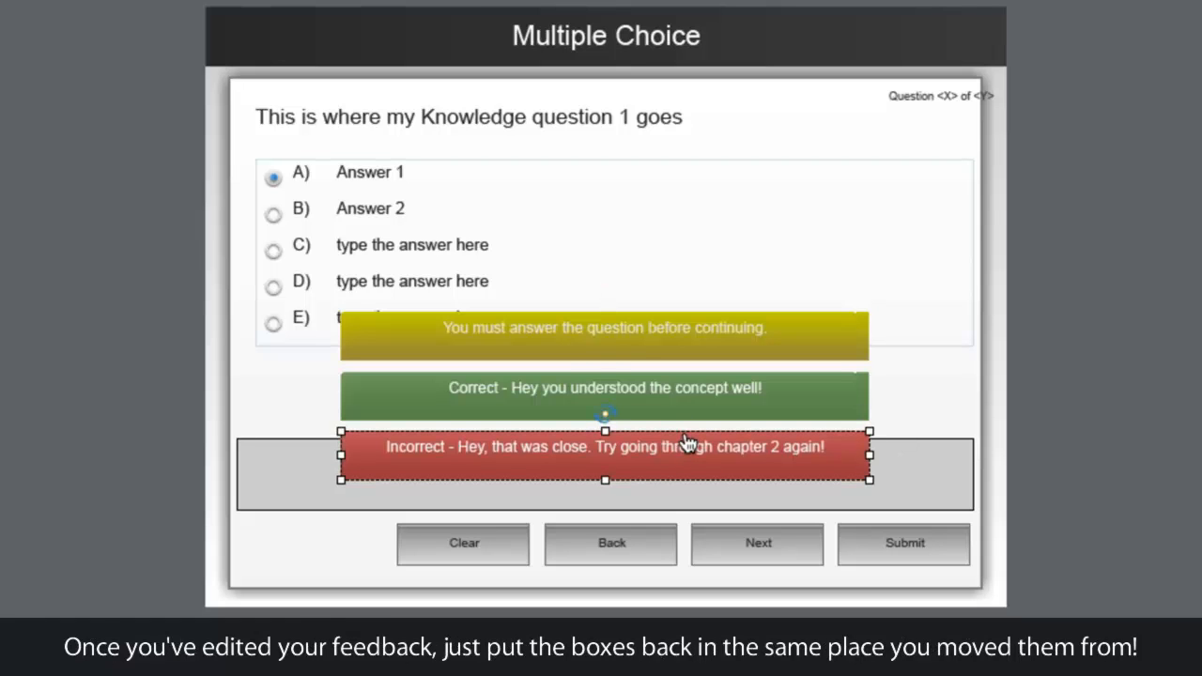
pyautogui.press('Up')
pyautogui.press('Up')
pyautogui.press('Up')
pyautogui.press('Up')
pyautogui.press('Up')
pyautogui.press('Up')
pyautogui.press('Up')
pyautogui.press('Up')
pyautogui.press('Up')
pyautogui.press('Up')
pyautogui.press('Up')
pyautogui.press('Up')
pyautogui.press('Up')
pyautogui.press('Up')
pyautogui.press('Up')
pyautogui.press('Up')
pyautogui.press('Up')
pyautogui.press('Up')
pyautogui.press('Up')
pyautogui.press('Up')
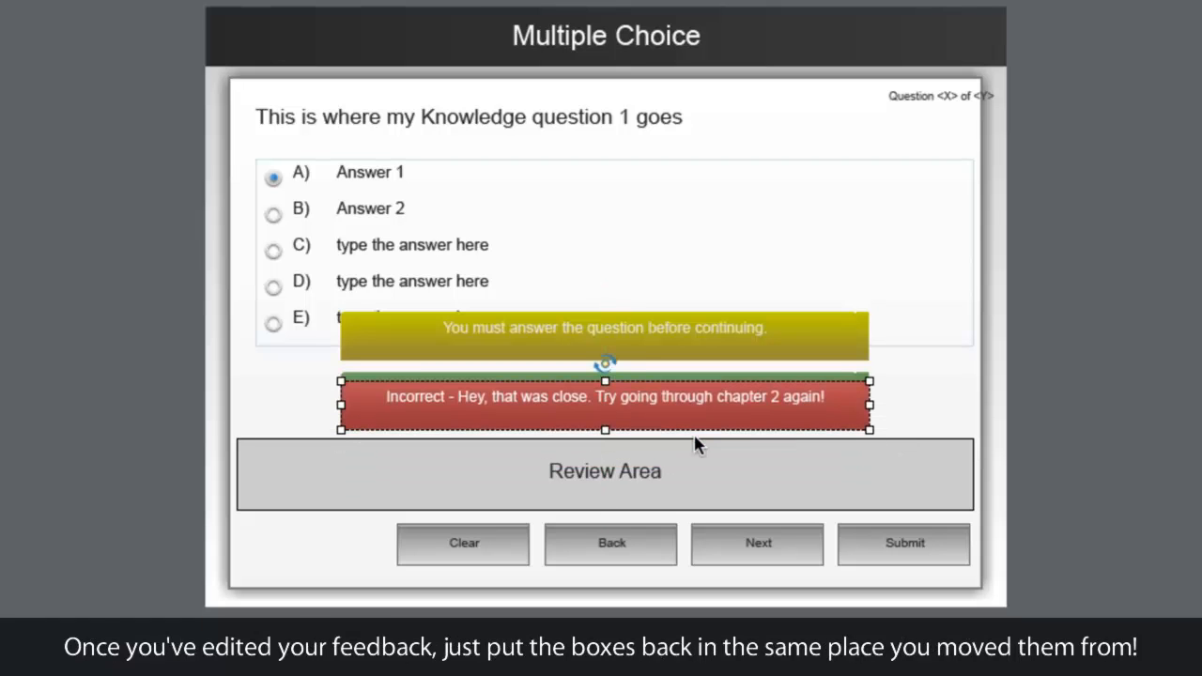
pyautogui.press('Up')
pyautogui.press('Up')
pyautogui.press('Up')
pyautogui.press('Up')
pyautogui.press('Up')
pyautogui.press('Up')
pyautogui.press('Up')
pyautogui.press('Up')
pyautogui.press('Up')
pyautogui.press('Up')
pyautogui.press('Up')
pyautogui.press('Up')
pyautogui.press('Up')
pyautogui.press('Up')
# - Move the yellow incomplete-answer caption back down over the red and green feedback captions, and deselect it
pyautogui.click(690, 319)
pyautogui.press('Down')
pyautogui.press('Down')
pyautogui.press('Down')
pyautogui.press('Down')
pyautogui.press('Down')
pyautogui.press('Down')
pyautogui.press('Down')
pyautogui.press('Down')
pyautogui.press('Down')
pyautogui.press('Down')
pyautogui.press('Down')
pyautogui.press('Down')
pyautogui.press('Down')
pyautogui.press('Down')
pyautogui.press('Down')
pyautogui.press('Down')
pyautogui.press('Down')
pyautogui.press('Down')
pyautogui.press('Down')
pyautogui.press('Down')
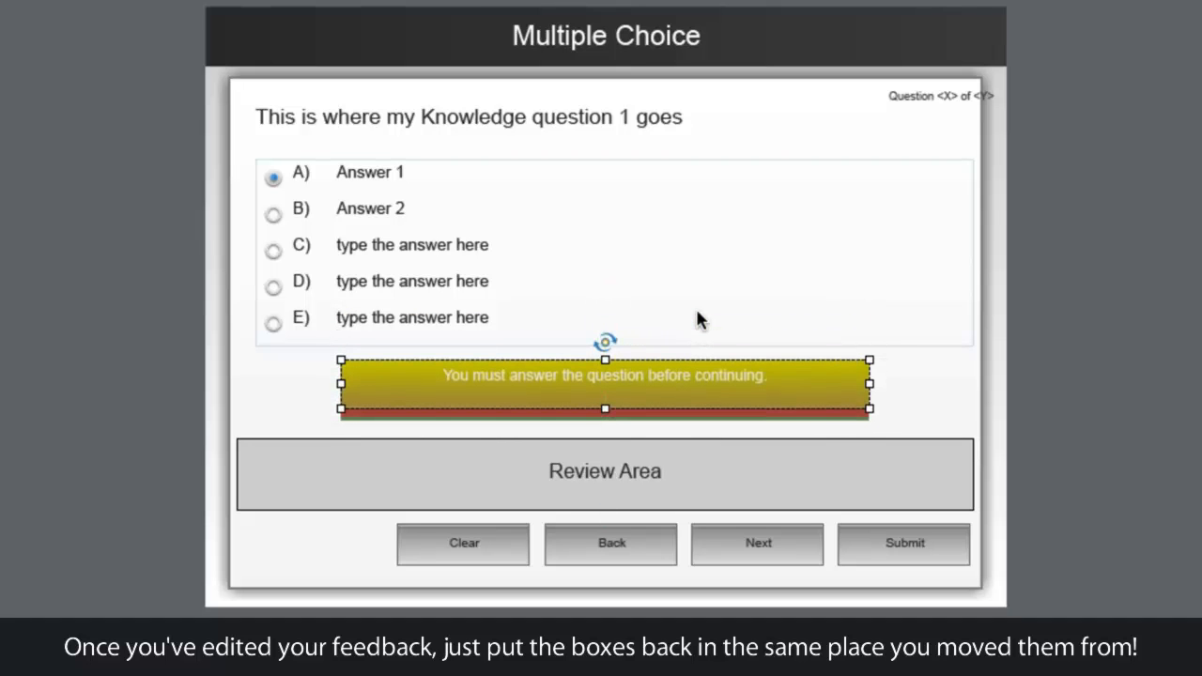
pyautogui.press('Up')
pyautogui.press('Up')
pyautogui.press('Up')
pyautogui.press('Up')
pyautogui.press('Up')
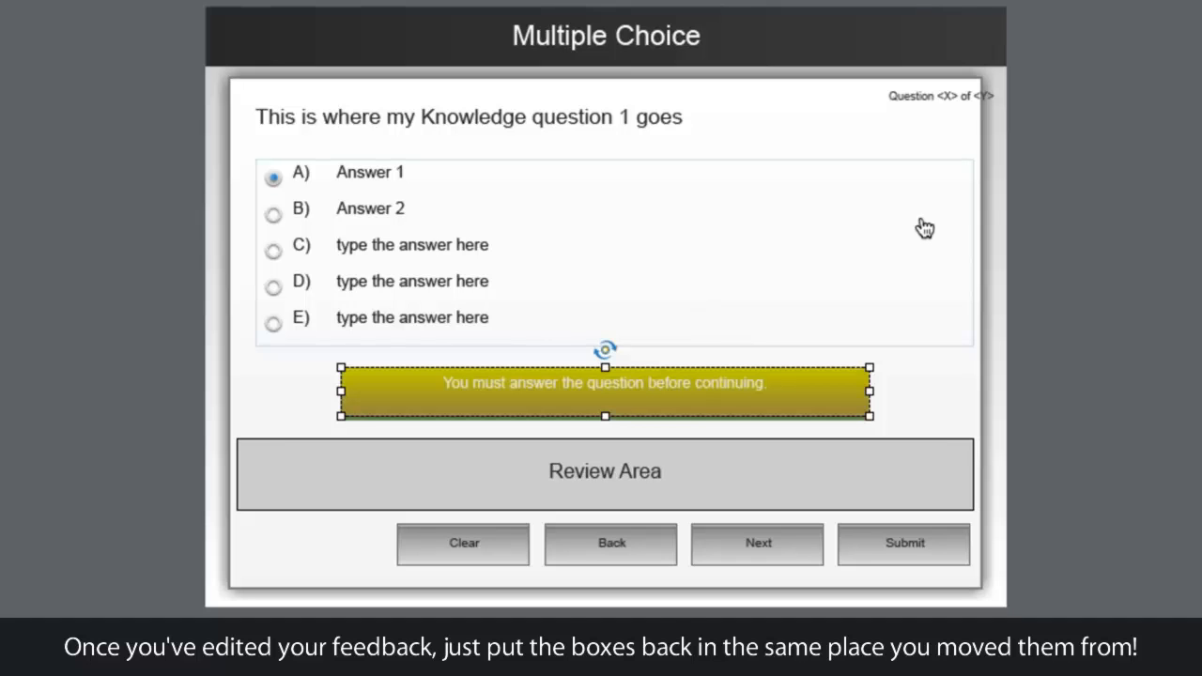
pyautogui.click(1117, 320)
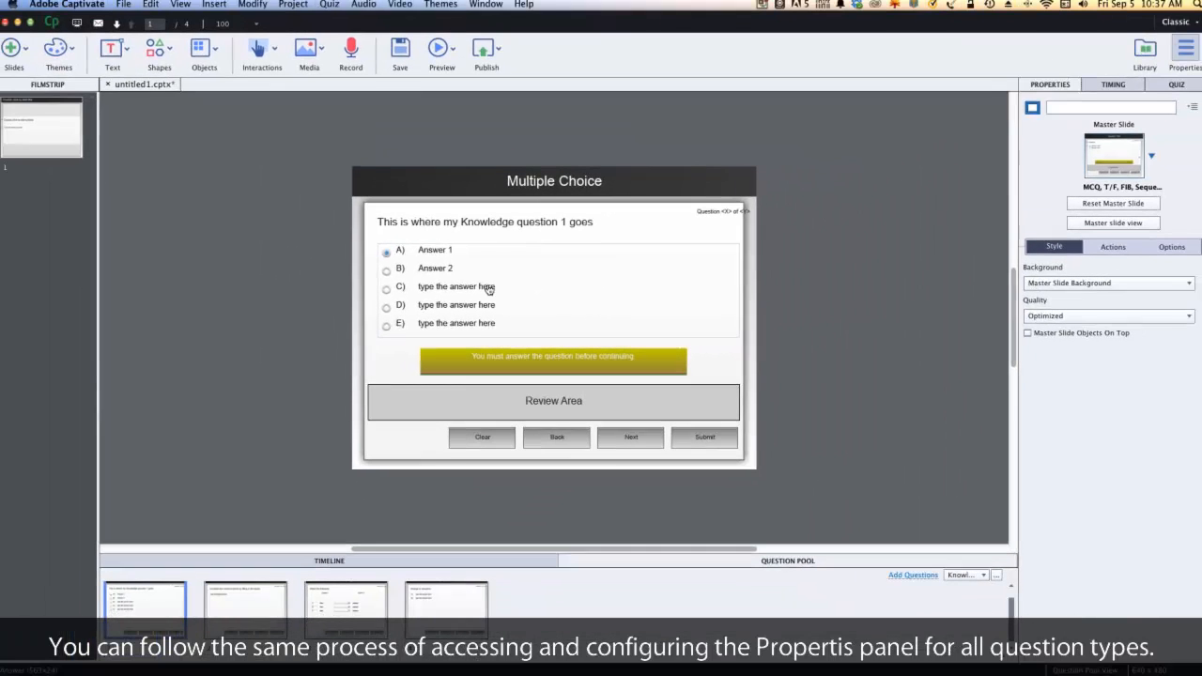
# - Set the number of attempts for the Fill-In-The-Blank question to 1 in its quiz properties
pyautogui.click(249, 605)
pyautogui.click(512, 226)
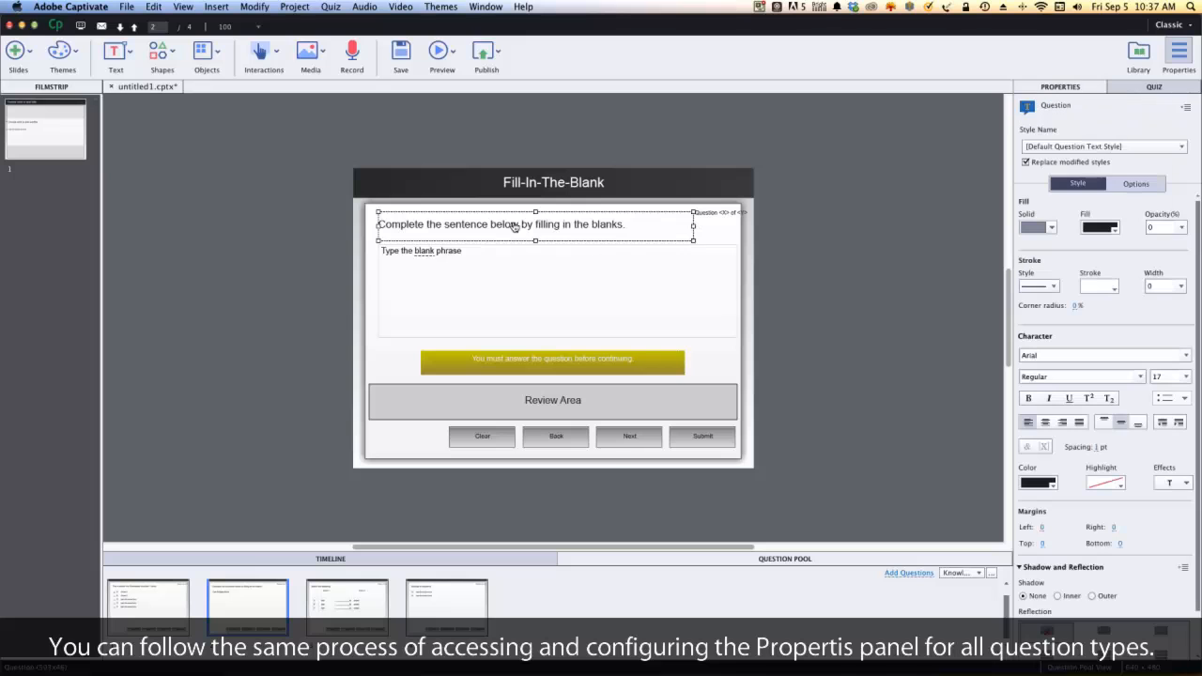
pyautogui.click(1148, 87)
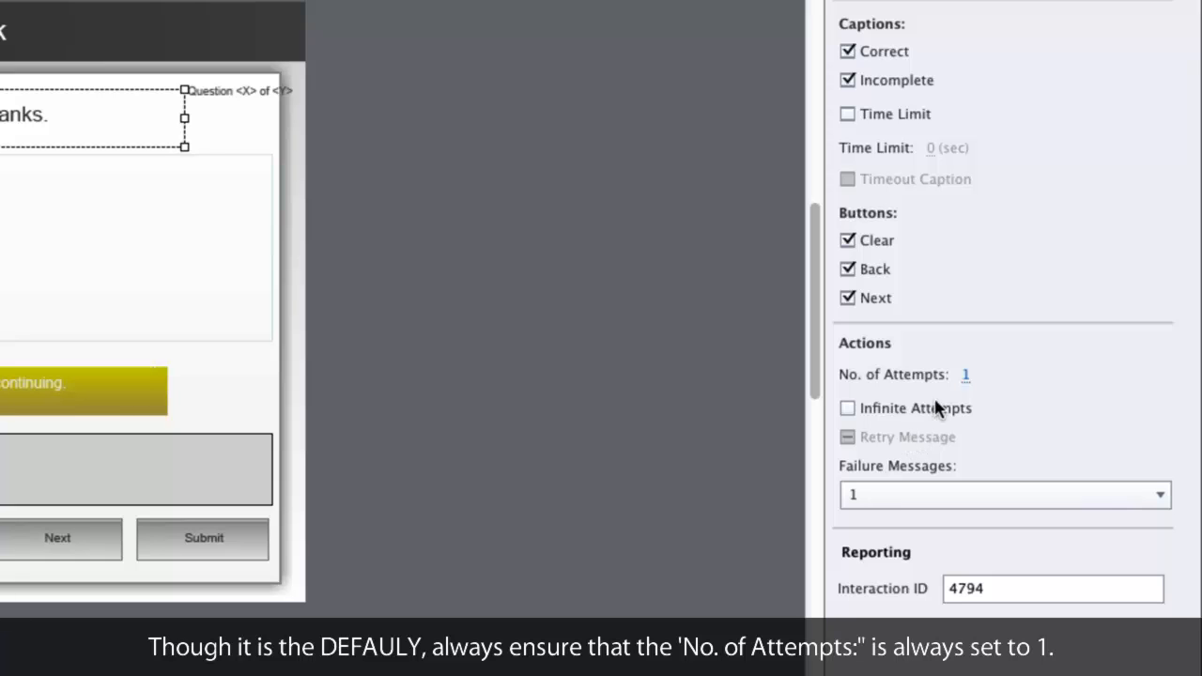
pyautogui.click(962, 373)
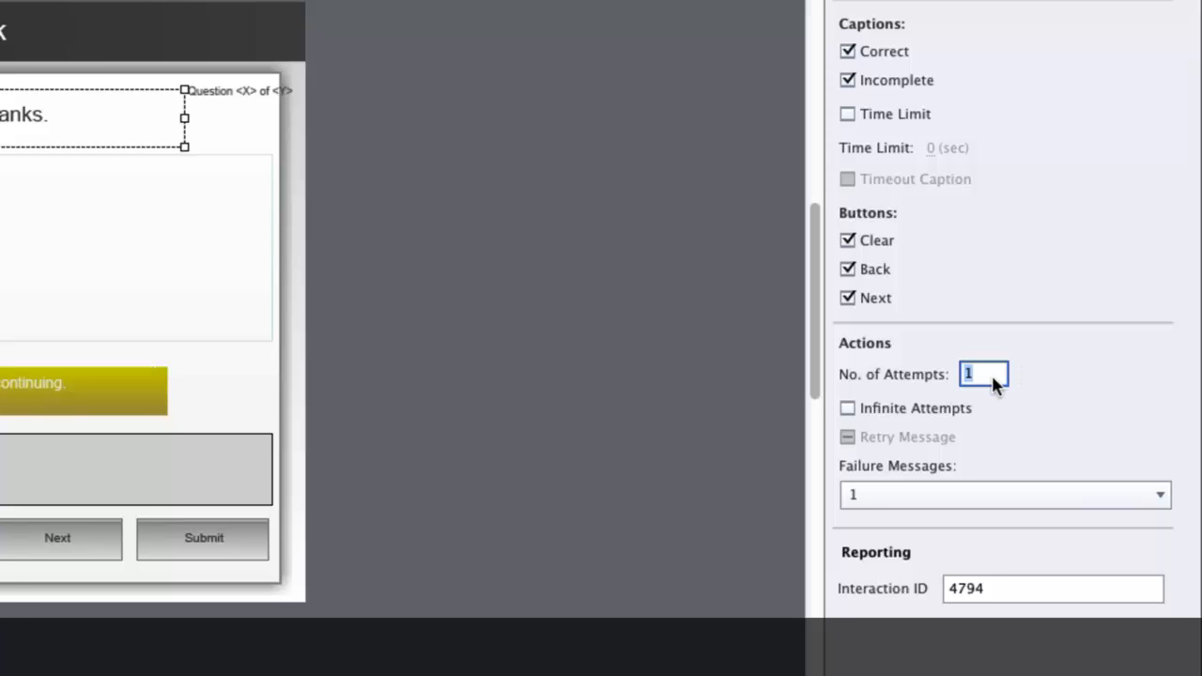
pyautogui.write('2')
pyautogui.press('BackSpace')
pyautogui.write('1')
pyautogui.press('Return')
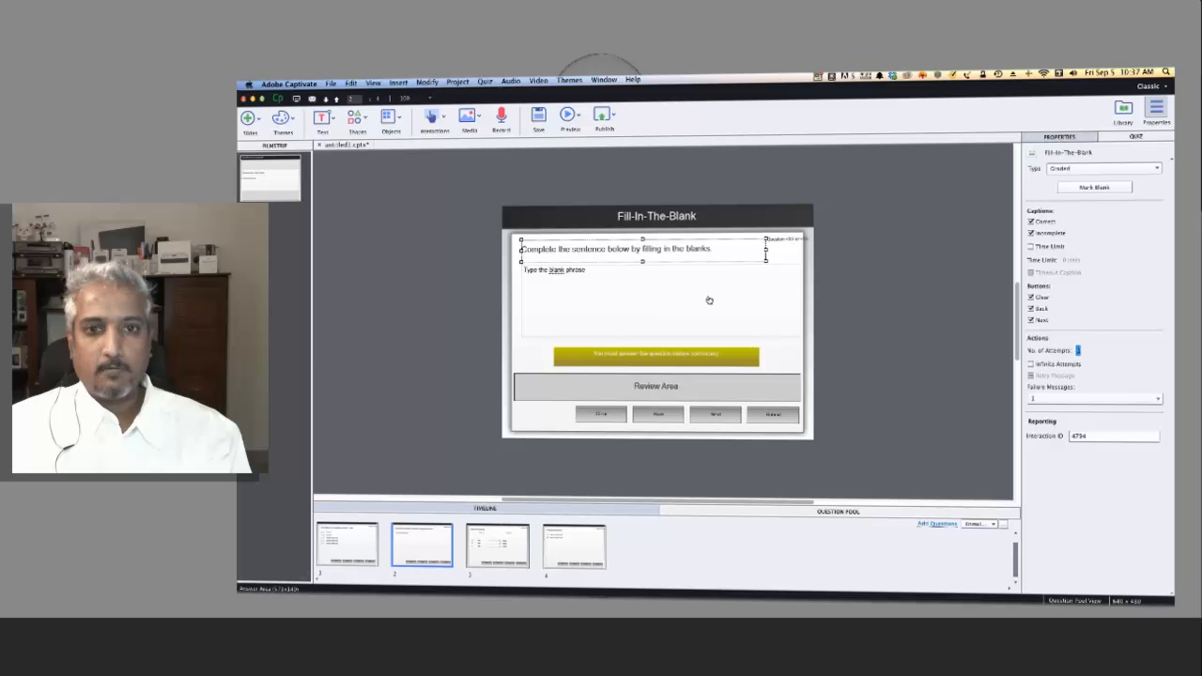
# - Look through the four question slides of the Knowledge pool
pyautogui.click(494, 531)
pyautogui.click(585, 545)
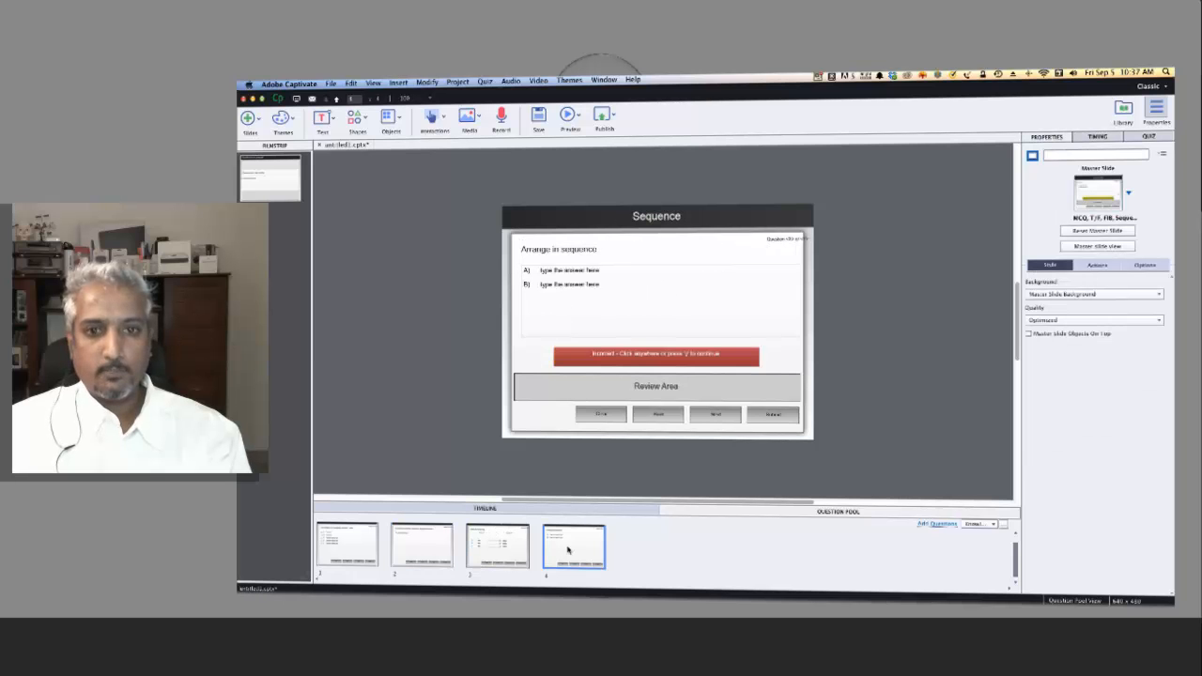
pyautogui.click(372, 554)
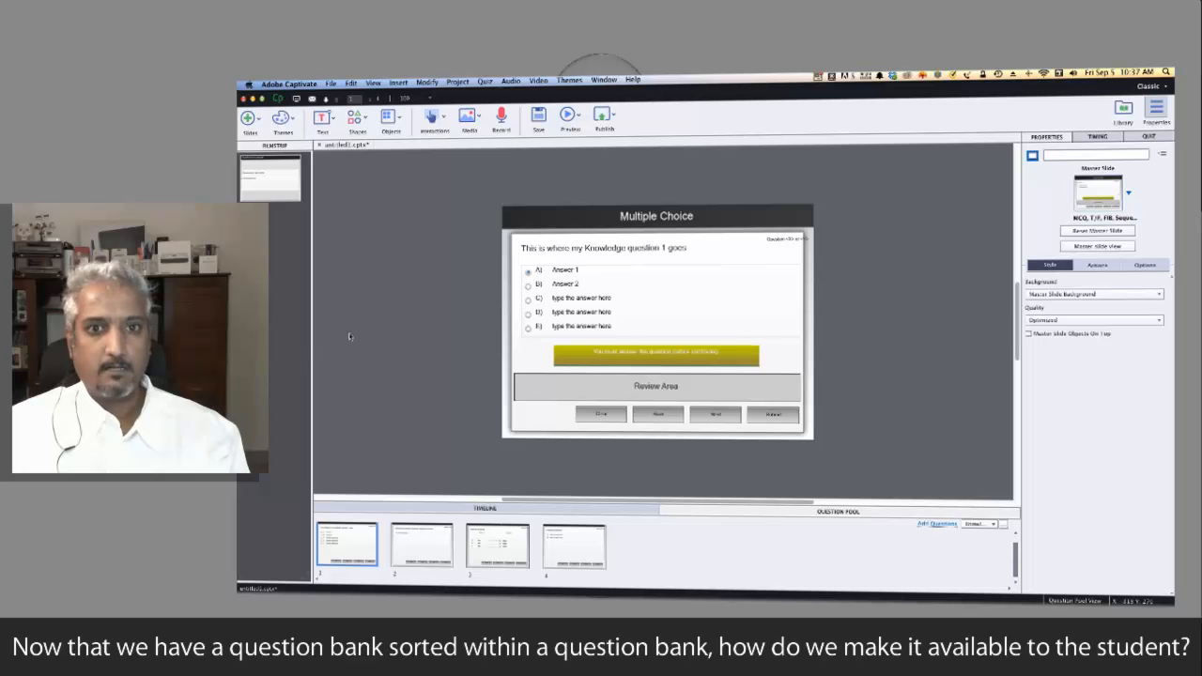
pyautogui.click(405, 562)
pyautogui.click(498, 545)
pyautogui.click(602, 545)
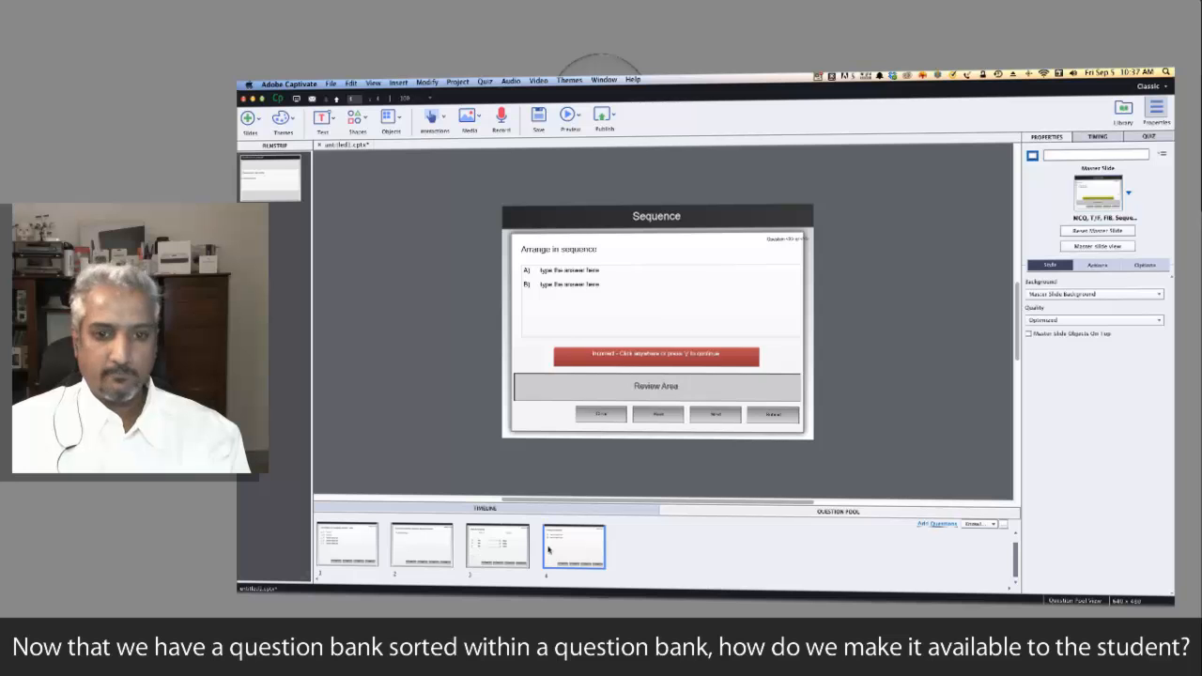
pyautogui.click(488, 546)
pyautogui.click(416, 547)
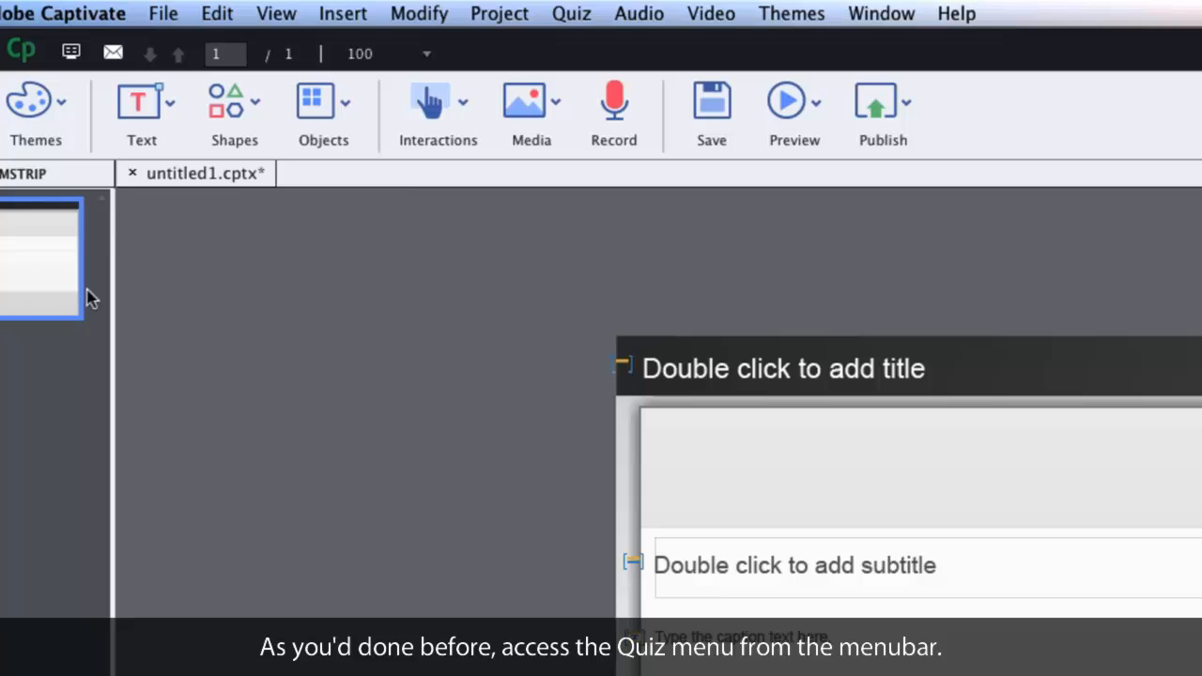
# - Insert a random question slide linked to the Knowledge pool after the title slide
pyautogui.click(564, 12)
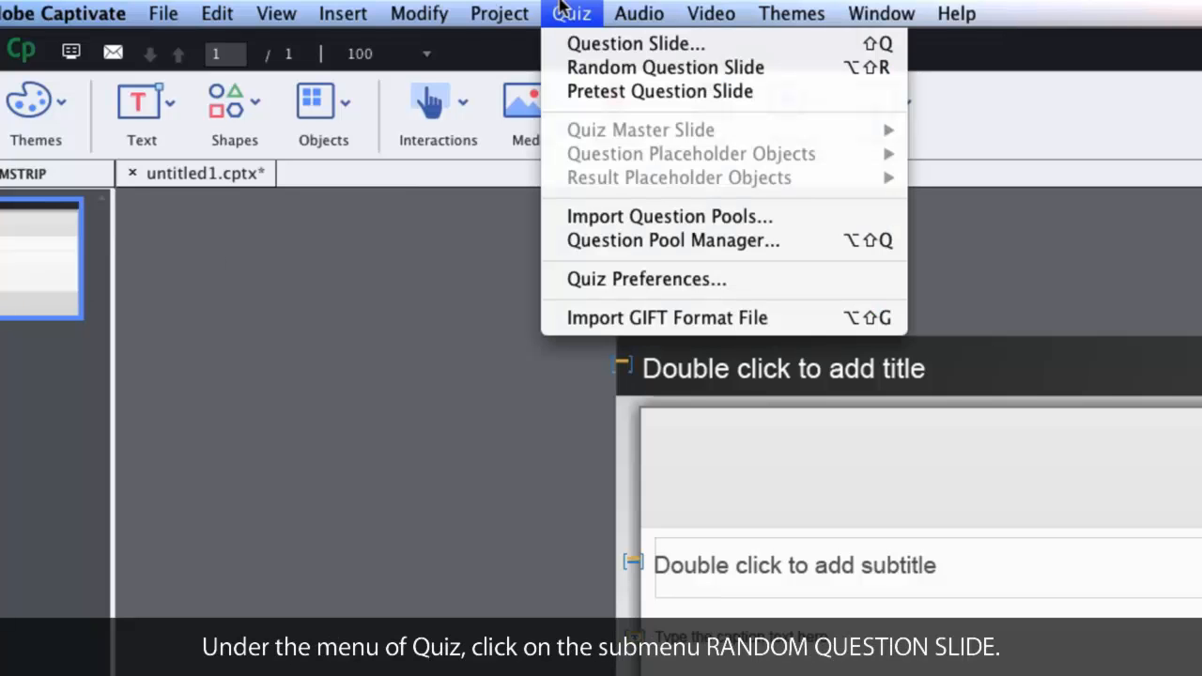
pyautogui.click(613, 68)
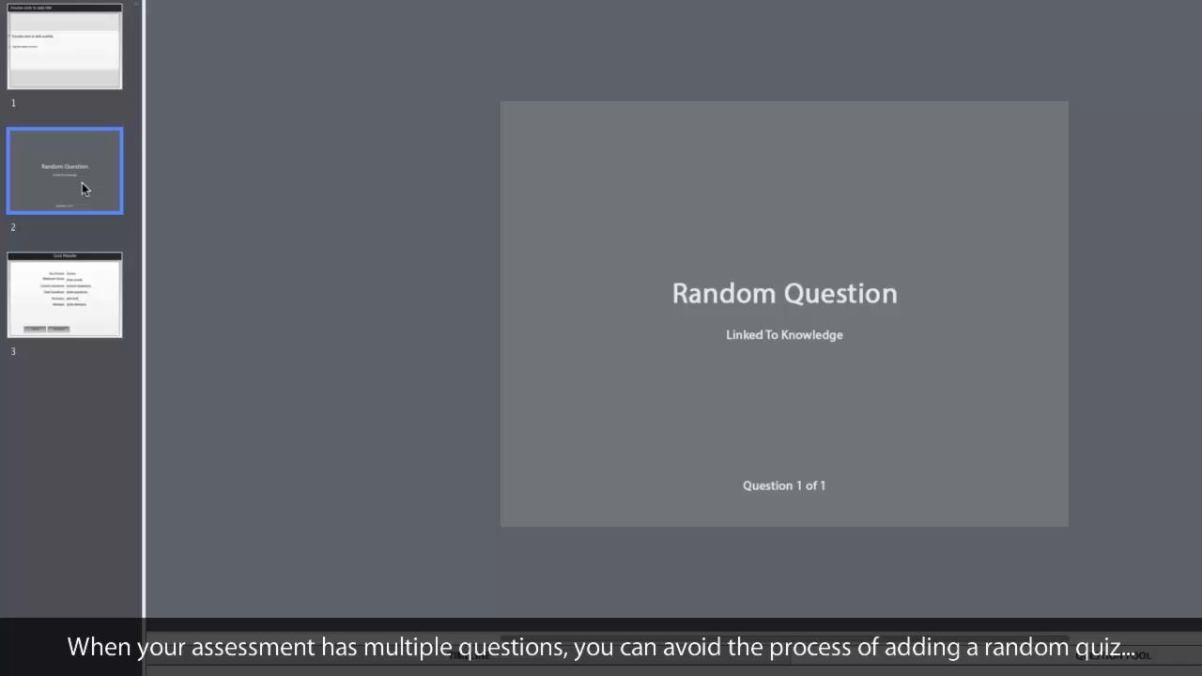
# - Paste five copies of the random question slide after the original to make six random question slides
pyautogui.press('super+v')
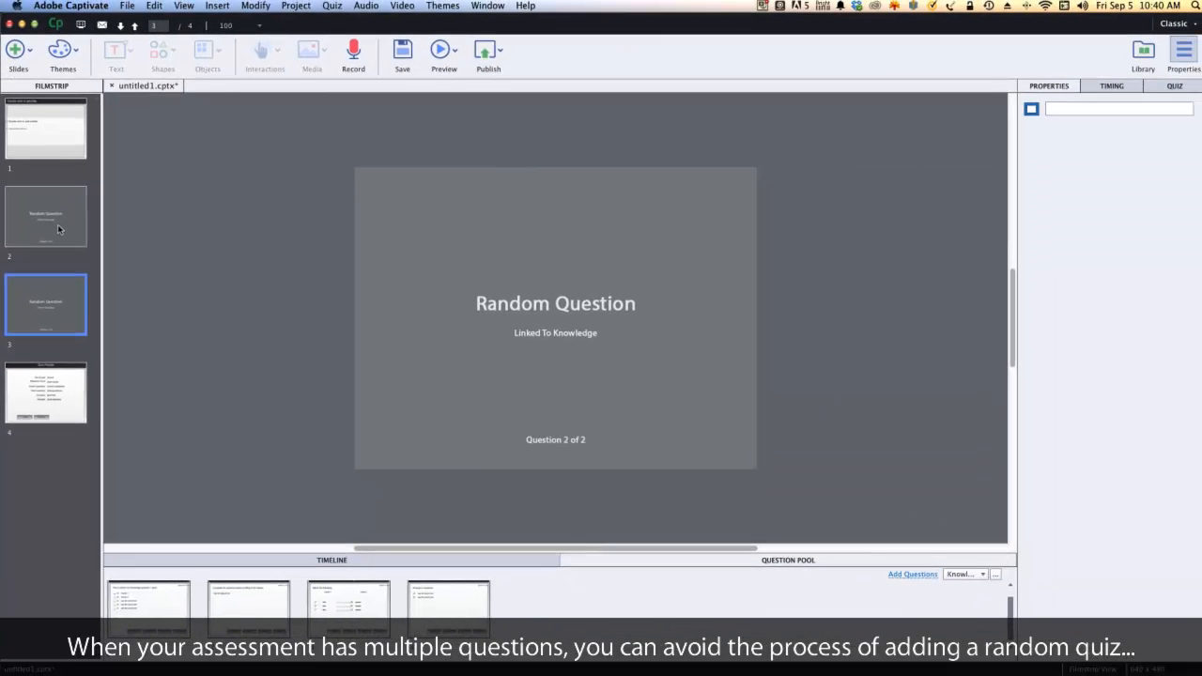
pyautogui.press('super+v')
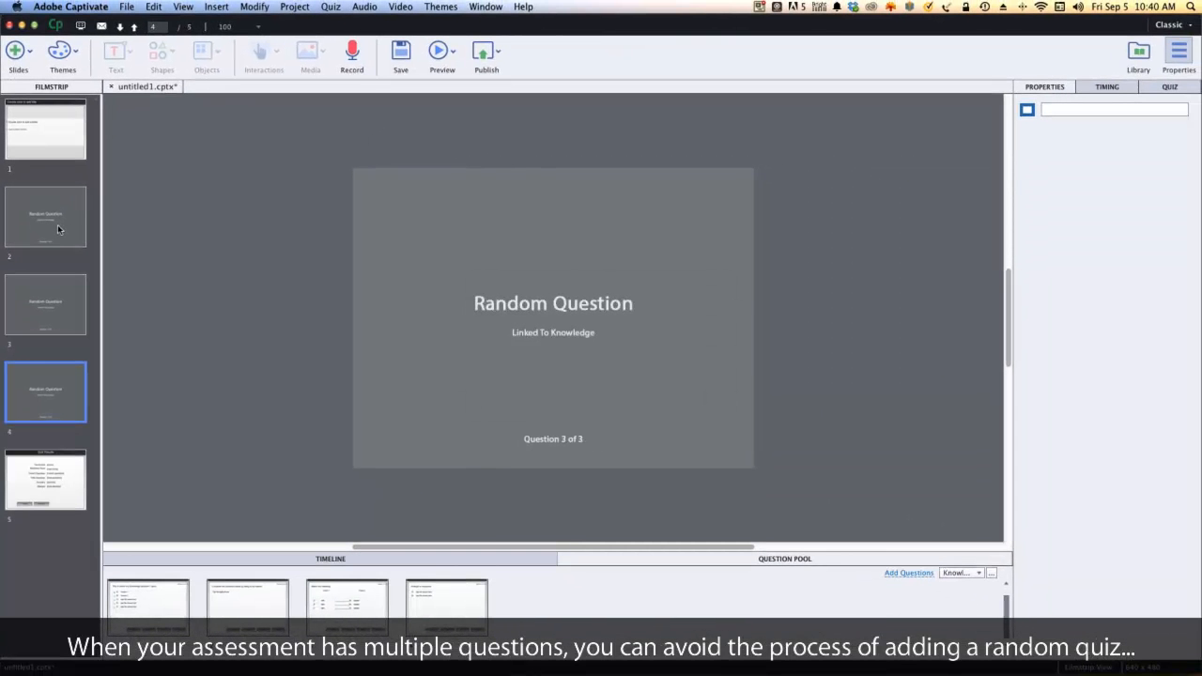
pyautogui.press('super+v')
pyautogui.press('super+v')
pyautogui.press('super+v')
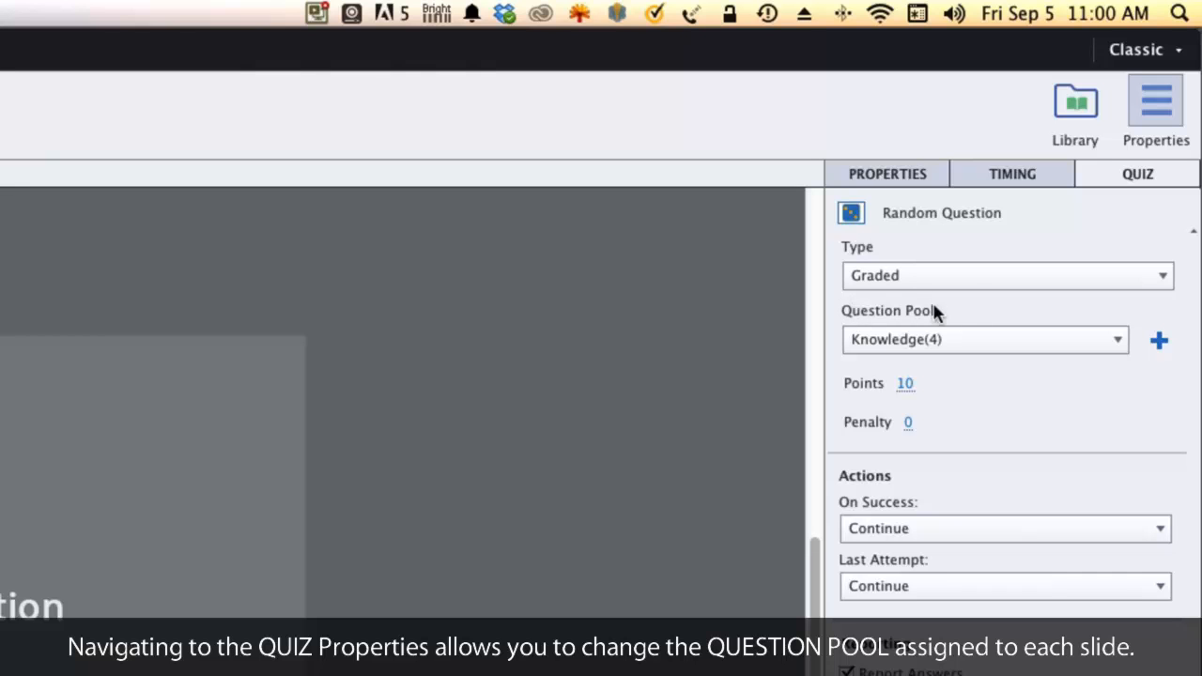
# - Link the first random question slide to the Understanding pool
pyautogui.click(1085, 338)
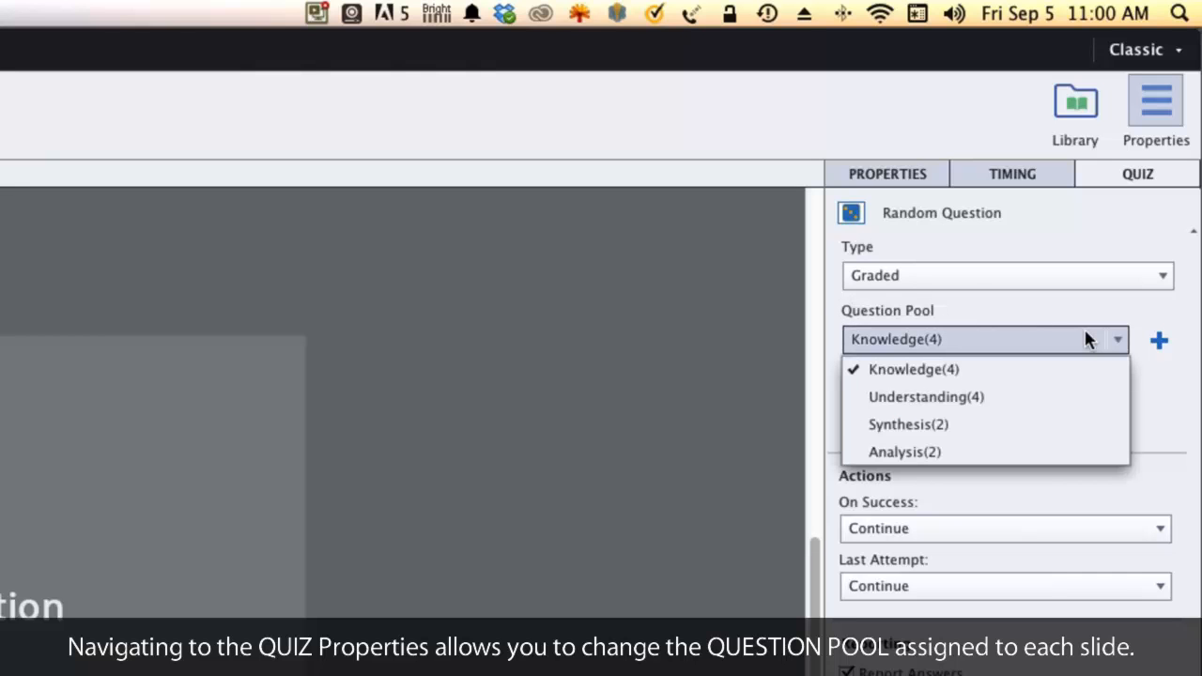
pyautogui.click(1063, 394)
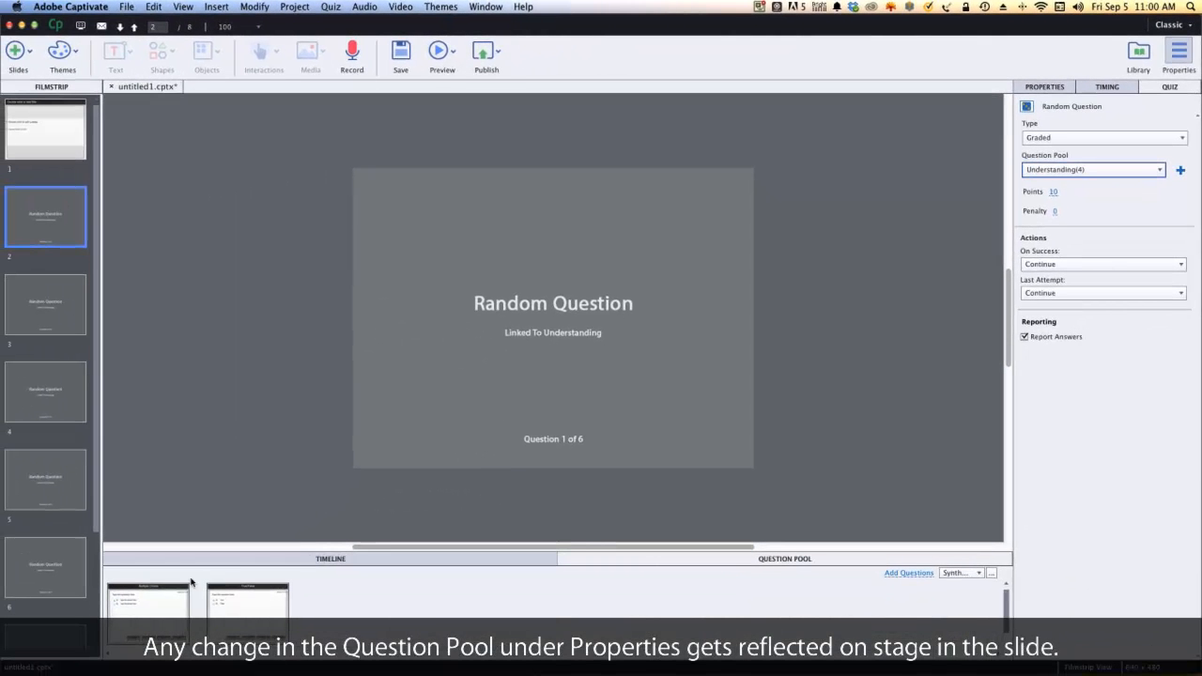
# - Look through the two question slides of the Synthesis pool and return to the random question on slide 2
pyautogui.click(166, 599)
pyautogui.click(248, 603)
pyautogui.click(159, 606)
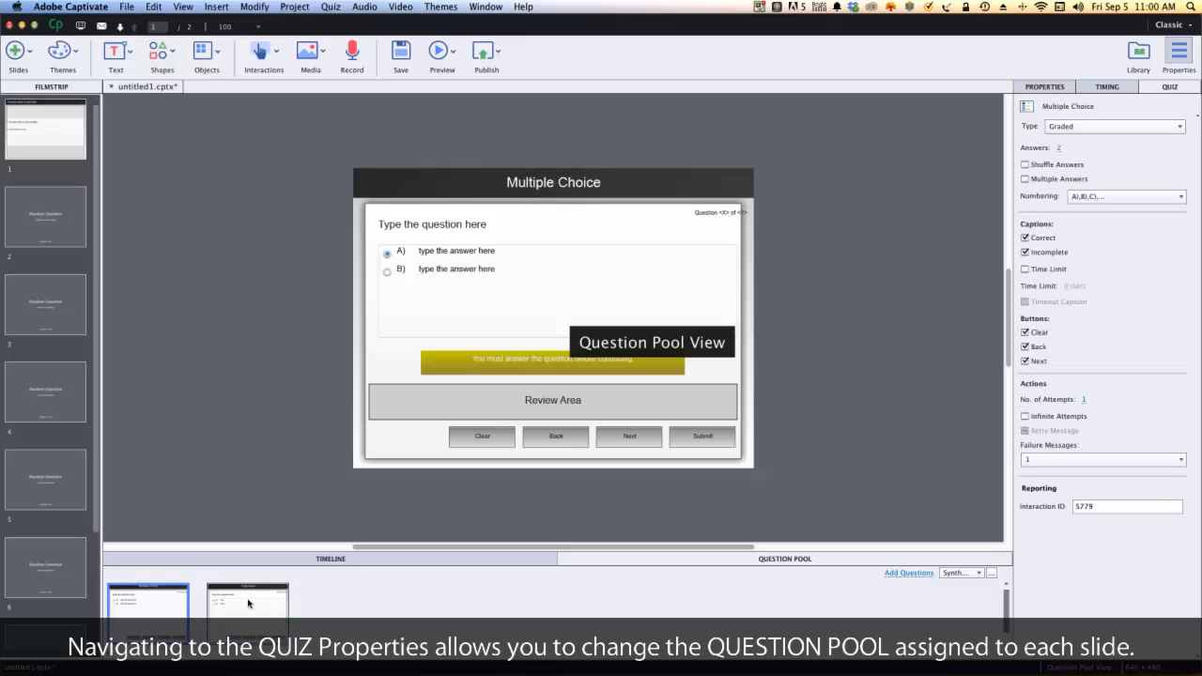
pyautogui.click(248, 604)
pyautogui.click(162, 605)
pyautogui.click(45, 235)
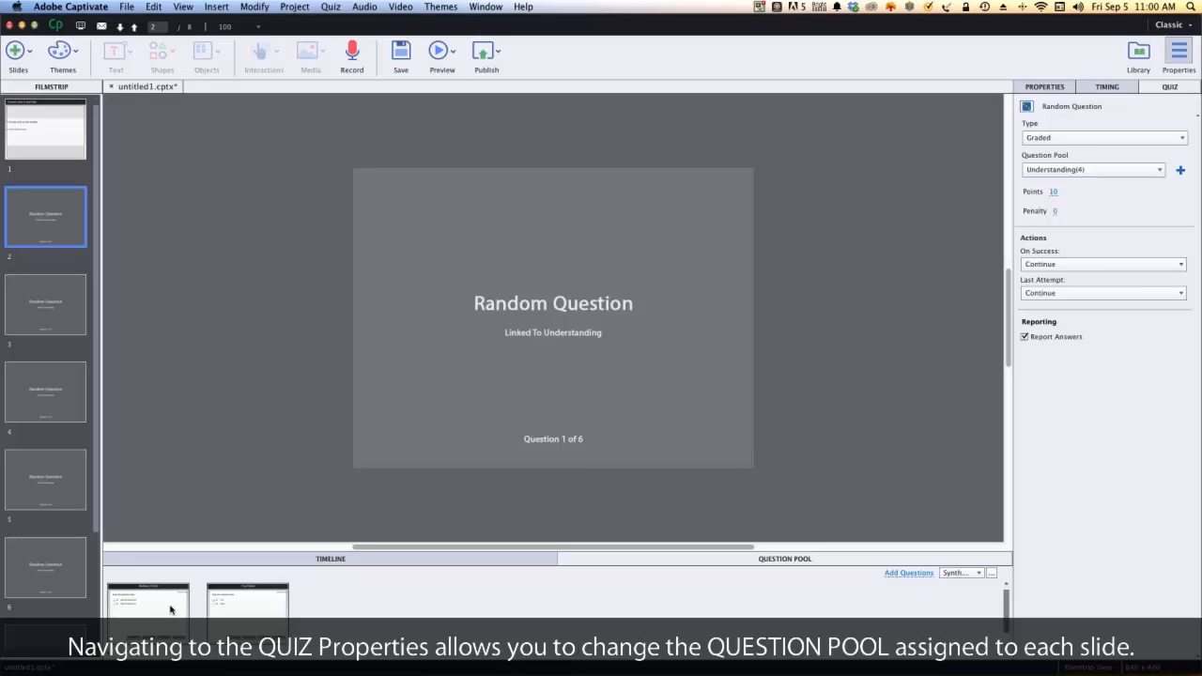
# - Check slide 3's link to the Knowledge pool and view that pool's Fill-In-The-Blank question
pyautogui.click(59, 305)
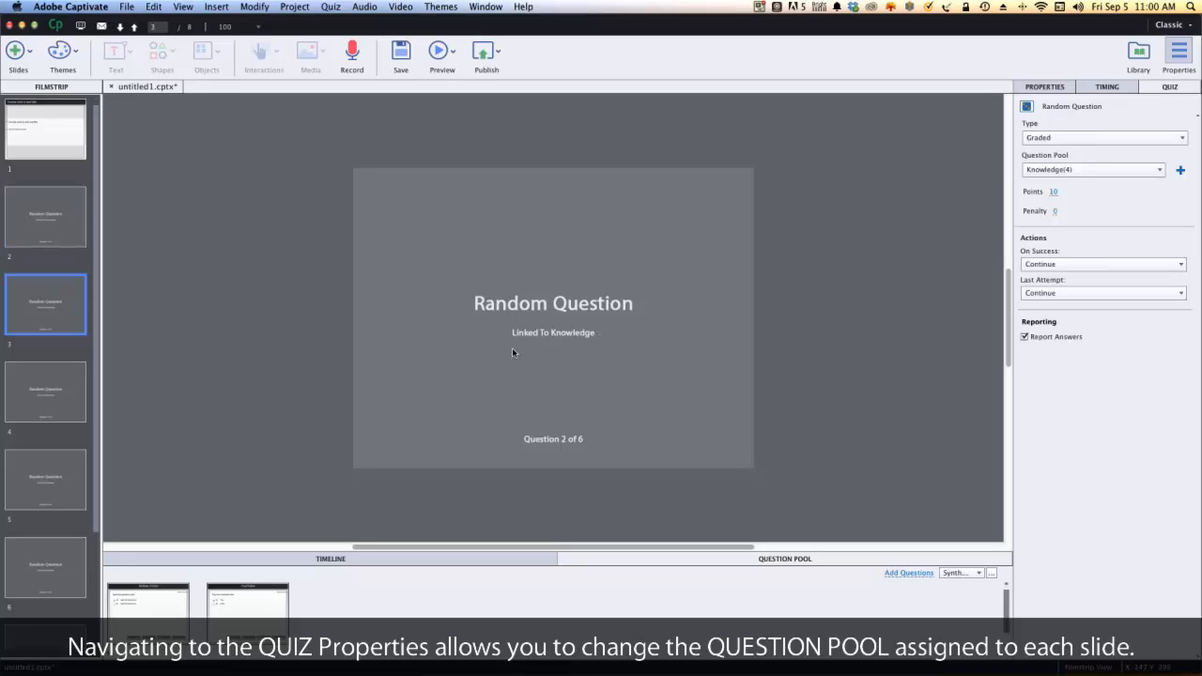
pyautogui.click(1123, 169)
pyautogui.click(1117, 186)
pyautogui.click(1119, 169)
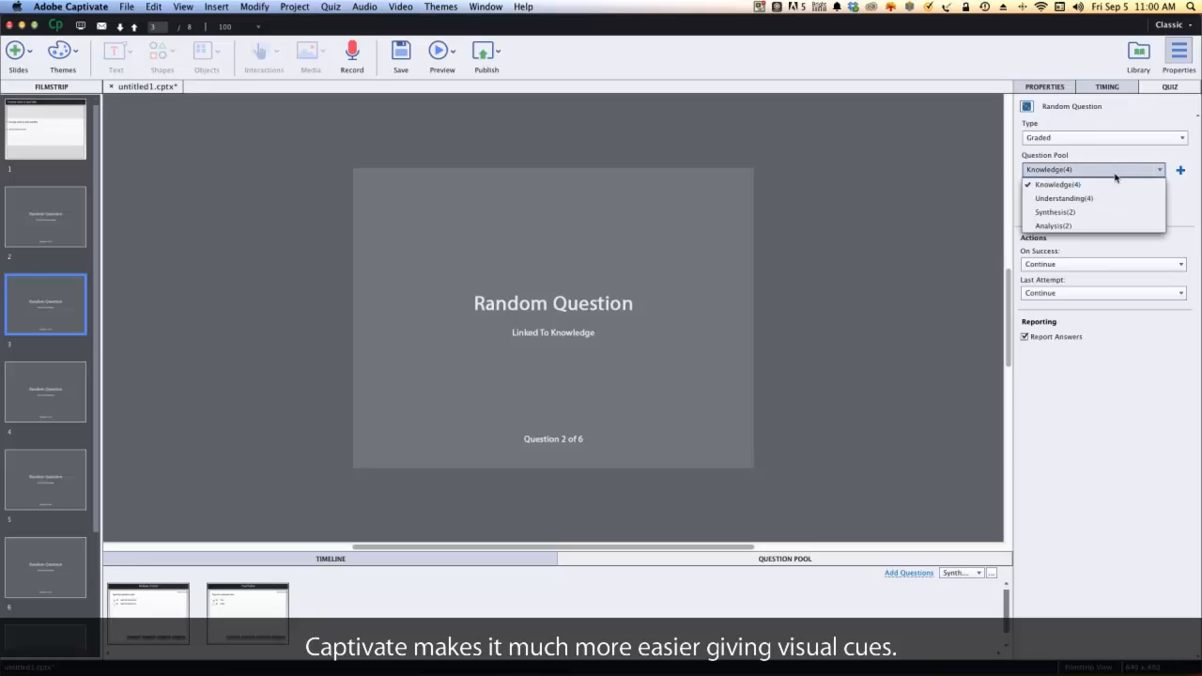
pyautogui.click(1110, 186)
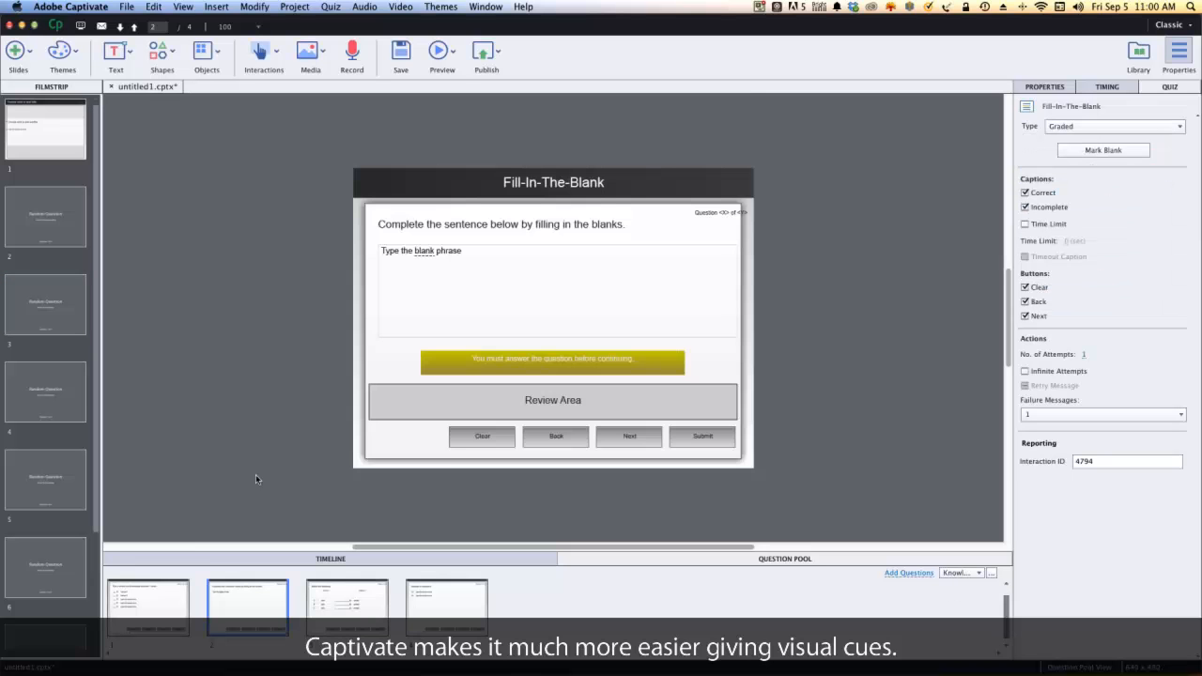
pyautogui.click(38, 323)
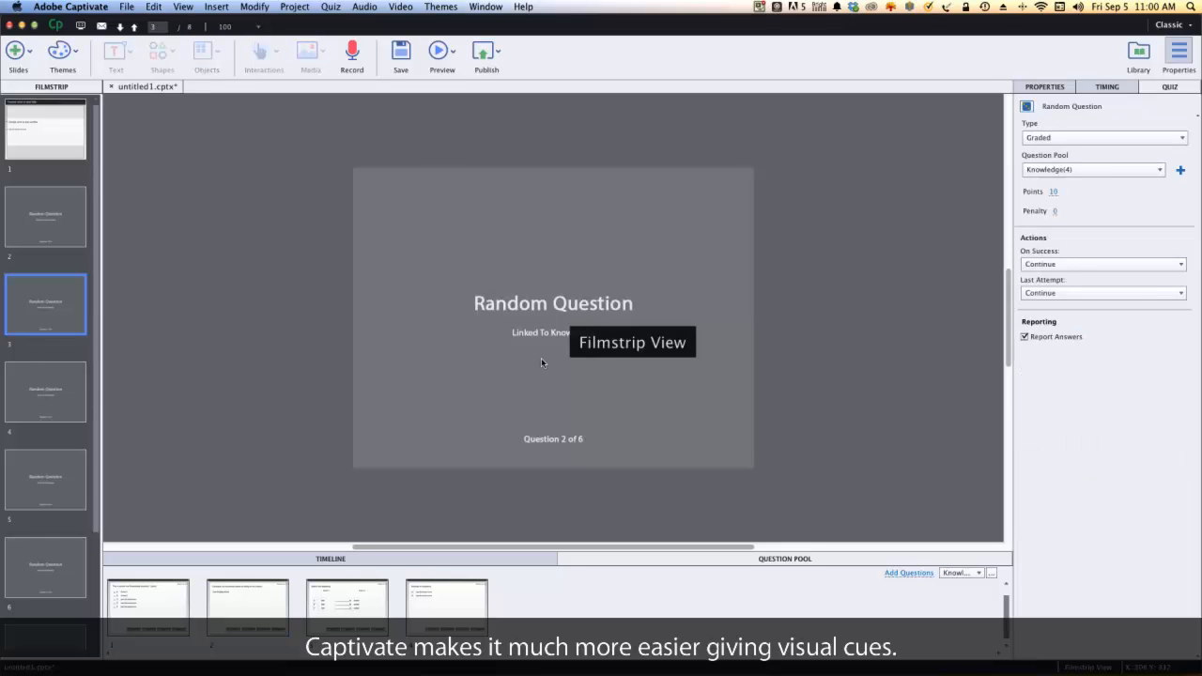
# - Link the random question on slide 4 to the Synthesis pool and the one on slide 5 to the Analysis pool
pyautogui.click(29, 391)
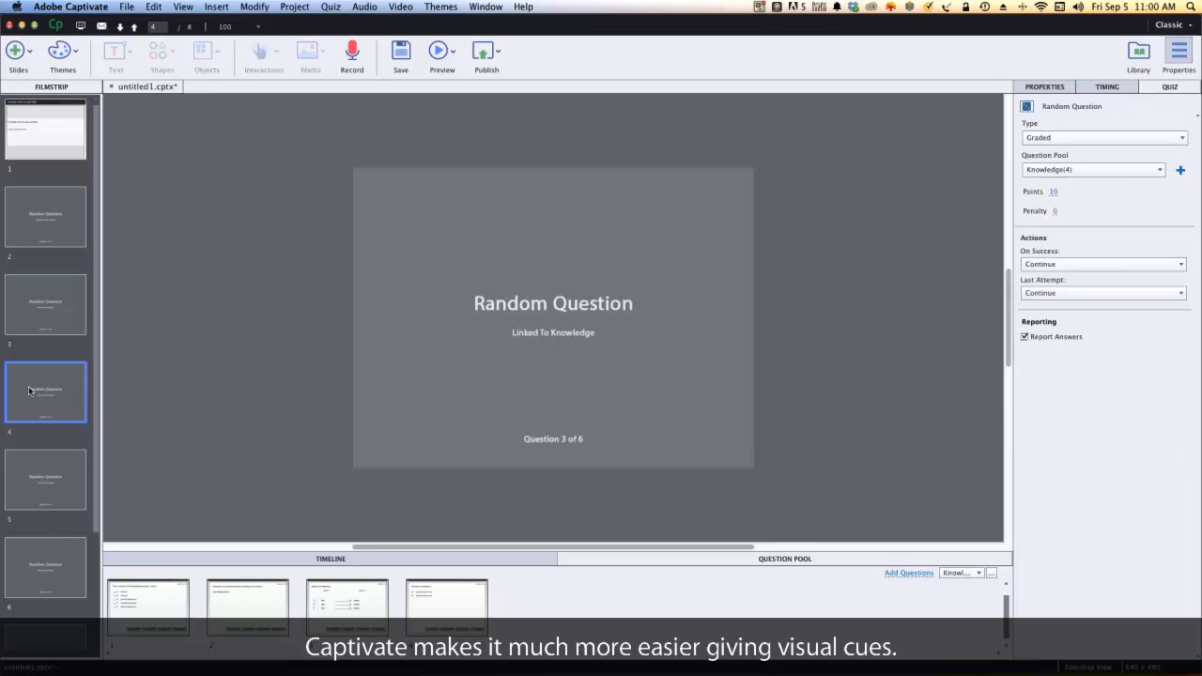
pyautogui.click(1101, 170)
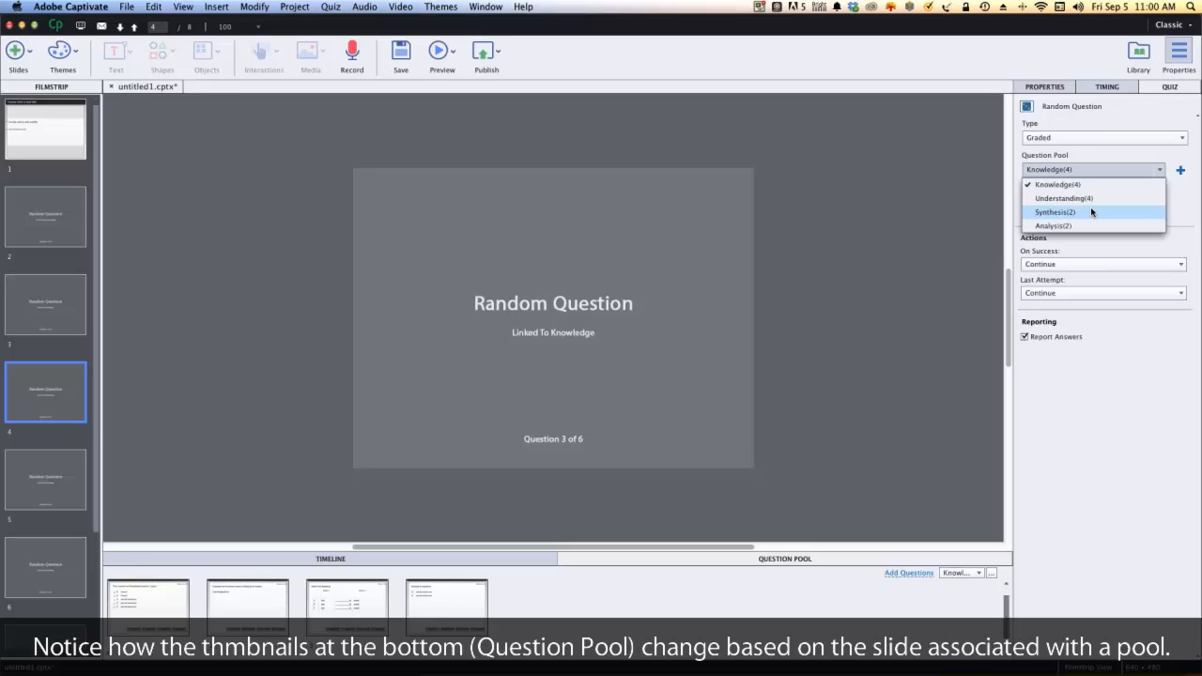
pyautogui.click(1092, 213)
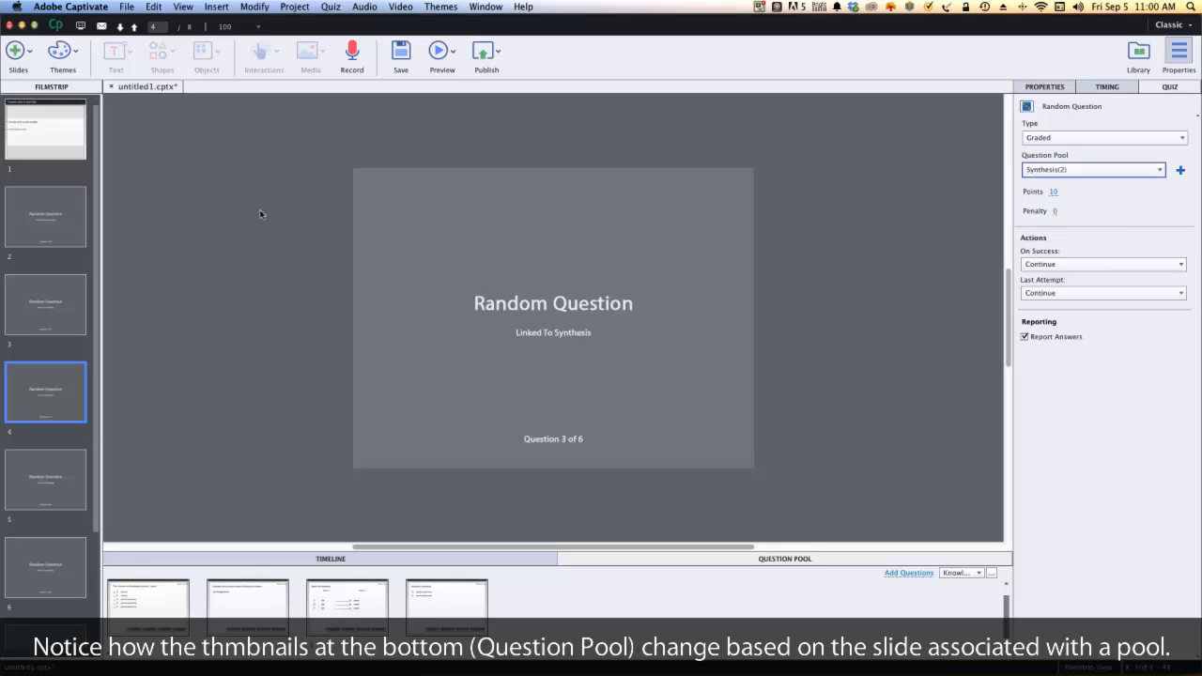
pyautogui.click(20, 451)
pyautogui.click(1103, 170)
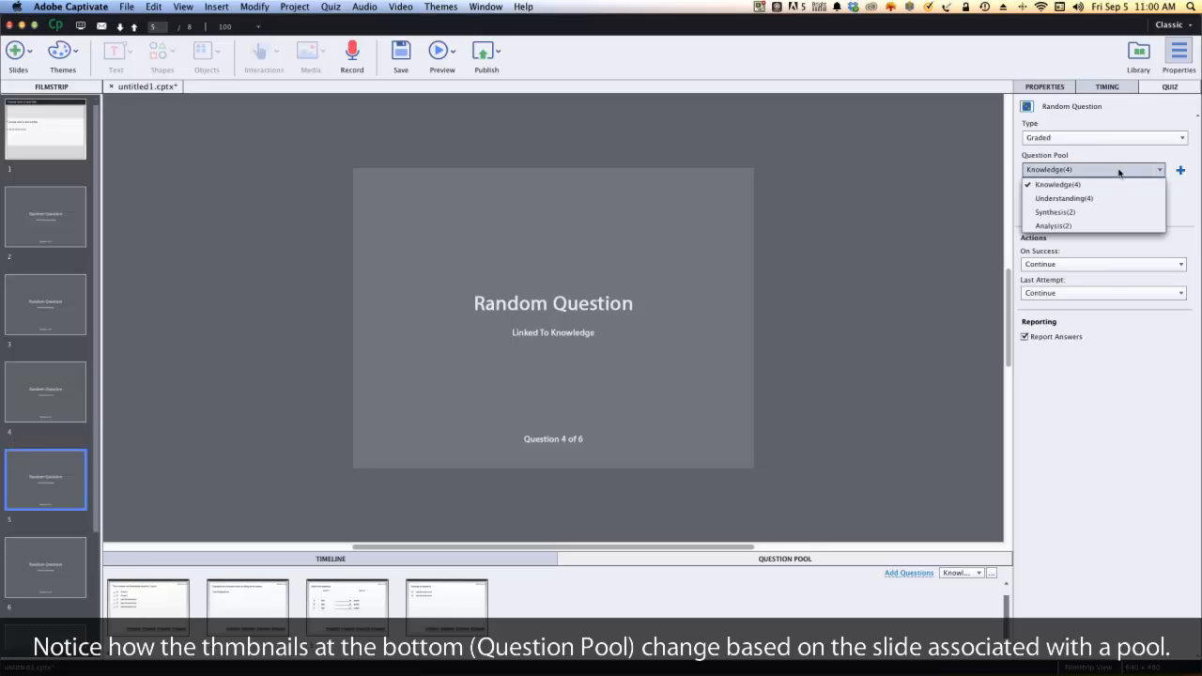
pyautogui.click(1095, 226)
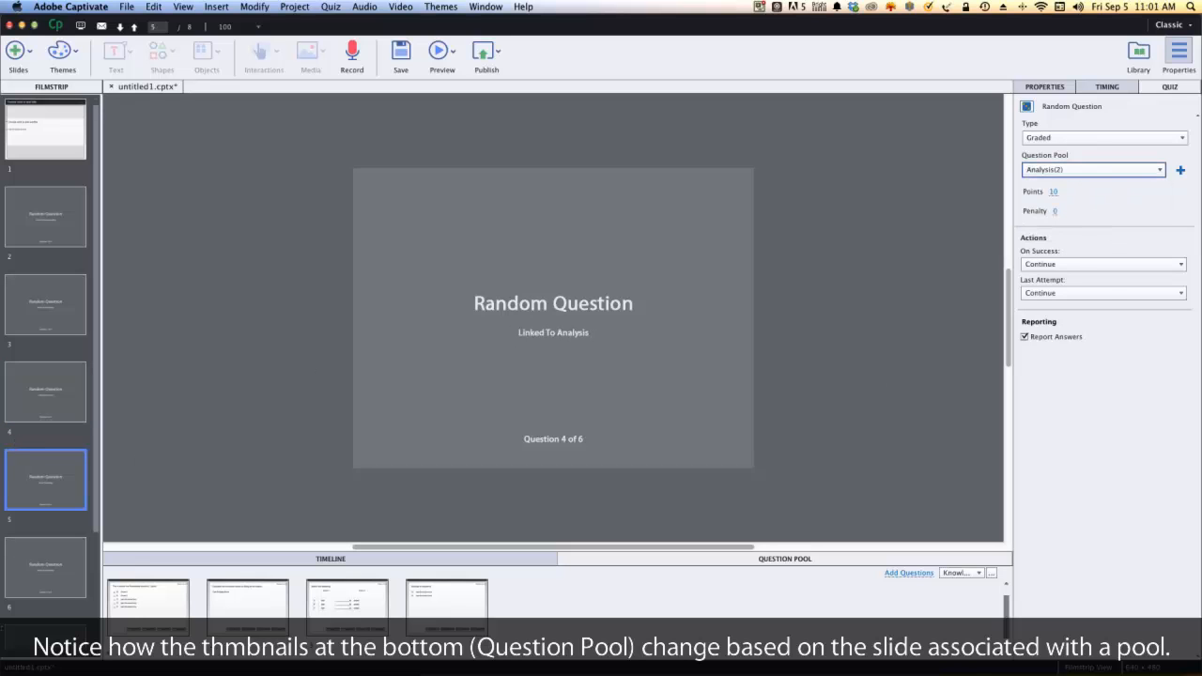
# - Link the random question on slide 6 to the Understanding pool, and switch it to the Synthesis pool
pyautogui.click(30, 581)
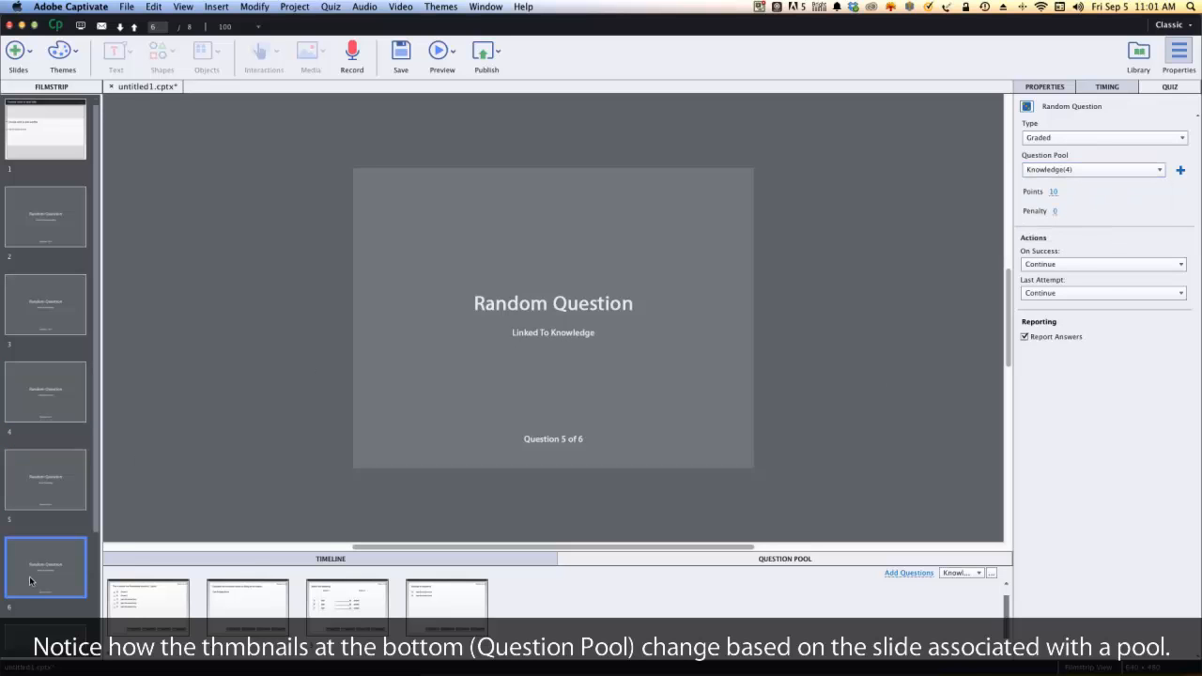
pyautogui.click(1123, 175)
pyautogui.click(1116, 196)
pyautogui.scroll(-3, 15, 528)
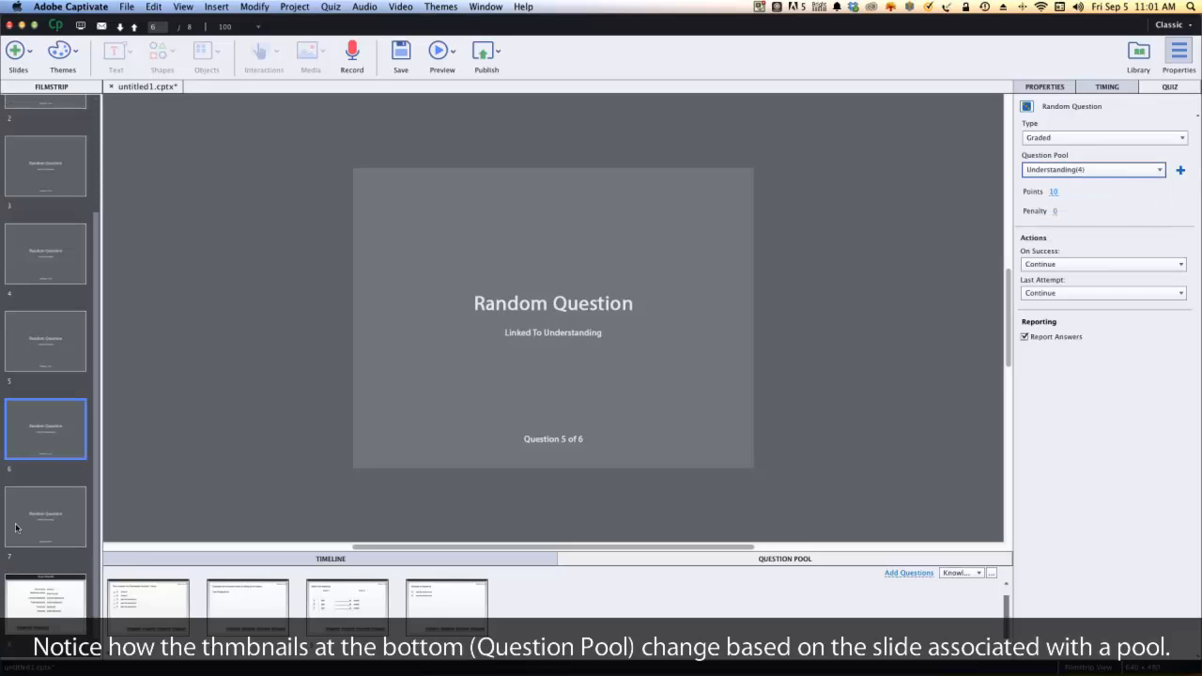
pyautogui.click(1118, 171)
pyautogui.click(1091, 212)
# - Starting from slide 7, examine the question types available for insertion and the pools in the Question Pool Manager
pyautogui.click(50, 502)
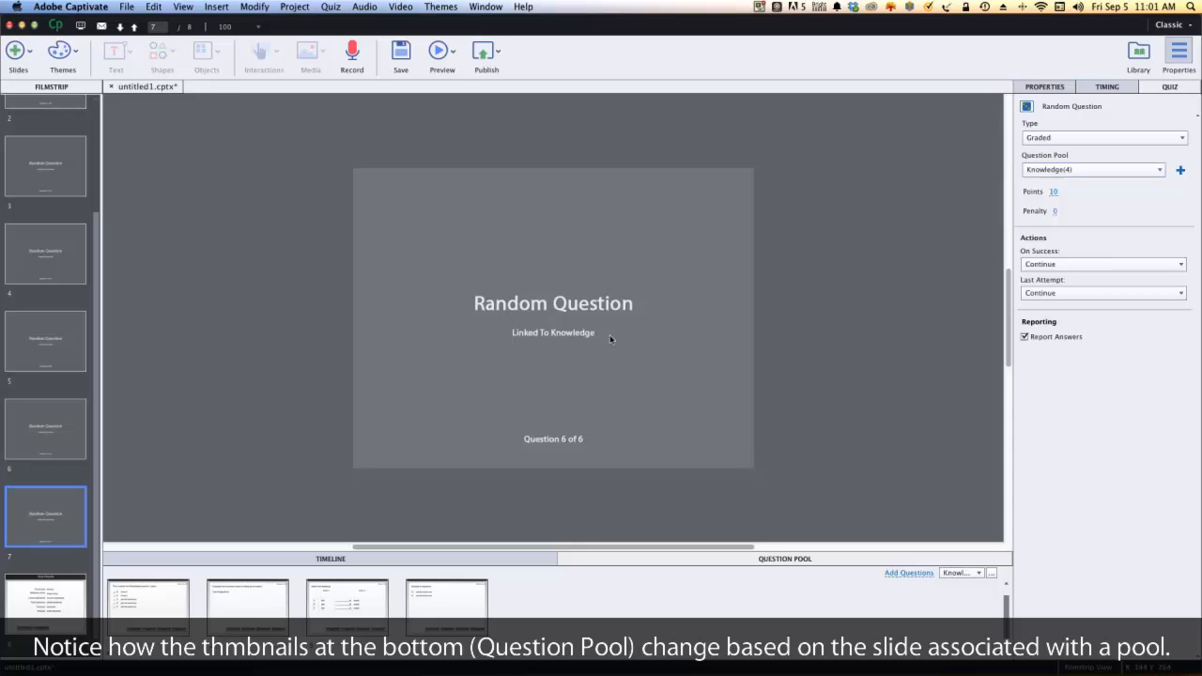
pyautogui.scroll(3, 28, 455)
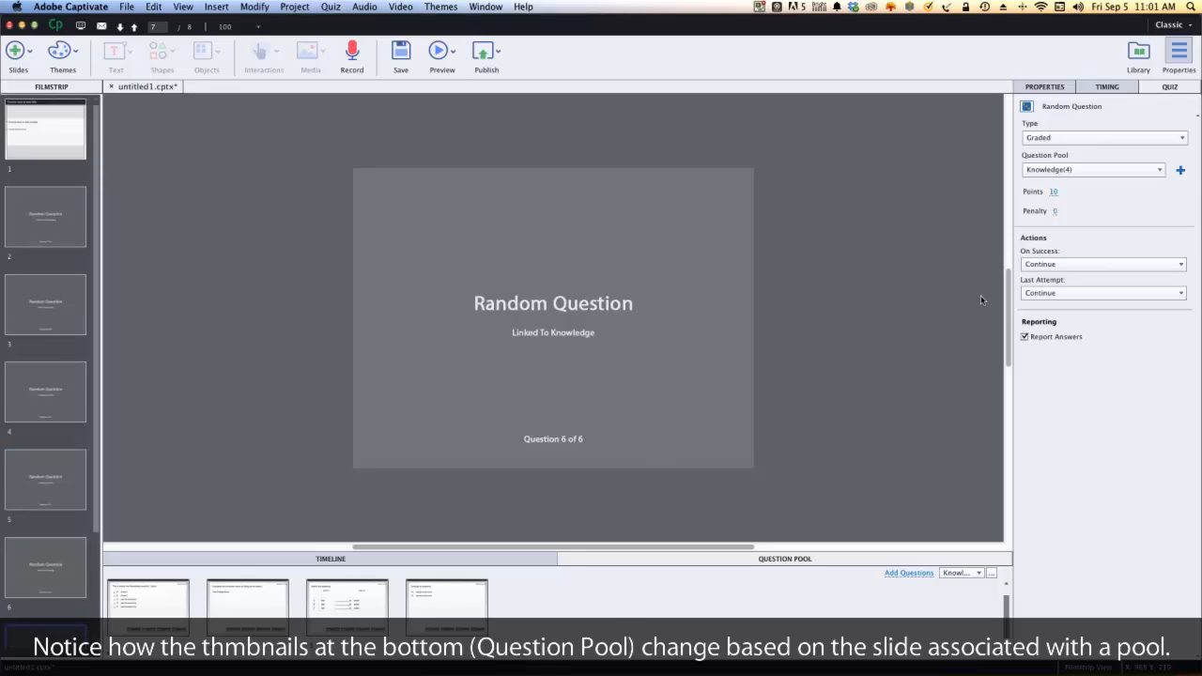
pyautogui.click(1181, 170)
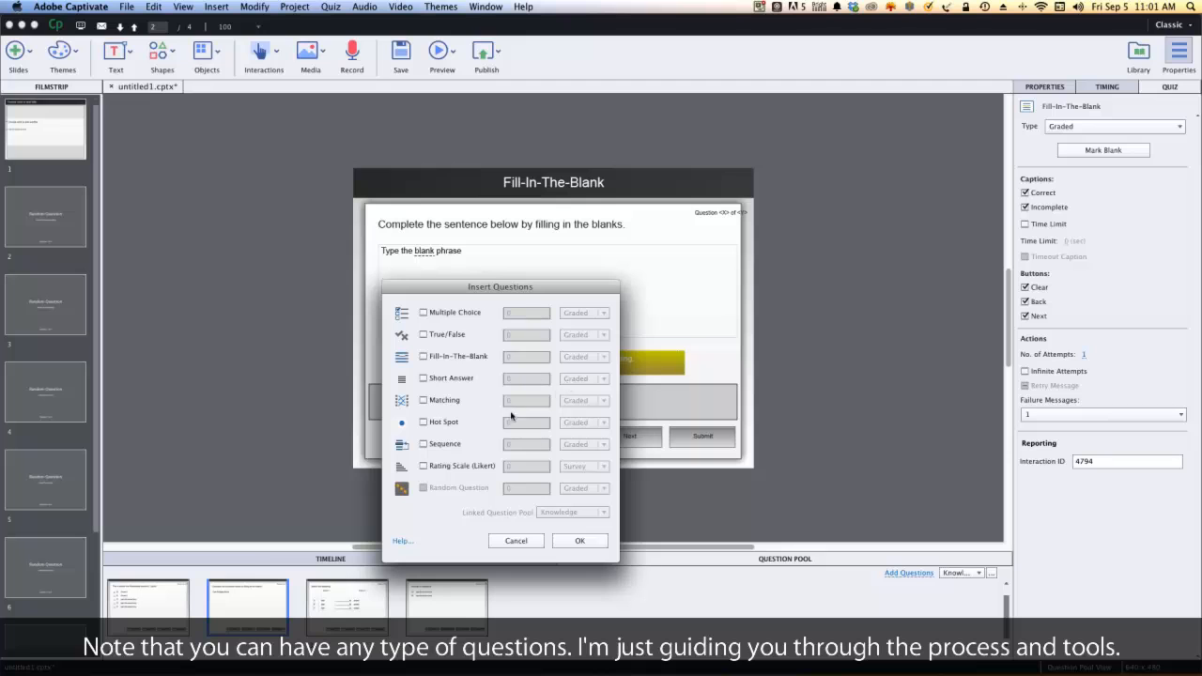
pyautogui.click(530, 543)
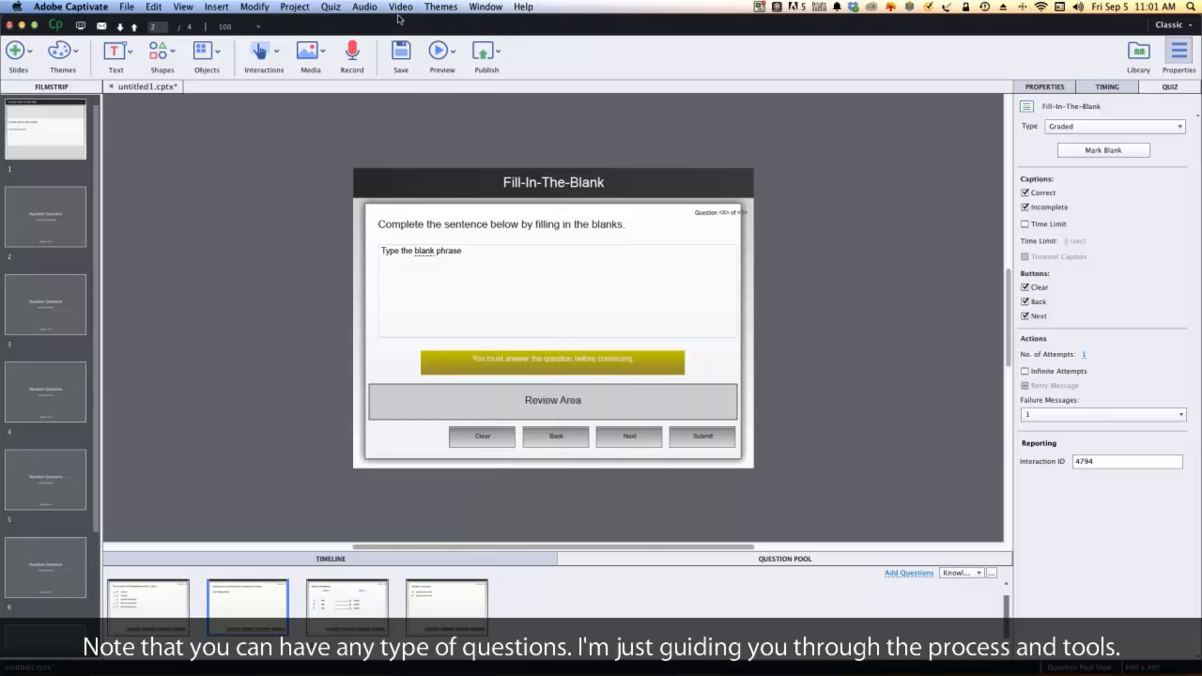
pyautogui.click(332, 5)
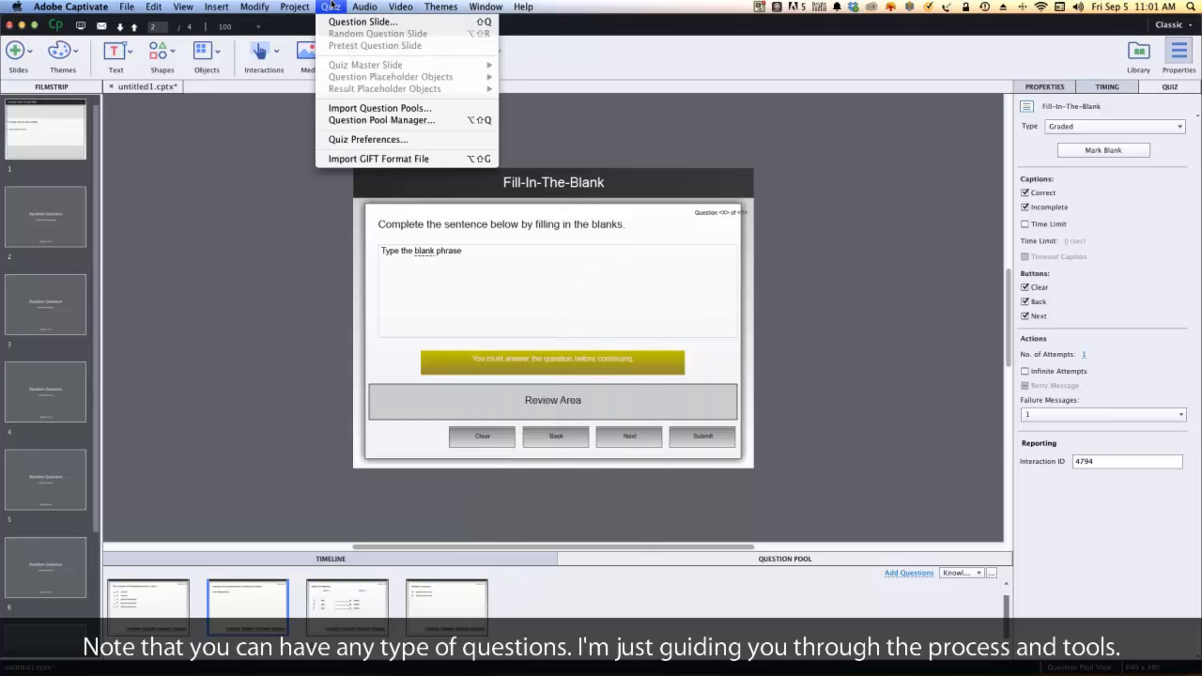
pyautogui.click(381, 121)
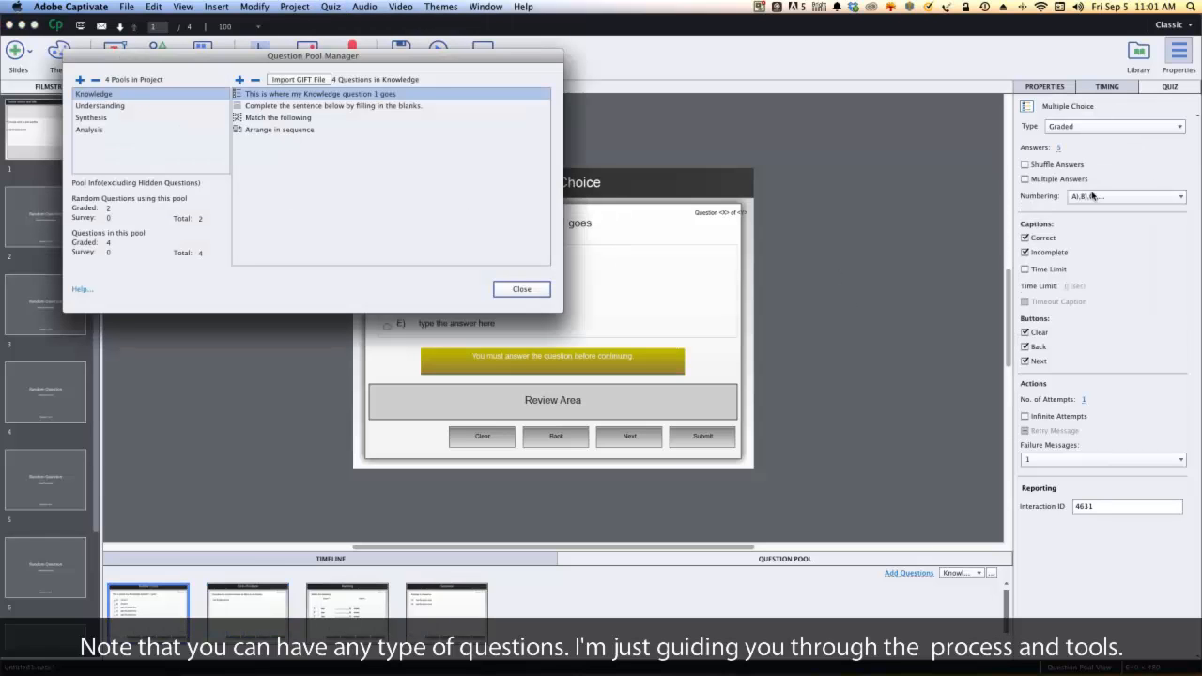
pyautogui.click(521, 289)
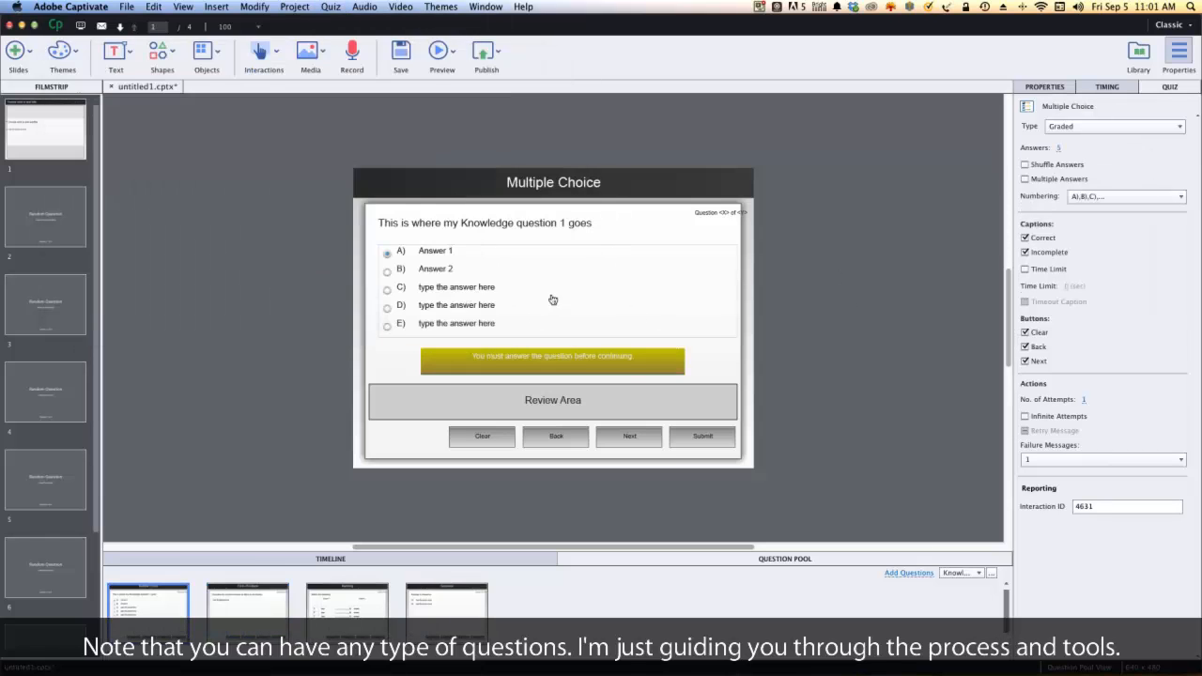
# - Review the random question slides 2 to 7 and the pool each one is linked to
pyautogui.click(52, 230)
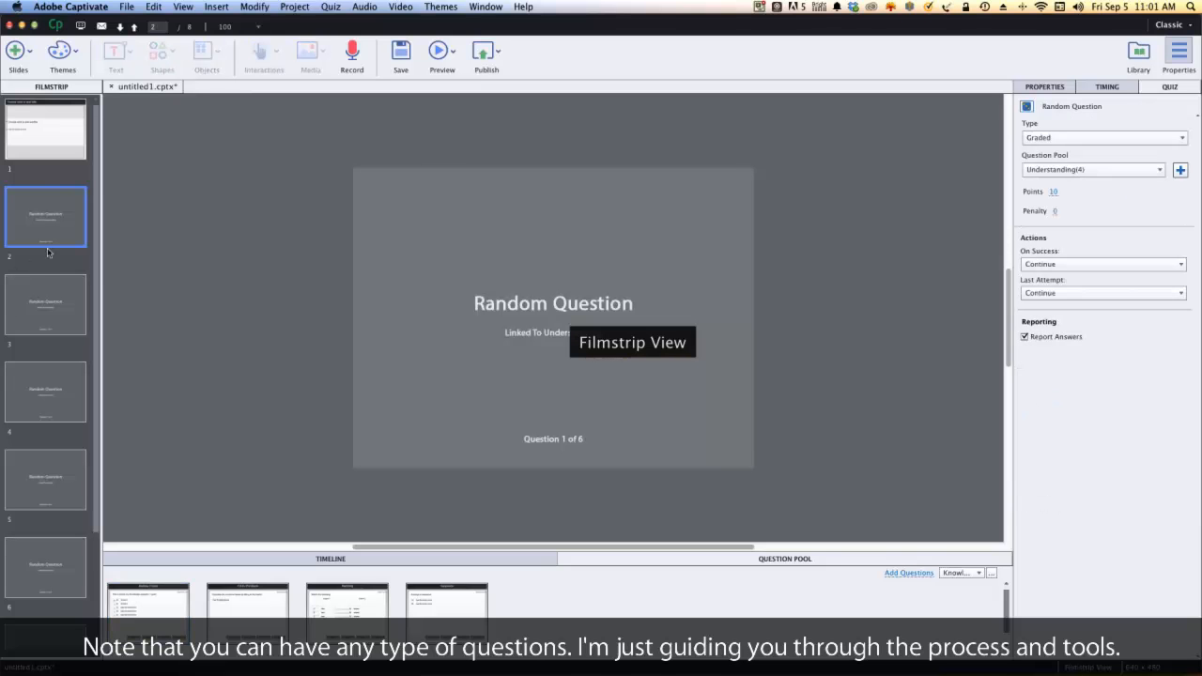
pyautogui.click(54, 319)
pyautogui.click(49, 399)
pyautogui.click(44, 481)
pyautogui.click(42, 540)
pyautogui.scroll(-3, 42, 535)
pyautogui.click(42, 531)
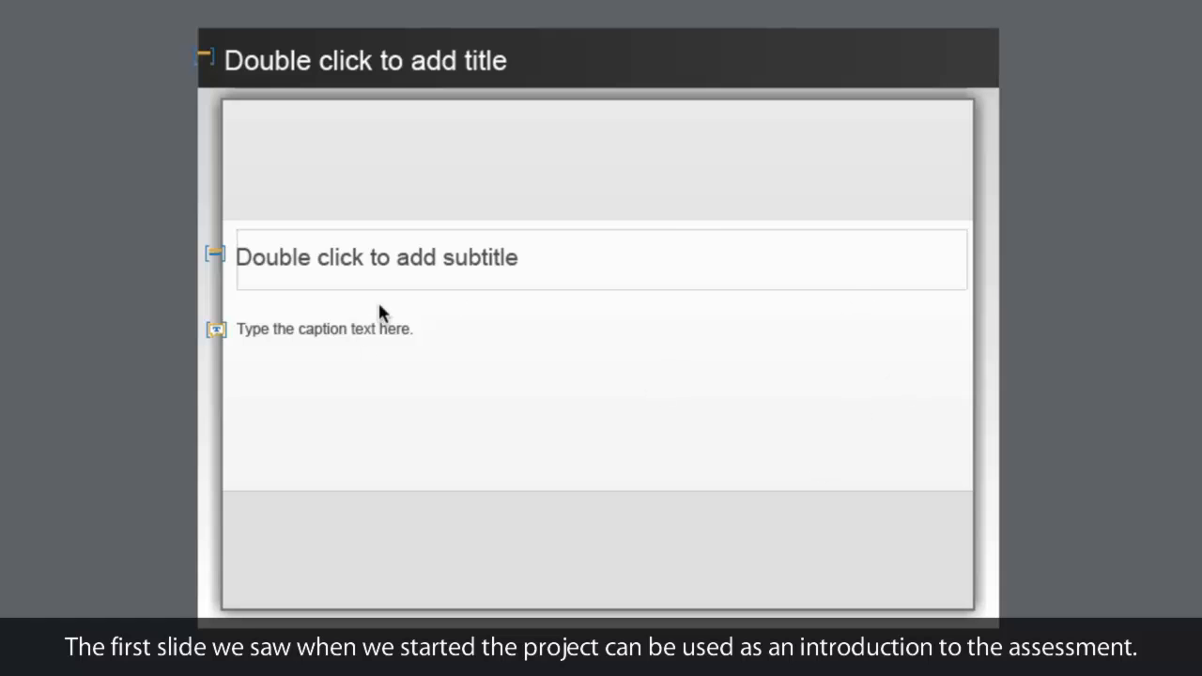
# - Replace the introduction slide's subtitle with "You have 20 questions in this assessment. You also have 20 mints to wrap it up!"
pyautogui.doubleClick(284, 240)
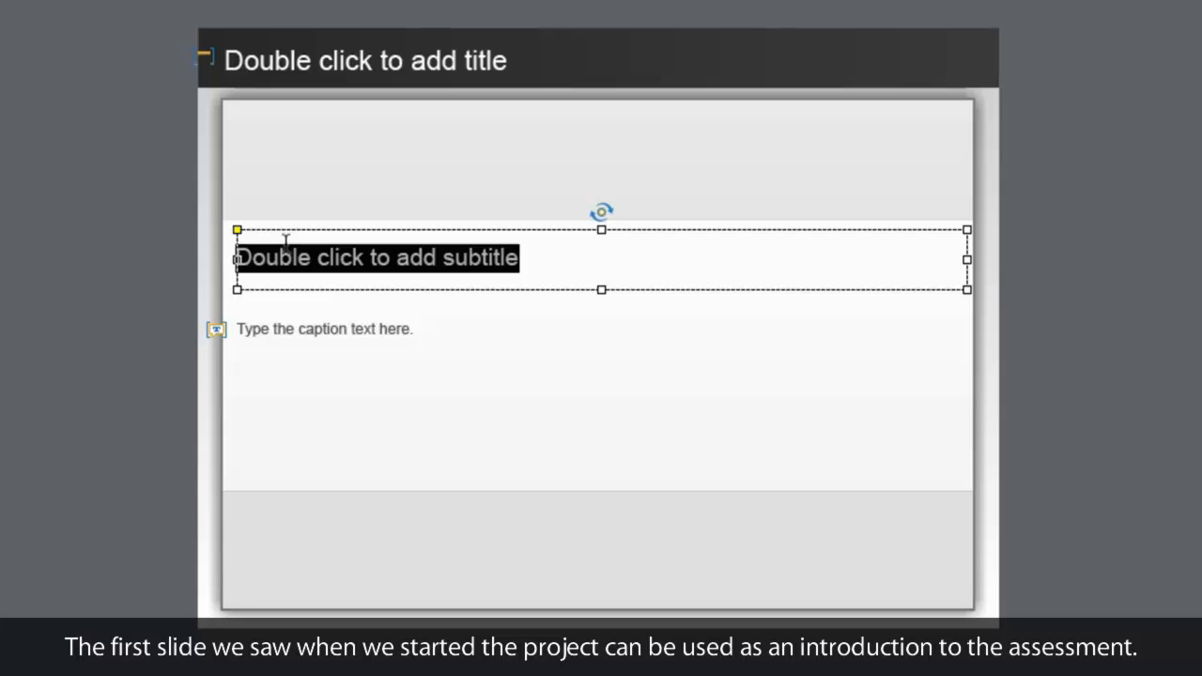
pyautogui.write('You have ')
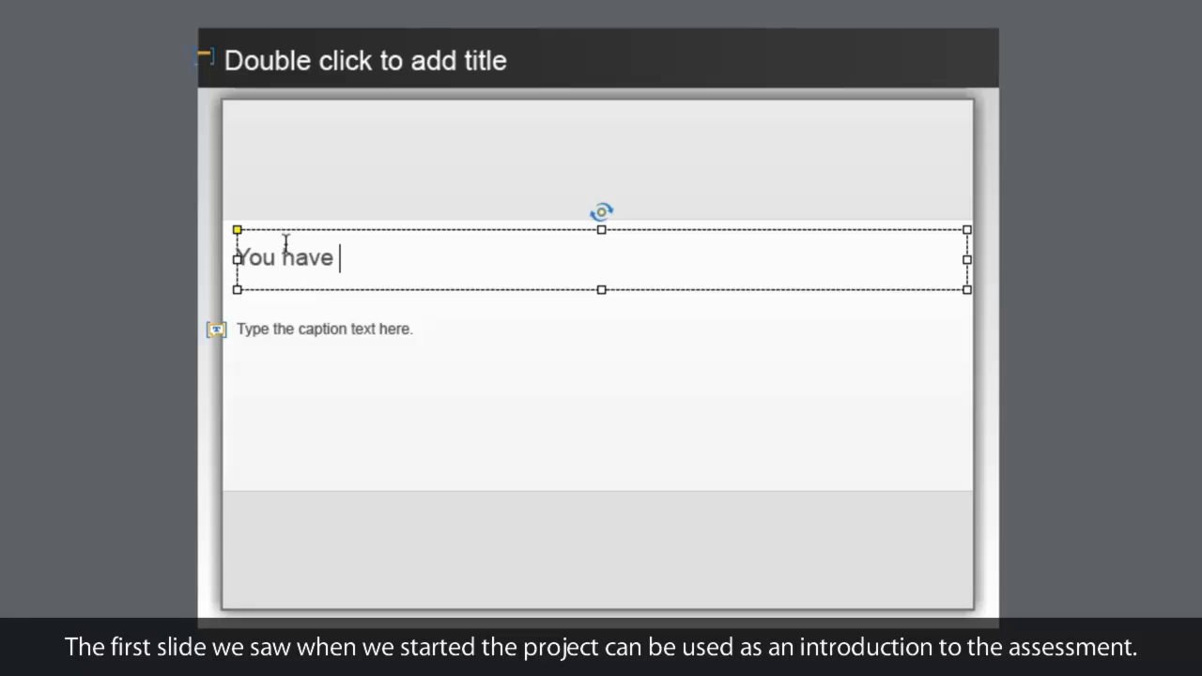
pyautogui.write('29')
pyautogui.press('BackSpace')
pyautogui.press('BackSpace')
pyautogui.press('BackSpace')
pyautogui.write('20 1ue')
pyautogui.press('BackSpace')
pyautogui.press('BackSpace')
pyautogui.press('BackSpace')
pyautogui.write('questions in thi')
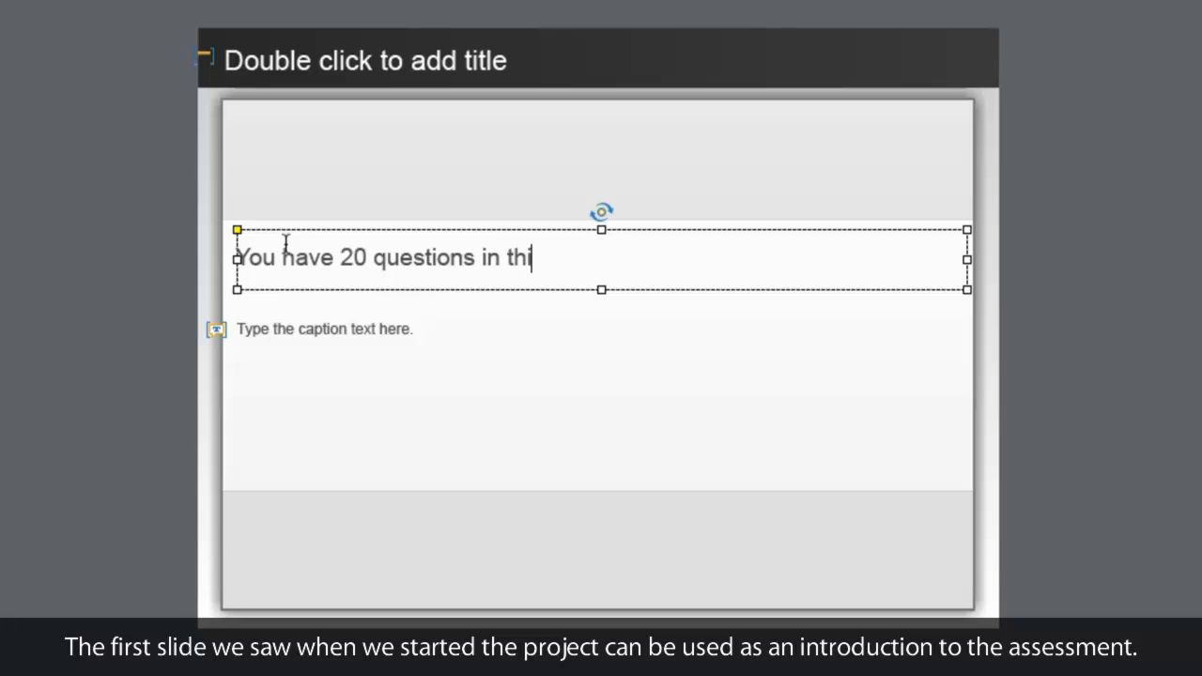
pyautogui.write('s ass')
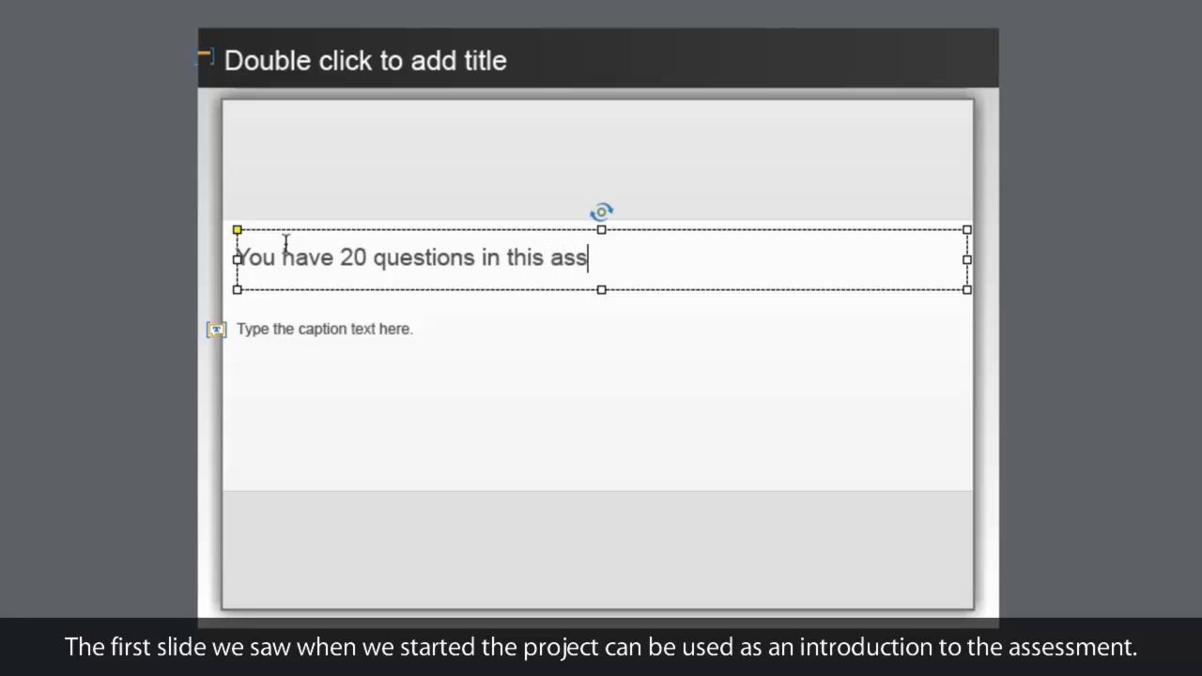
pyautogui.write('essment. You o')
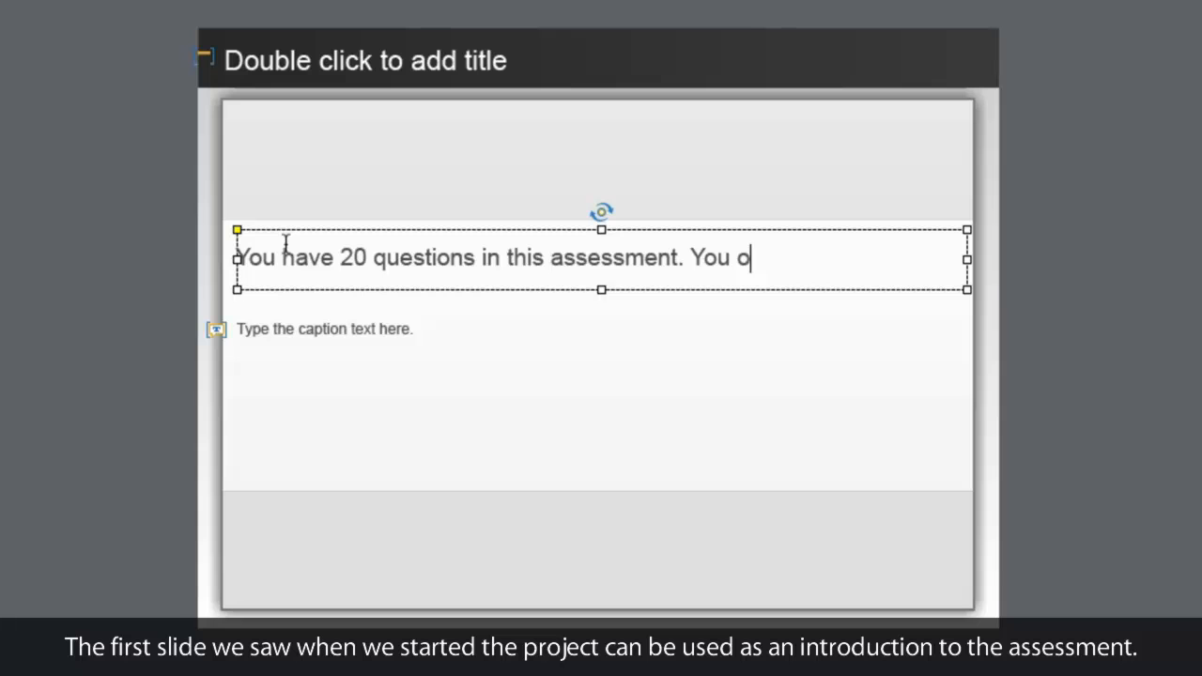
pyautogui.press('BackSpace')
pyautogui.write('also have 20')
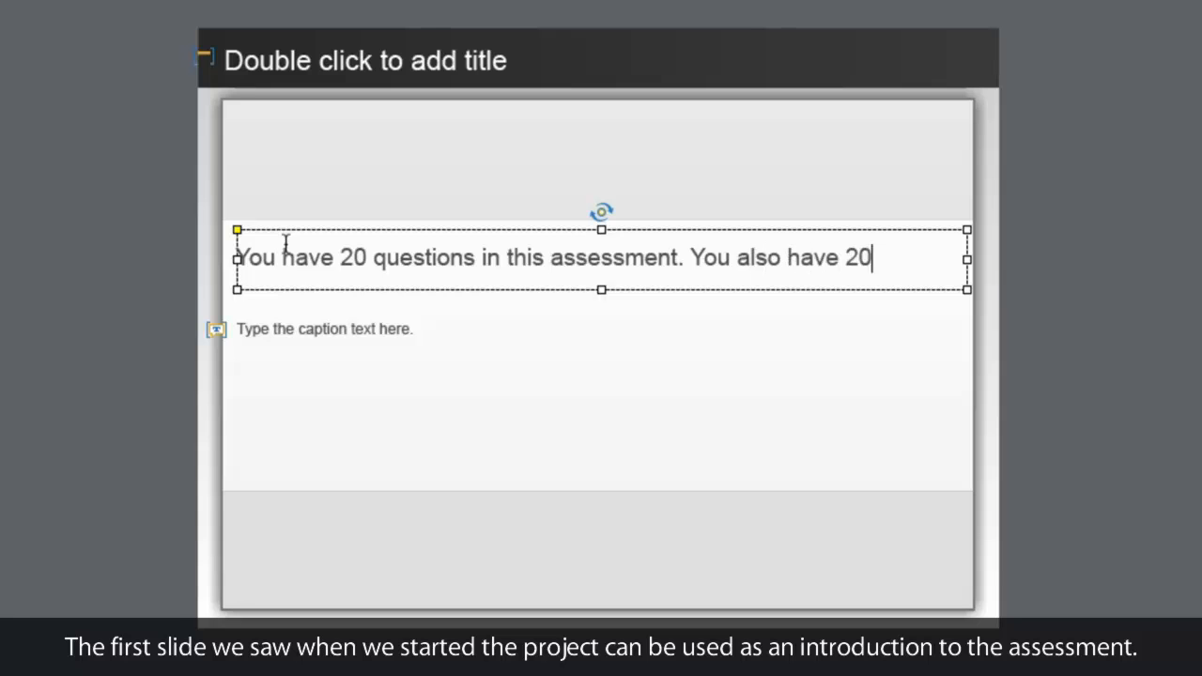
pyautogui.write(' mintu')
pyautogui.press('BackSpace')
pyautogui.write('s!')
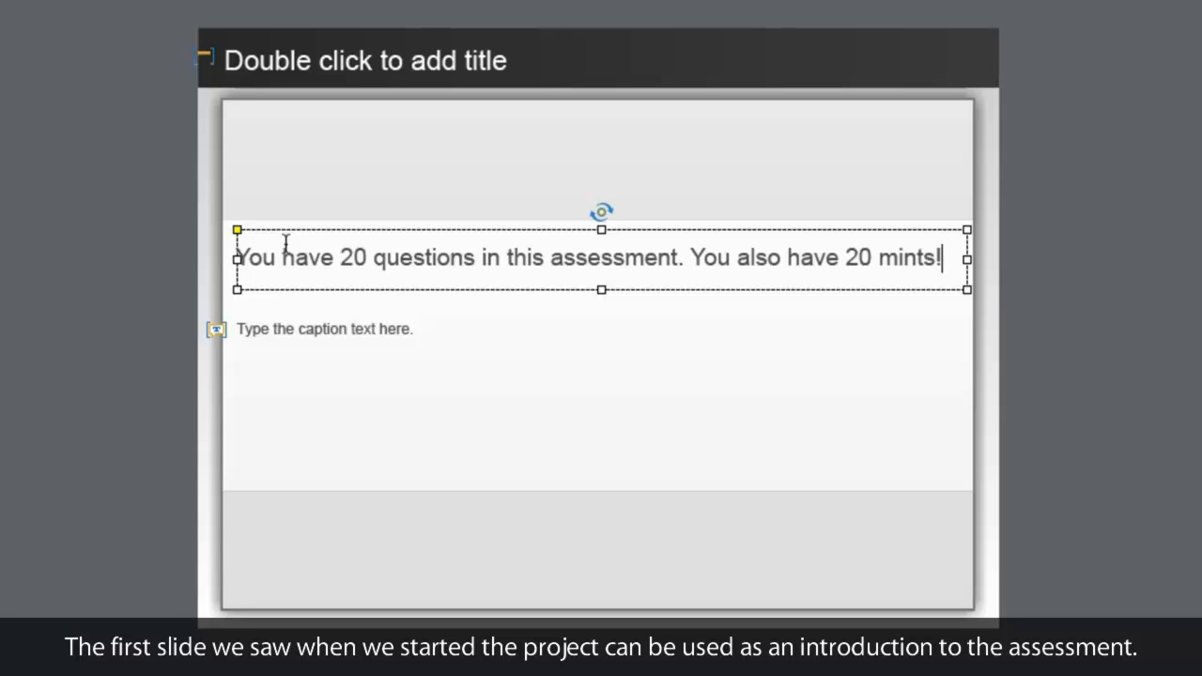
pyautogui.press('BackSpace')
pyautogui.write('to wrap it u')
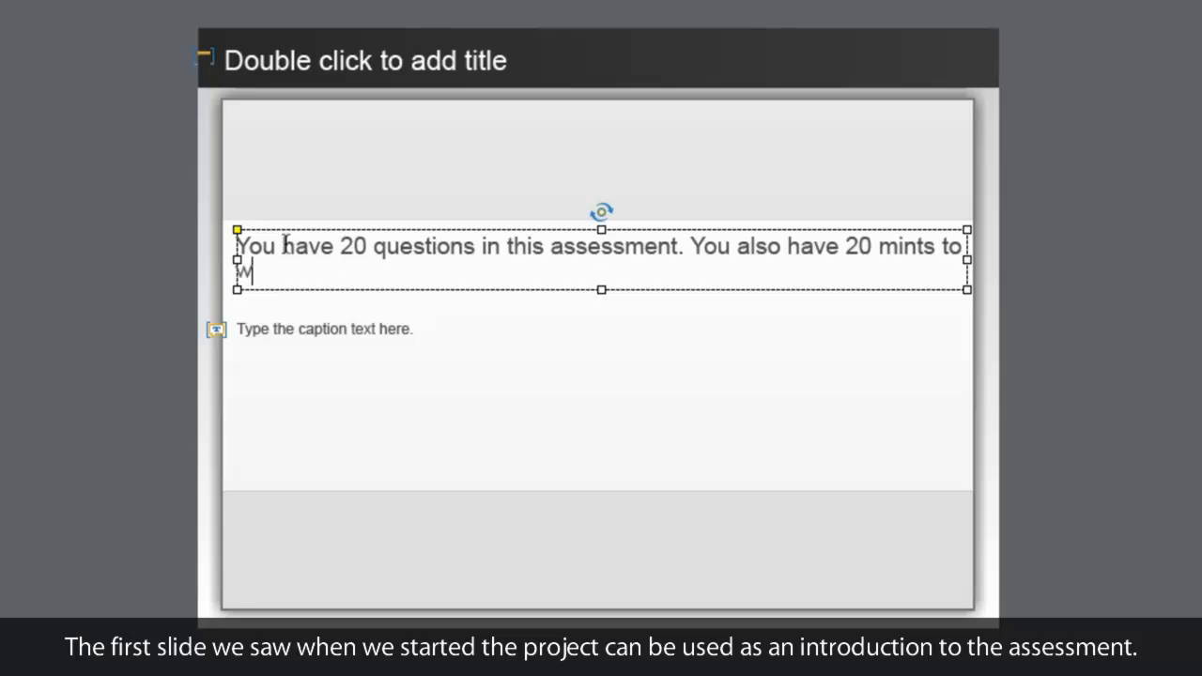
pyautogui.write('p!')
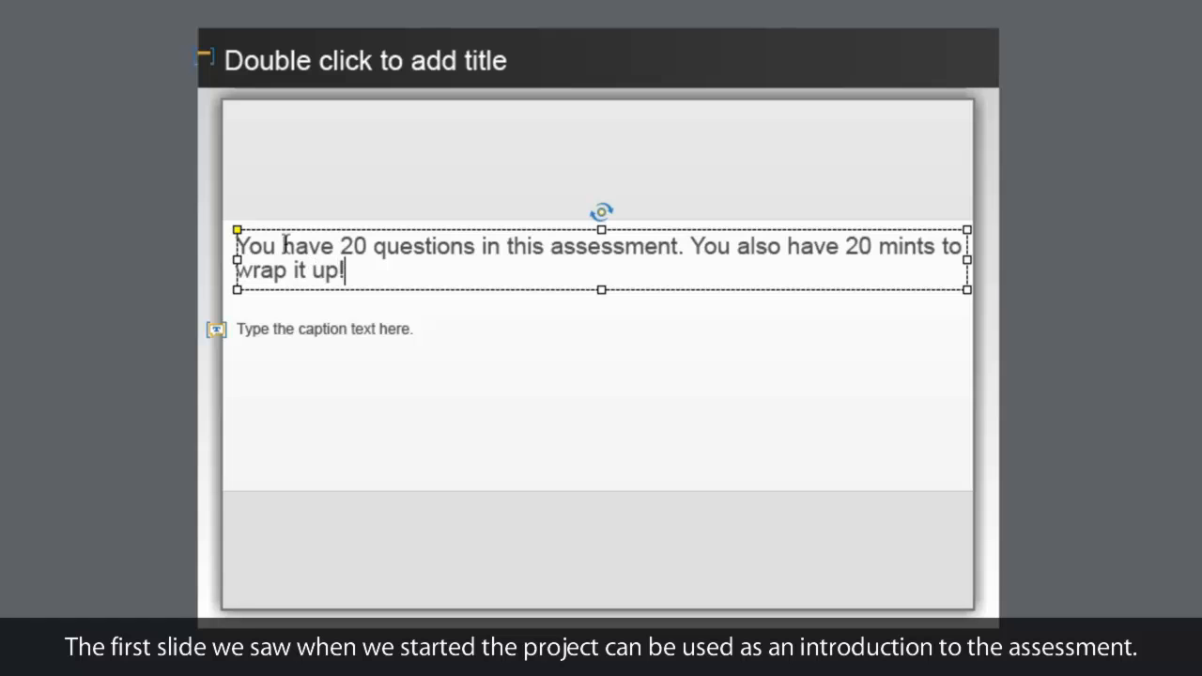
pyautogui.click(1125, 233)
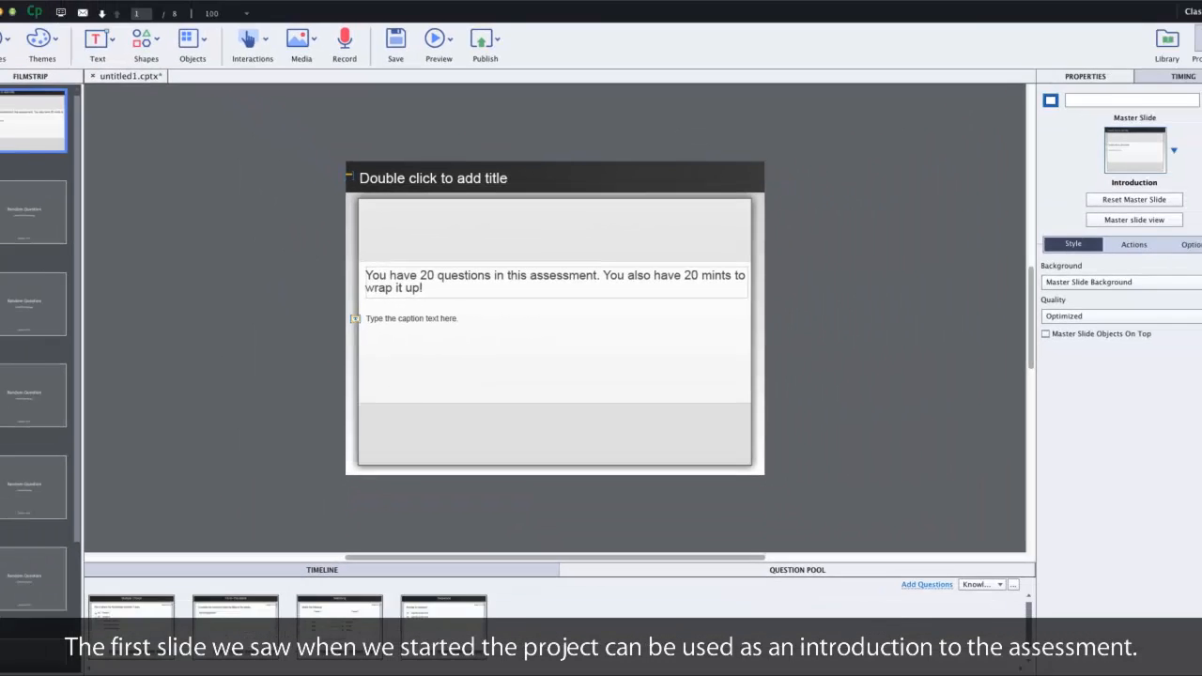
# - Enable the time limit for the multiple-choice Knowledge question 1 in the question pool, and open its time limit value for editing
pyautogui.click(19, 197)
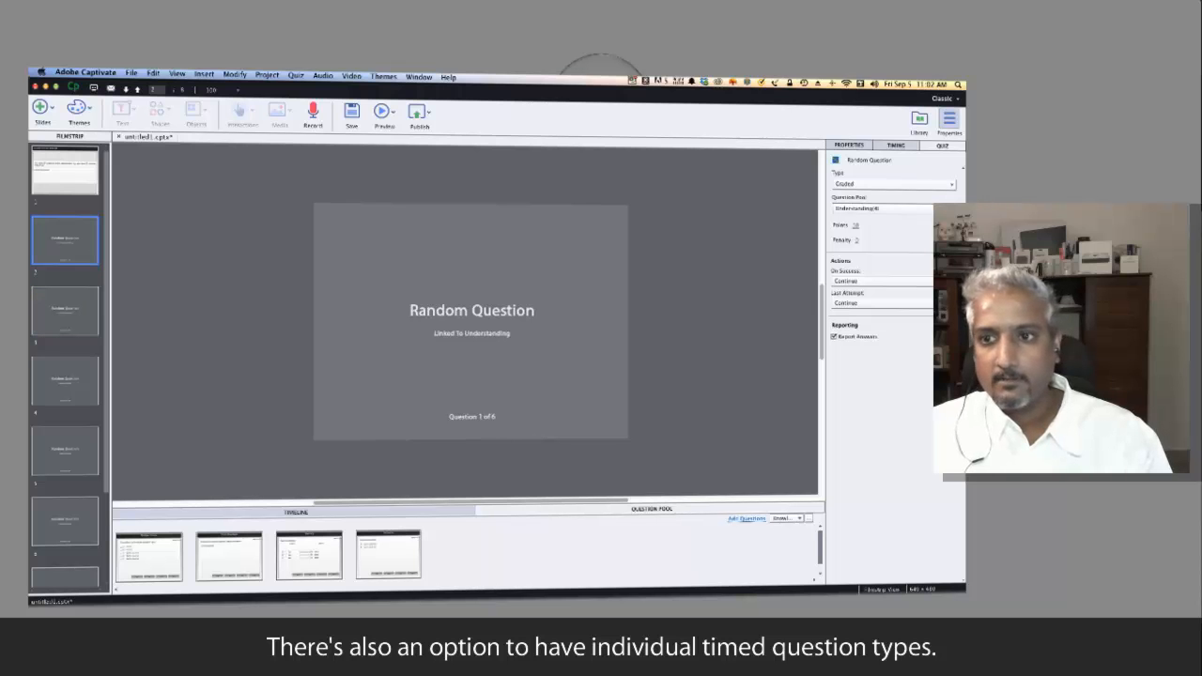
pyautogui.click(134, 556)
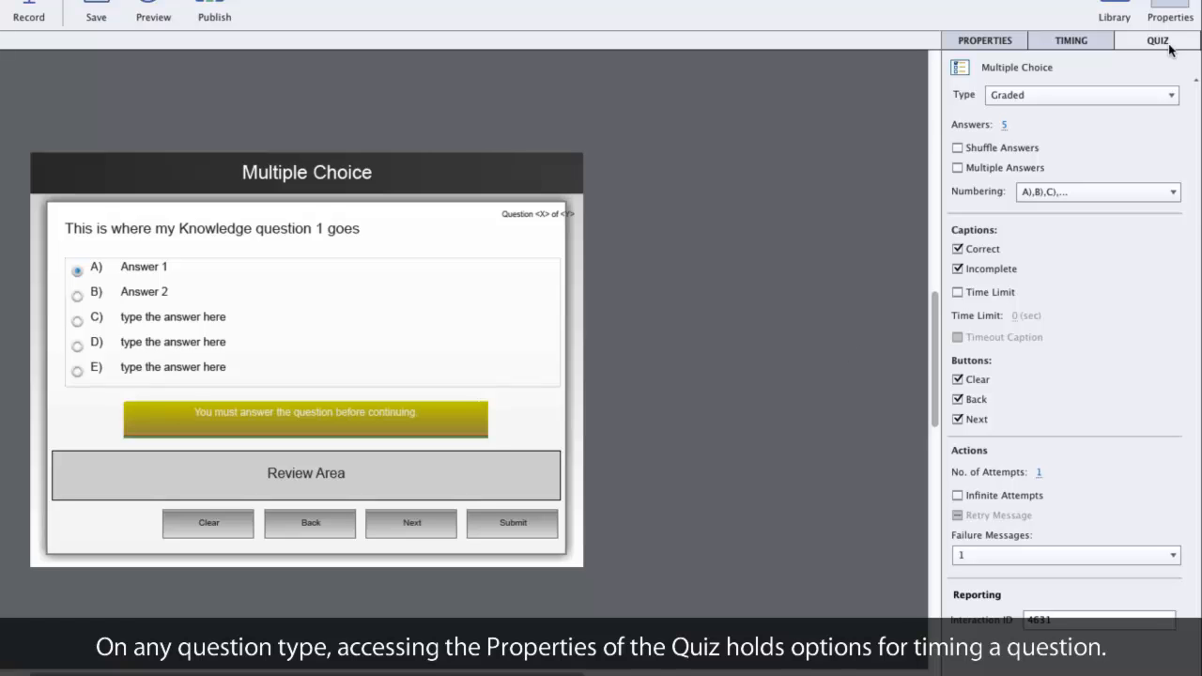
pyautogui.click(957, 293)
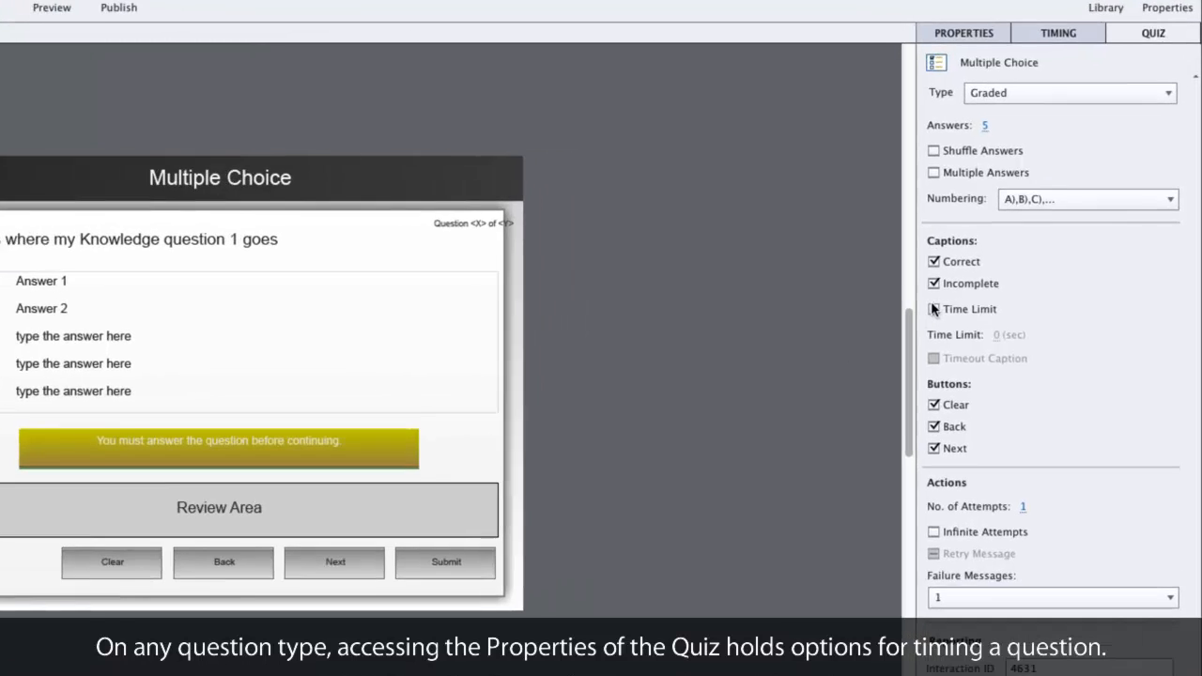
pyautogui.click(1018, 313)
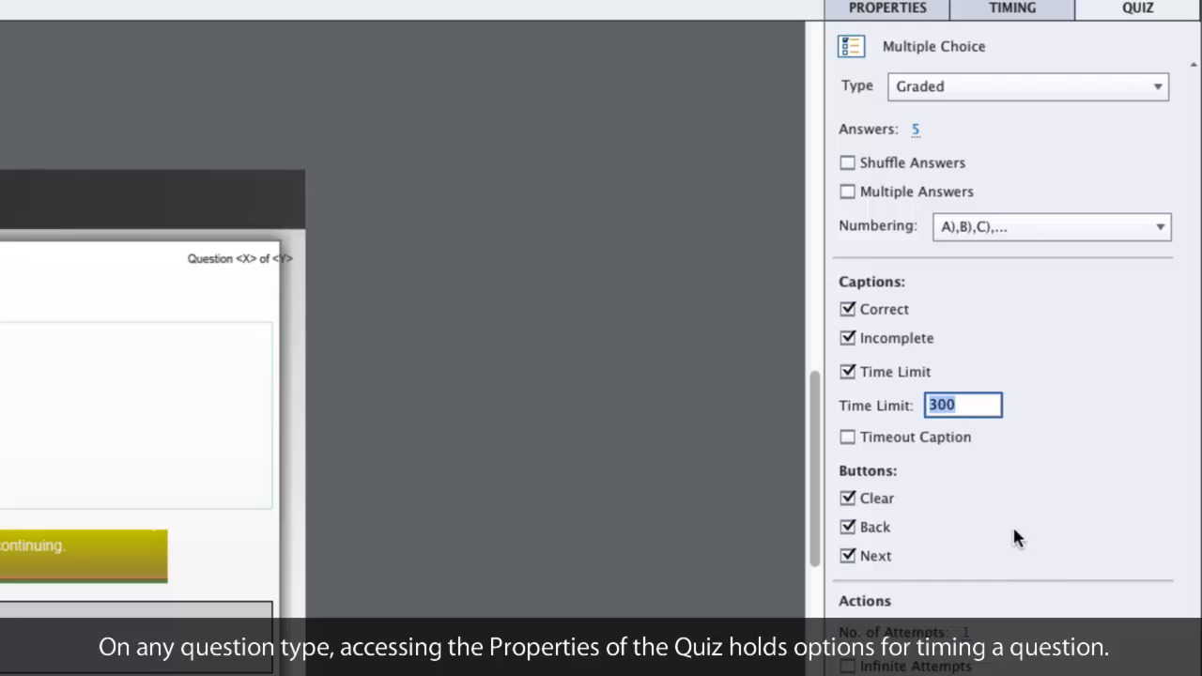